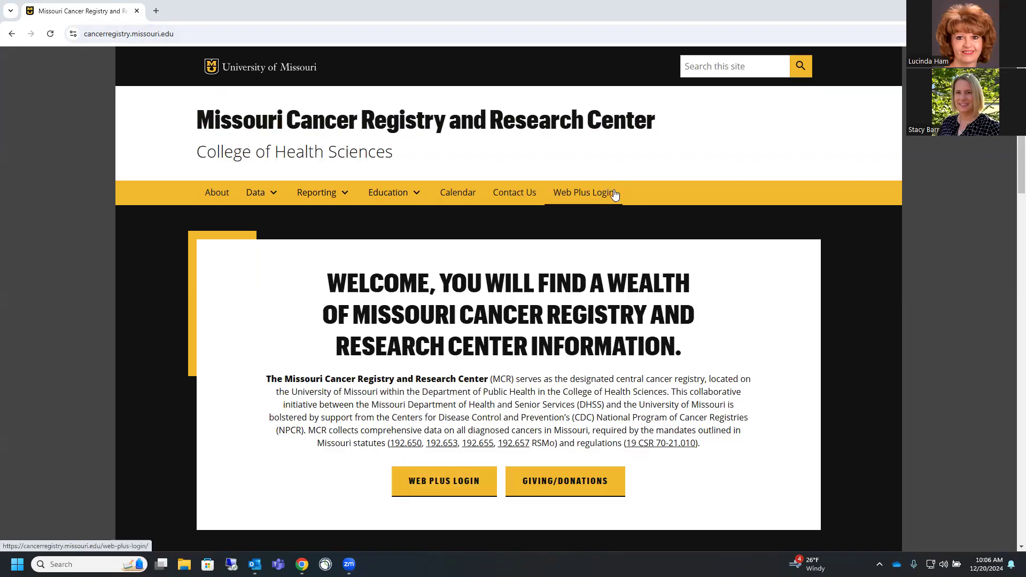
Open the Web Plus Overview slides from the Entering Cases section of the Web Plus Login page
{"action": "left_click", "coordinate": [442, 488]}
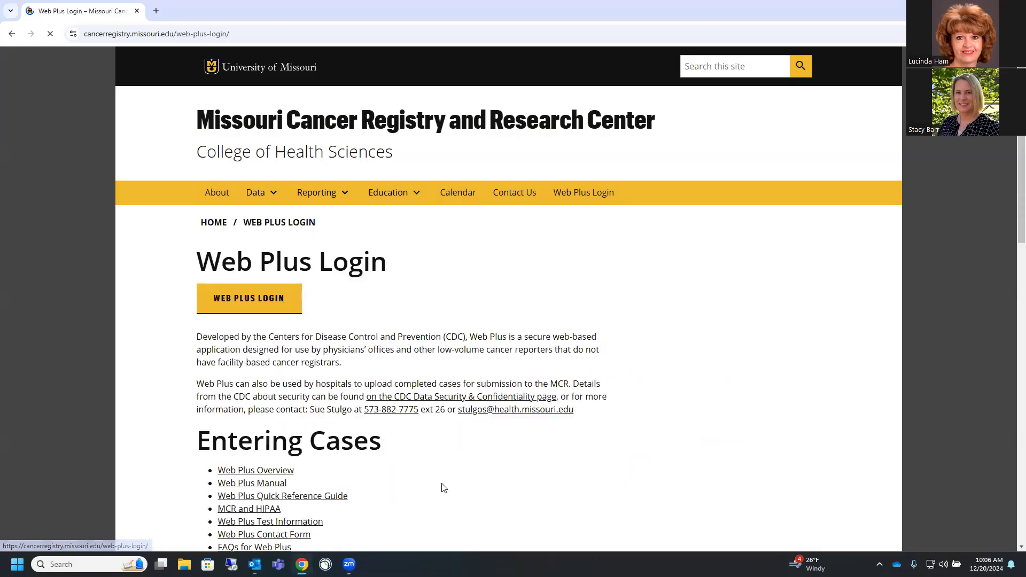
{"action": "scroll", "coordinate": [748, 347], "scroll_direction": "down", "scroll_amount": 1}
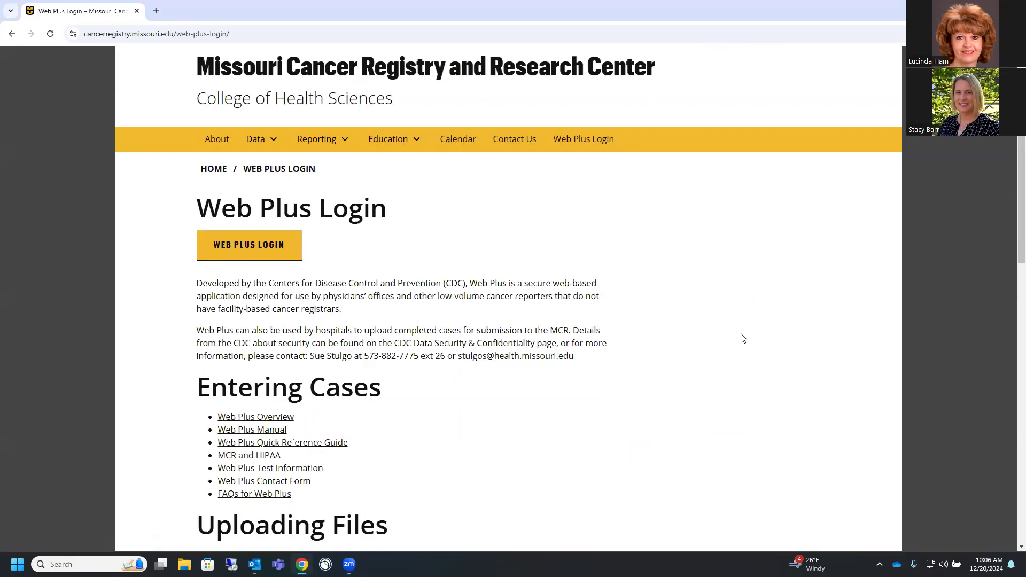
{"action": "scroll", "coordinate": [743, 313], "scroll_direction": "down", "scroll_amount": 1}
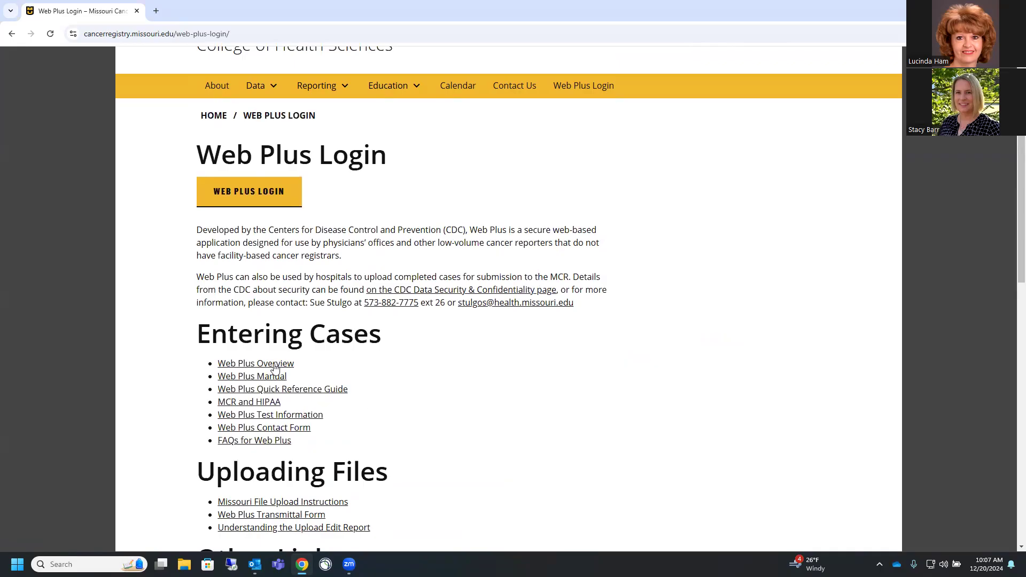
{"action": "left_click", "coordinate": [253, 364]}
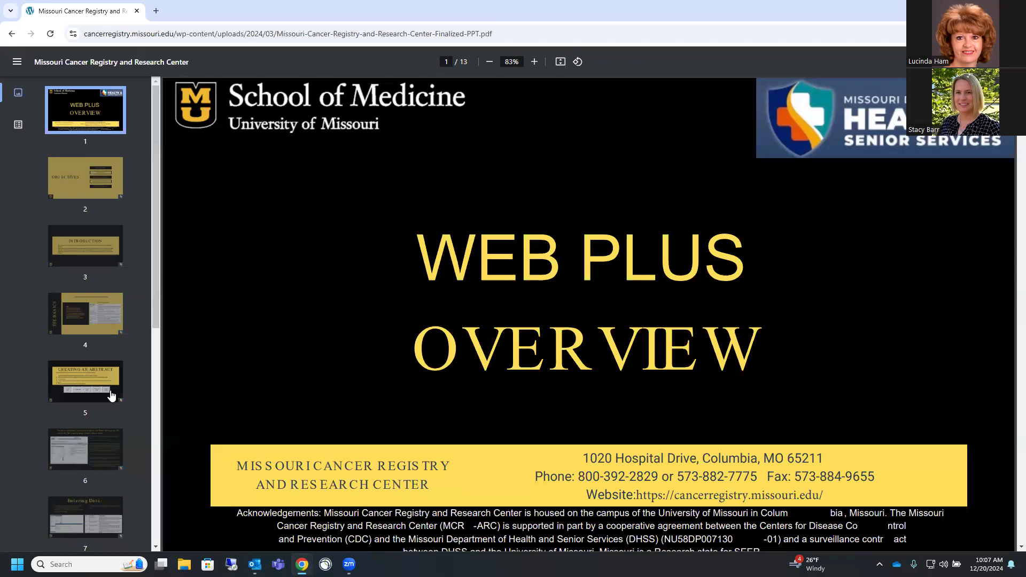
View slide 6 on entering data, then go back to the Web Plus Login page
{"action": "left_click", "coordinate": [75, 448]}
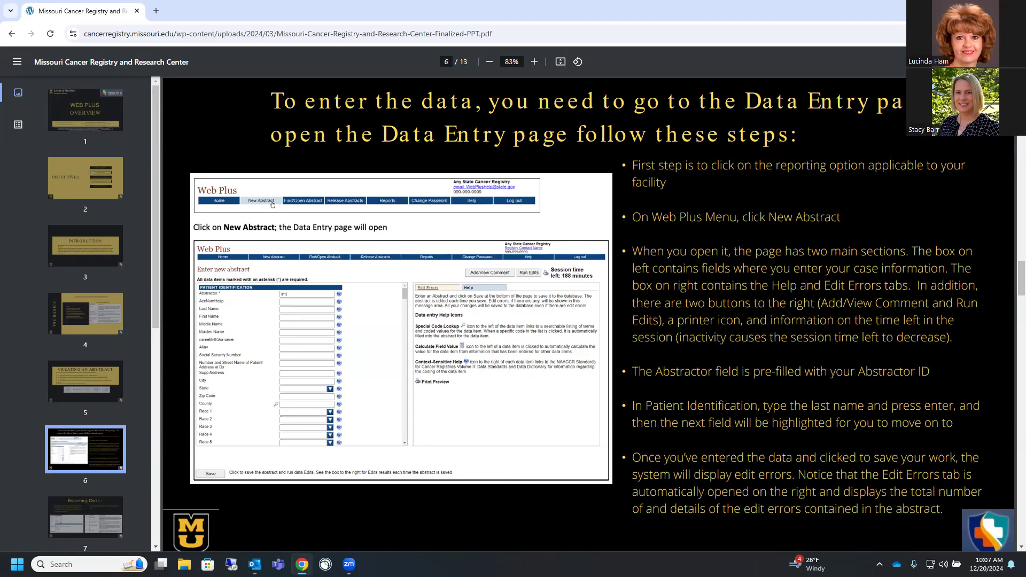
{"action": "left_click", "coordinate": [12, 33]}
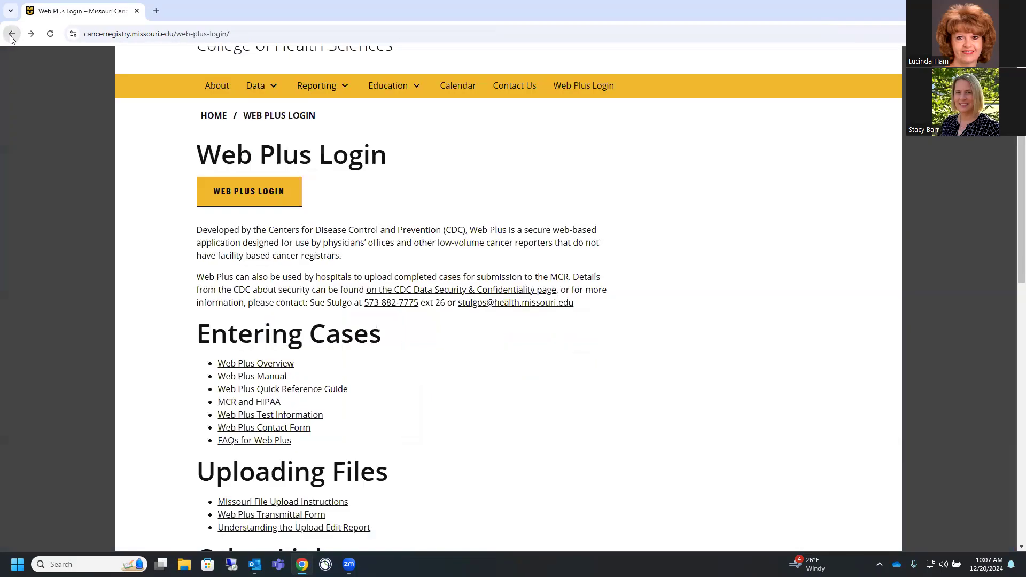
Download the Web Plus Manual and open it in Word with editing enabled
{"action": "left_click", "coordinate": [244, 379]}
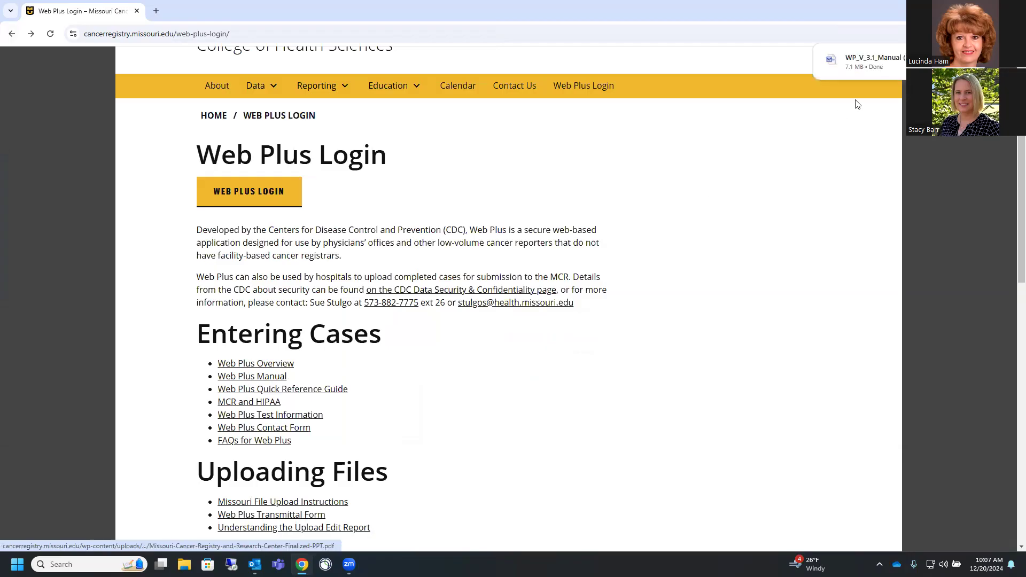
{"action": "left_click", "coordinate": [881, 63]}
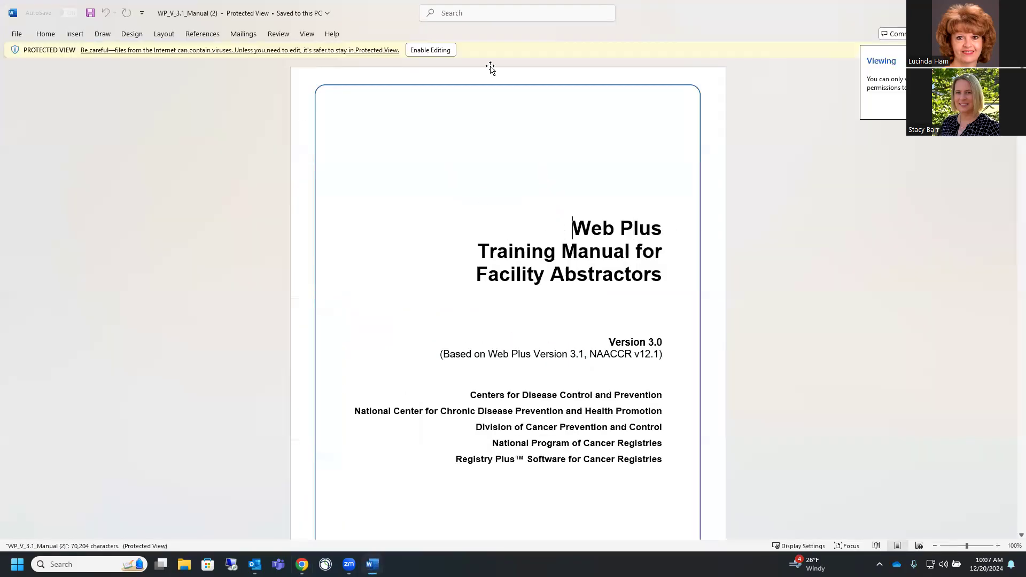
{"action": "left_click", "coordinate": [439, 54]}
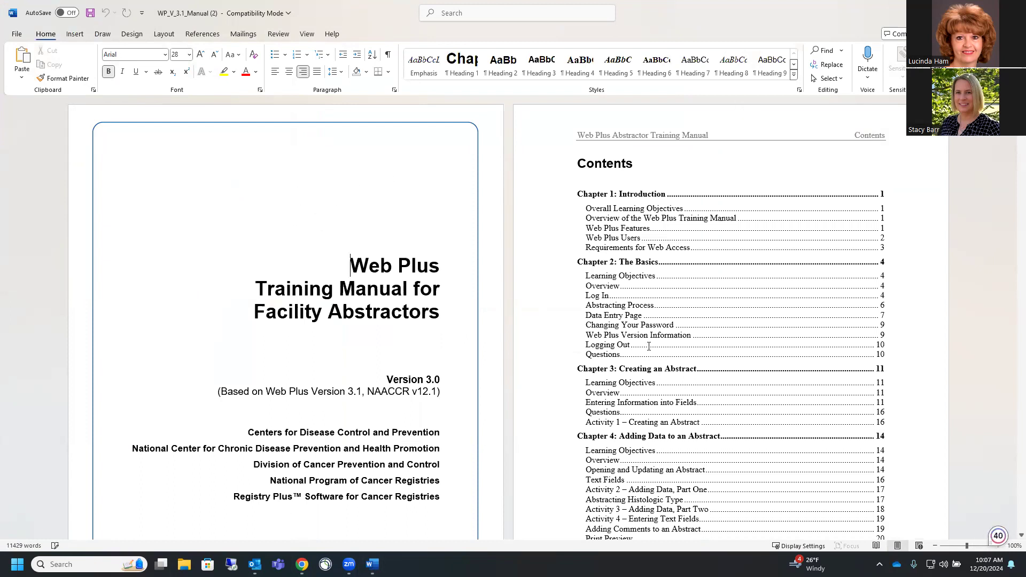
Scroll through the manual's contents down to Appendix B, then close Word
{"action": "scroll", "coordinate": [649, 346], "scroll_direction": "down", "scroll_amount": 4}
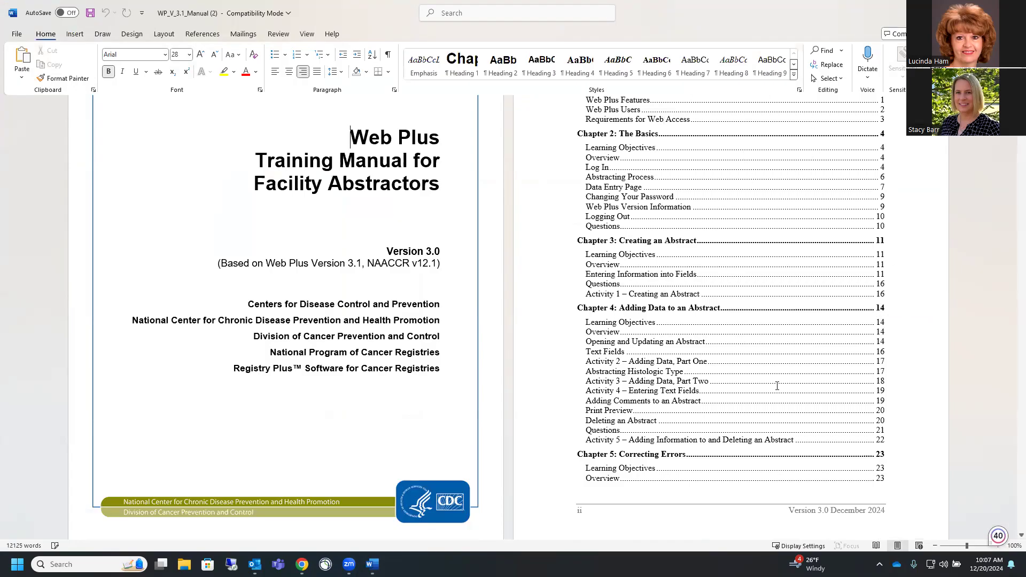
{"action": "scroll", "coordinate": [787, 370], "scroll_direction": "down", "scroll_amount": 5}
{"action": "scroll", "coordinate": [787, 370], "scroll_direction": "down", "scroll_amount": 2}
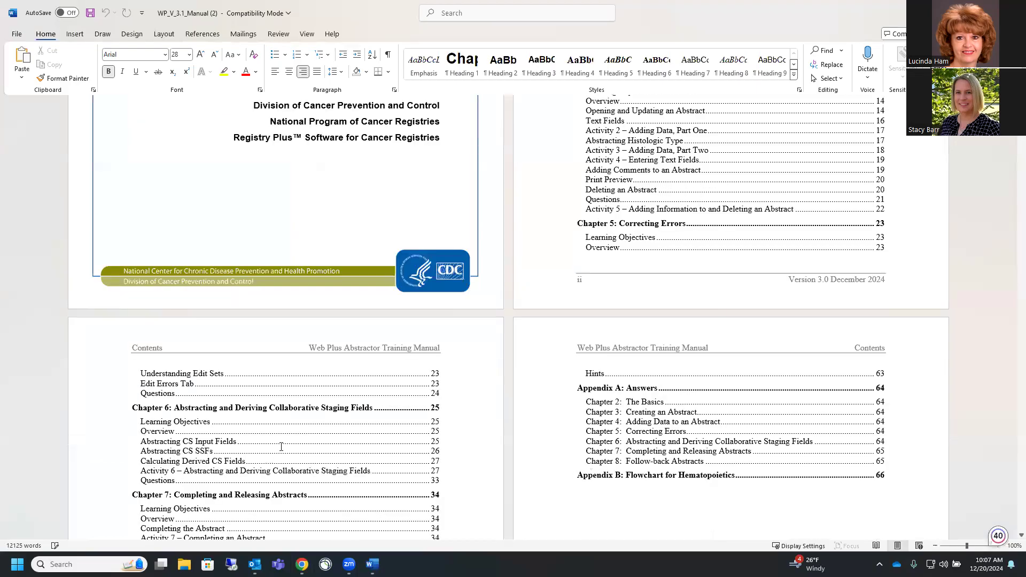
{"action": "scroll", "coordinate": [281, 447], "scroll_direction": "down", "scroll_amount": 2}
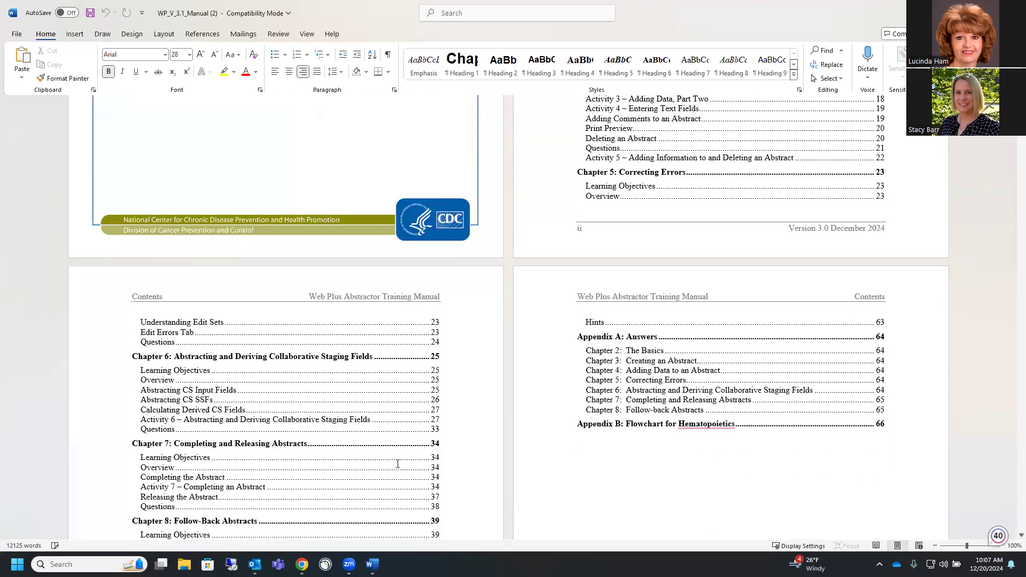
{"action": "scroll", "coordinate": [373, 470], "scroll_direction": "down", "scroll_amount": 4}
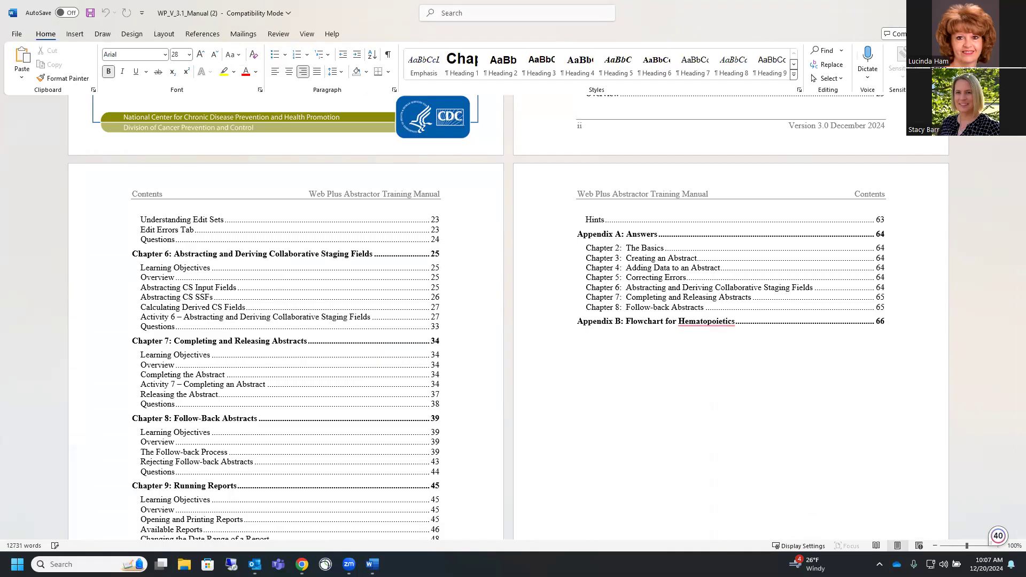
{"action": "left_click", "coordinate": [1013, 13]}
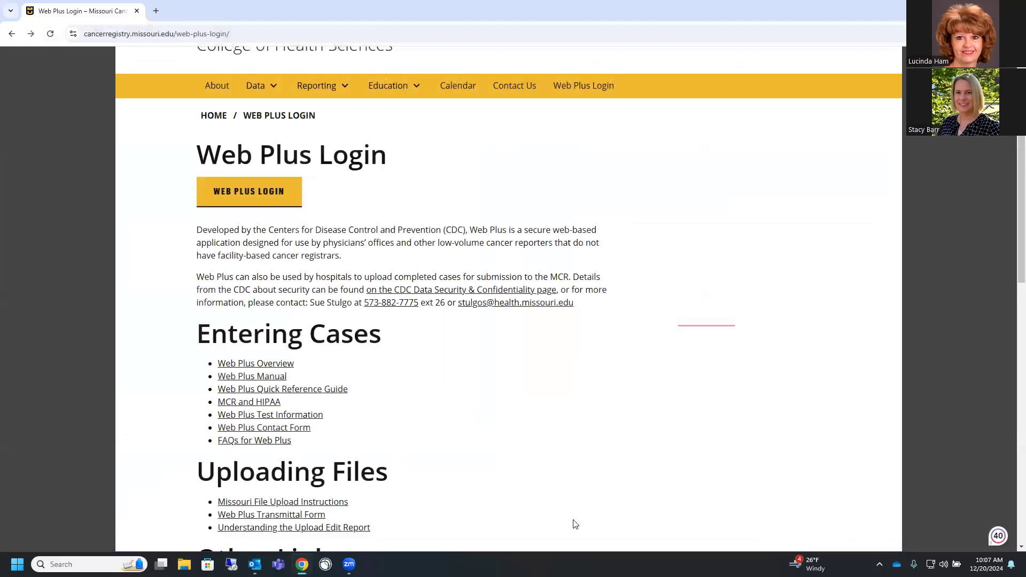
{"action": "left_click", "coordinate": [262, 389]}
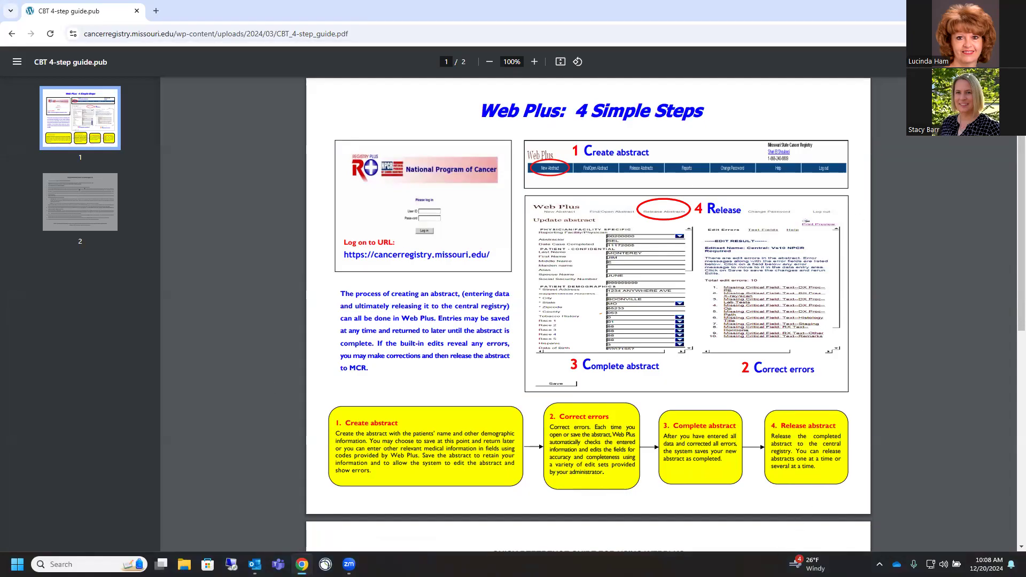
{"action": "left_click", "coordinate": [12, 33]}
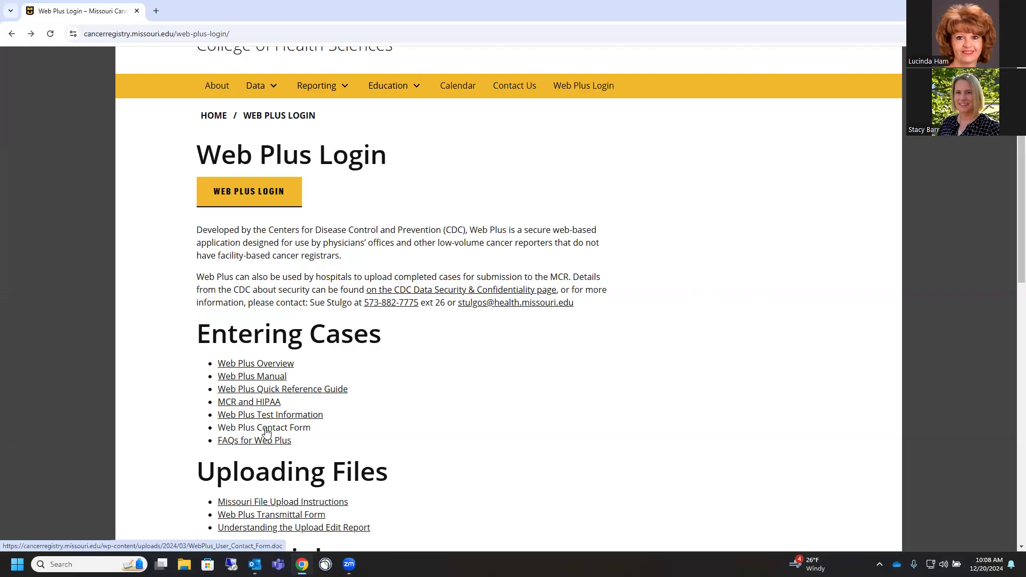
Go to Reporting > Abstracting Resources and open the Zipcode lookup under County Codes
{"action": "left_click", "coordinate": [315, 90]}
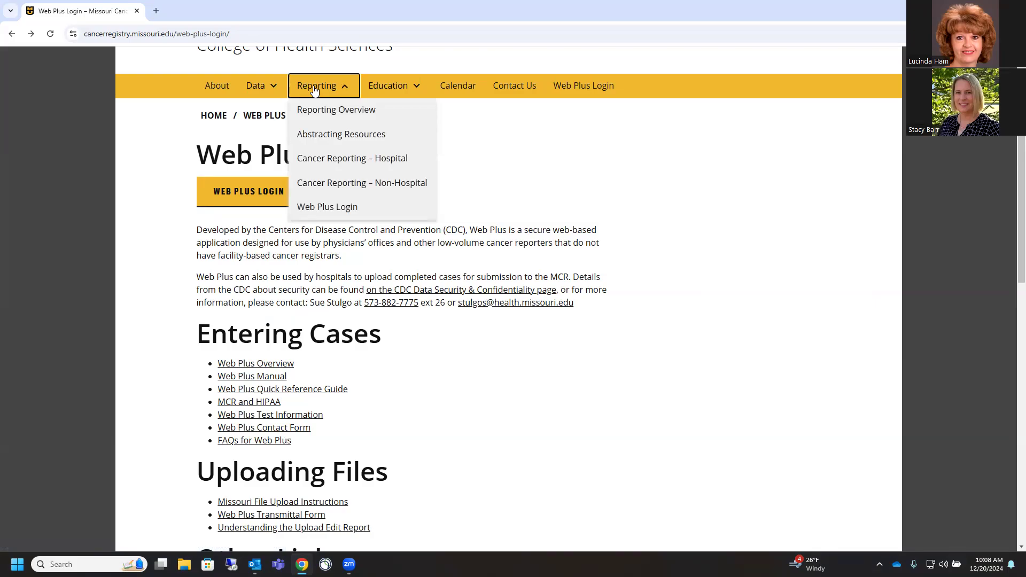
{"action": "left_click", "coordinate": [315, 138]}
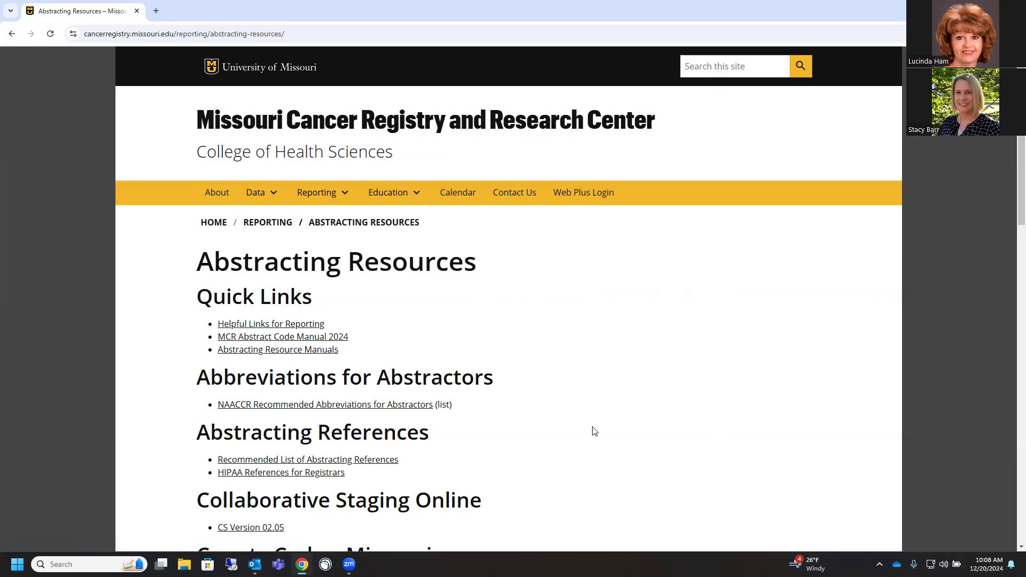
{"action": "scroll", "coordinate": [595, 431], "scroll_direction": "down", "scroll_amount": 3}
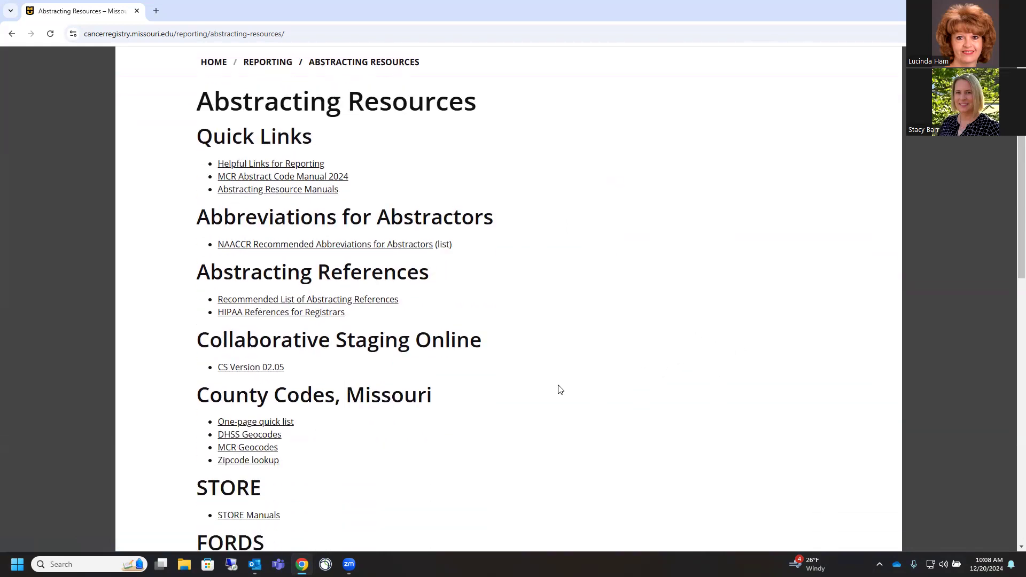
{"action": "scroll", "coordinate": [511, 383], "scroll_direction": "down", "scroll_amount": 2}
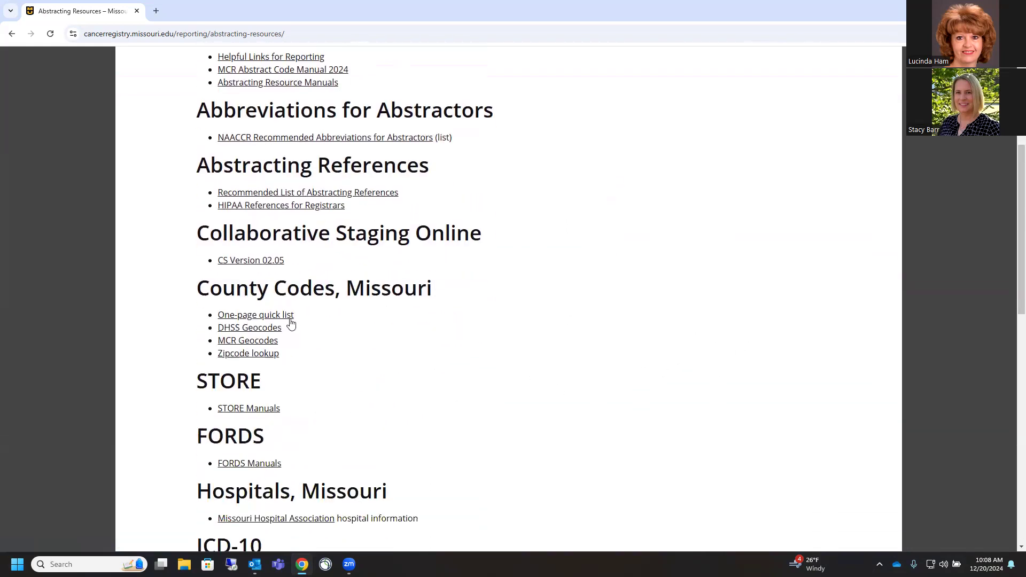
{"action": "left_click", "coordinate": [241, 354]}
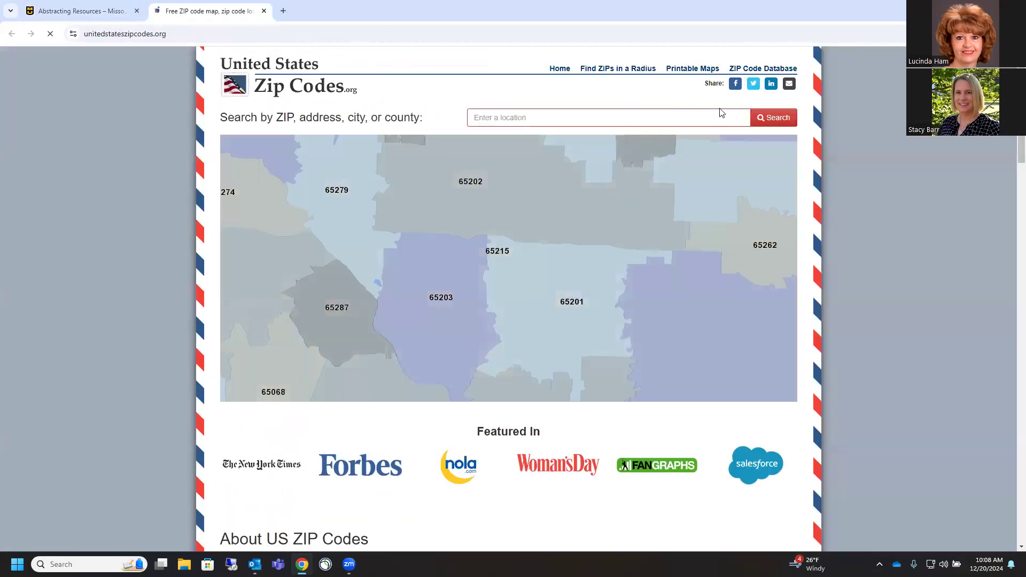
Search 'Montgomery city mo' to find ZIP 63361, then close the lookup tab
{"action": "left_click", "coordinate": [487, 116]}
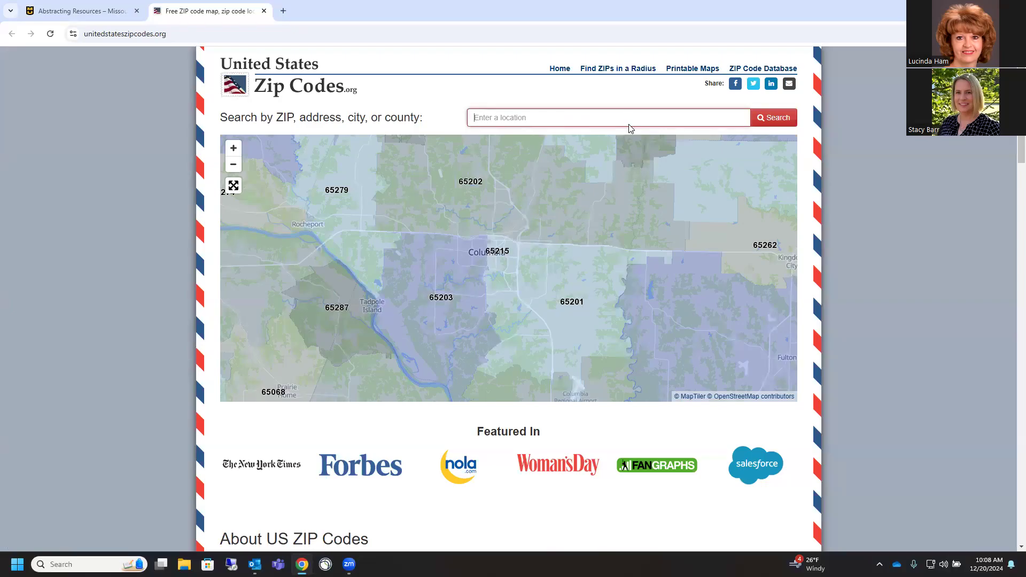
{"action": "type", "text": "Montgomery city m"}
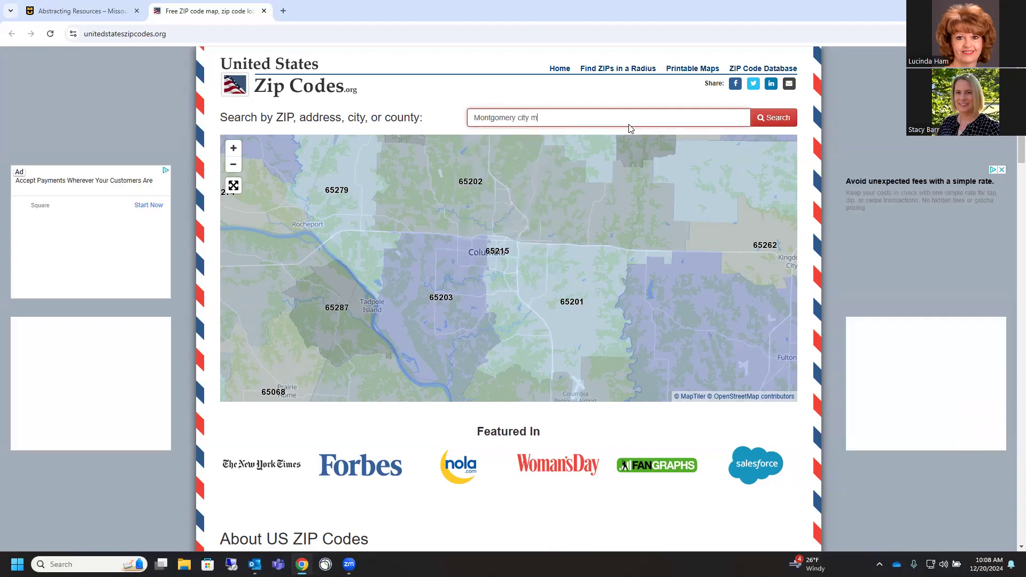
{"action": "key", "text": "Return"}
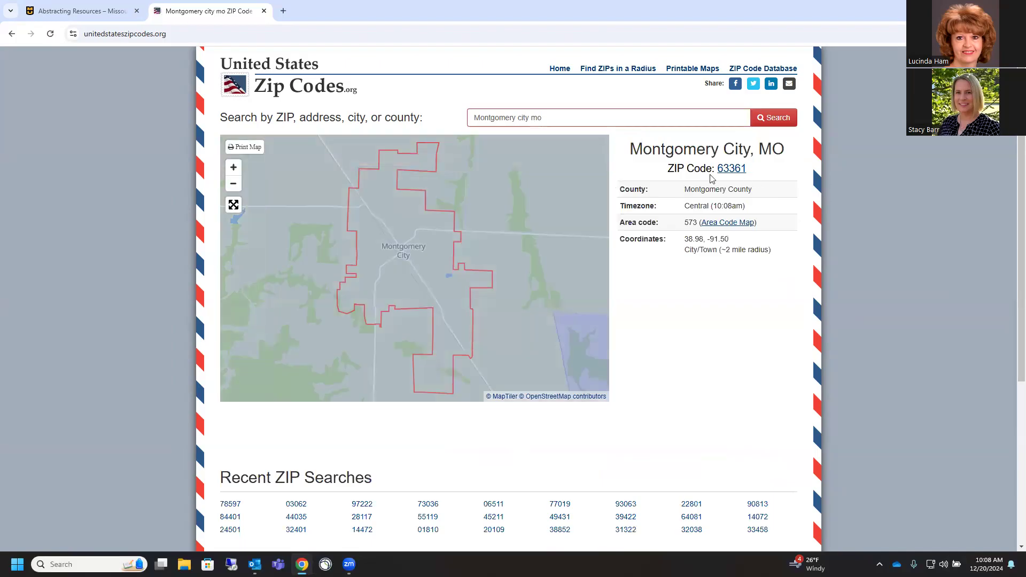
{"action": "left_click", "coordinate": [264, 11]}
{"action": "scroll", "coordinate": [491, 279], "scroll_direction": "up", "scroll_amount": 5}
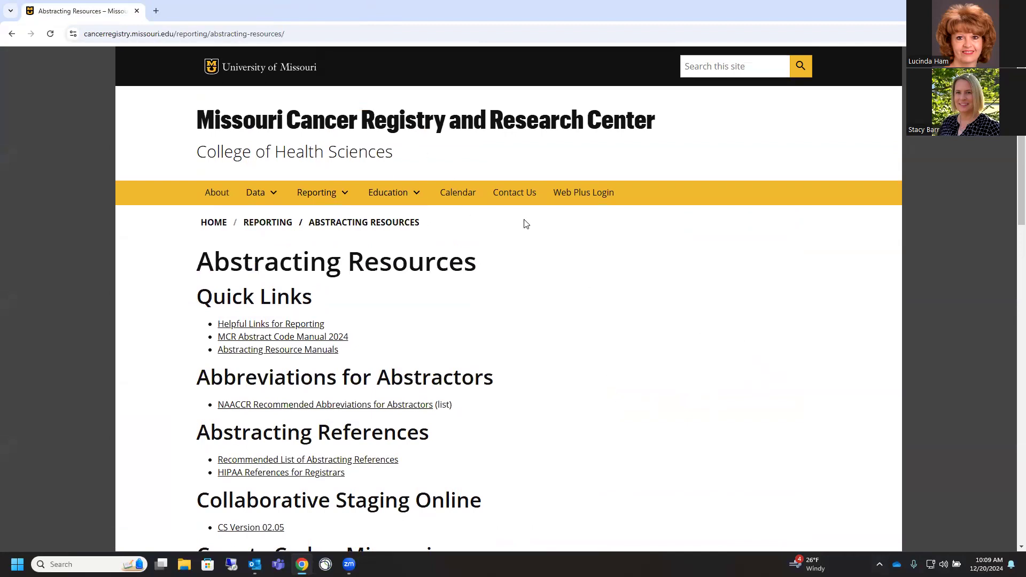
Open the Web Plus logon page, enter the demo user ID, and move to the password field
{"action": "left_click", "coordinate": [587, 198]}
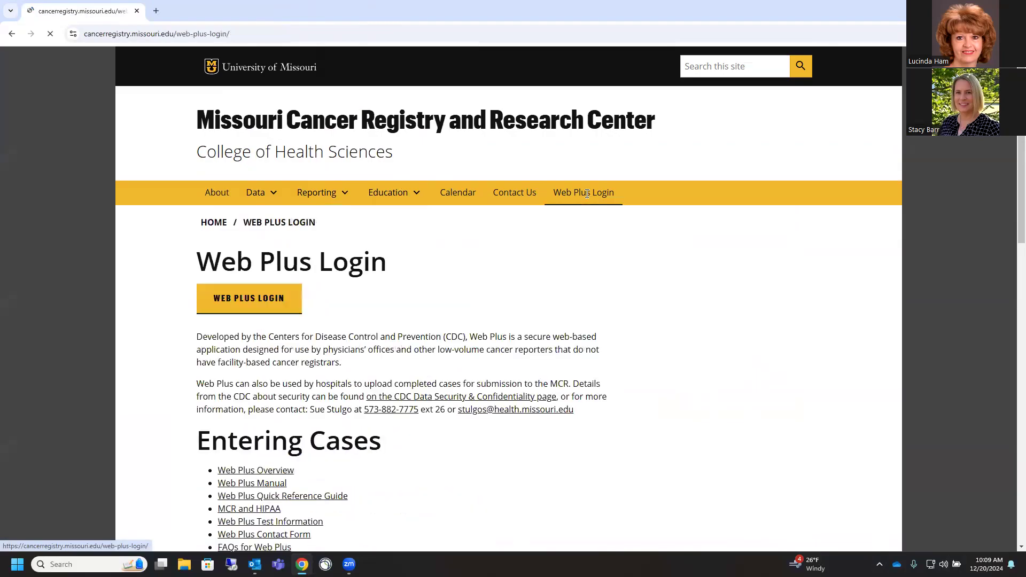
{"action": "left_click", "coordinate": [248, 300]}
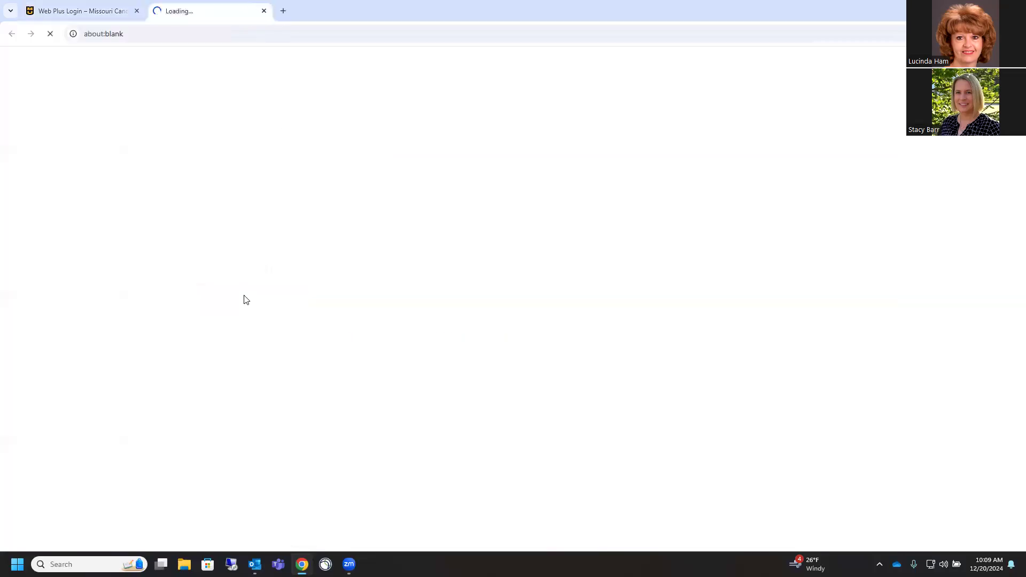
{"action": "type", "text": "UserD"}
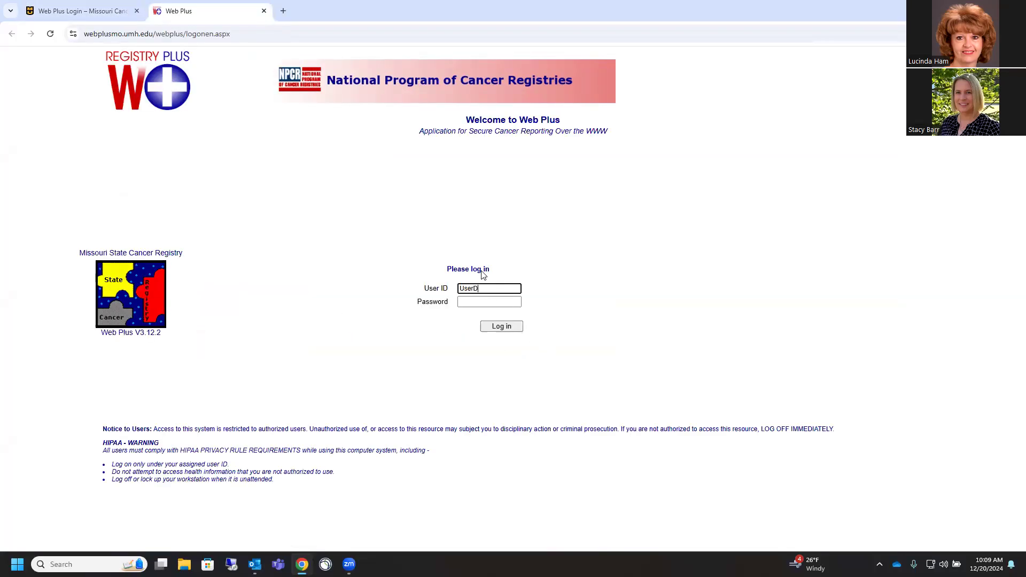
{"action": "type", "text": "emoWebplusUD2"}
{"action": "key", "text": "BackSpace"}
{"action": "key", "text": "BackSpace"}
{"action": "left_click", "coordinate": [477, 301]}
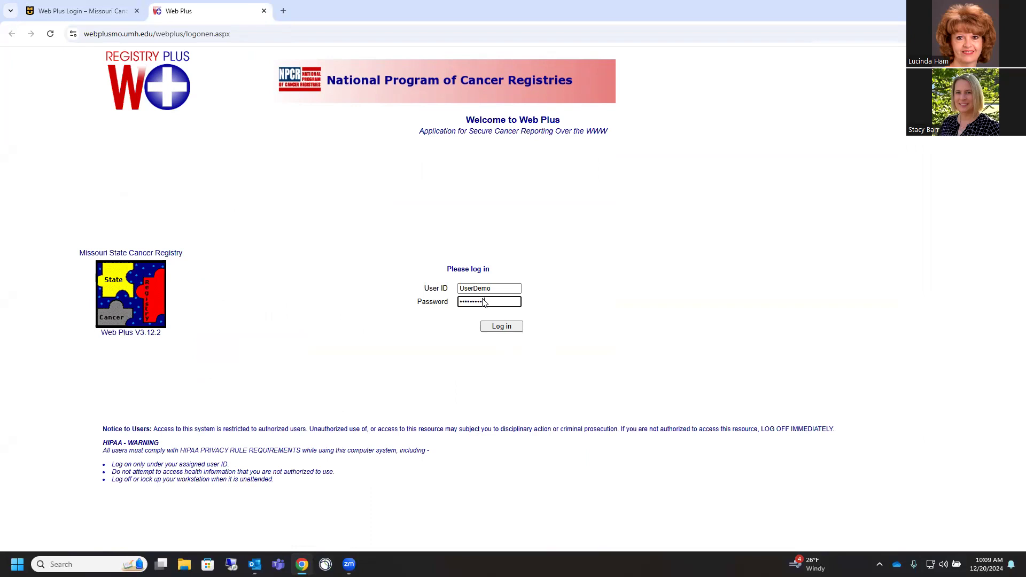
Log in and open the MO LV Hospital activity under Test Facility MO_Hosp
{"action": "left_click", "coordinate": [496, 331]}
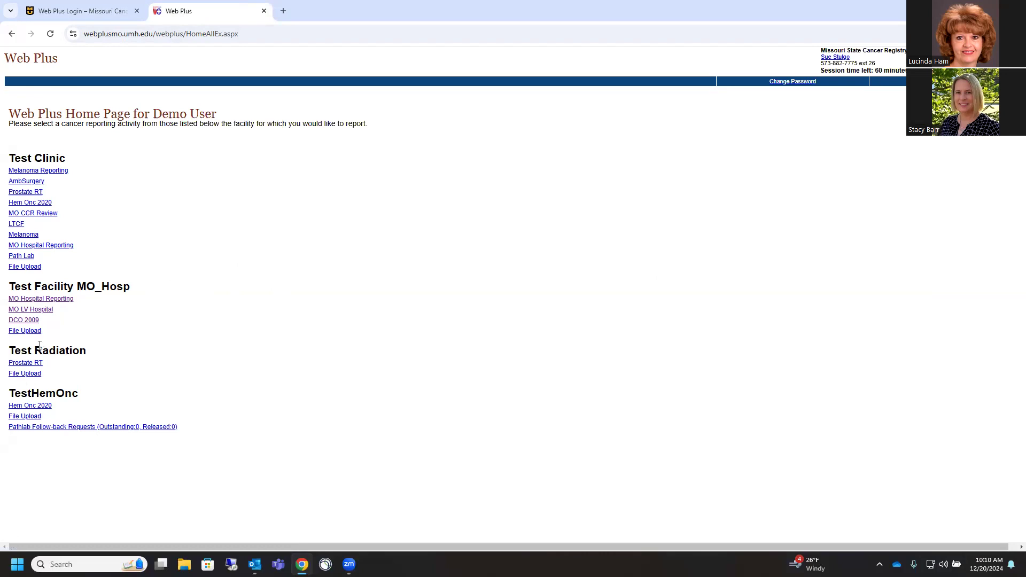
{"action": "left_click", "coordinate": [35, 312]}
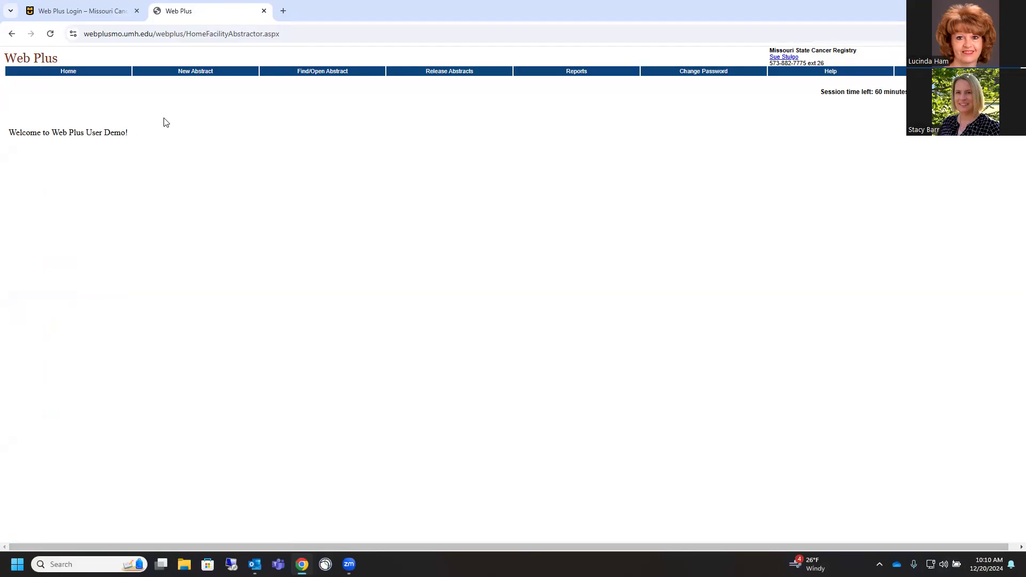
{"action": "left_click", "coordinate": [201, 75]}
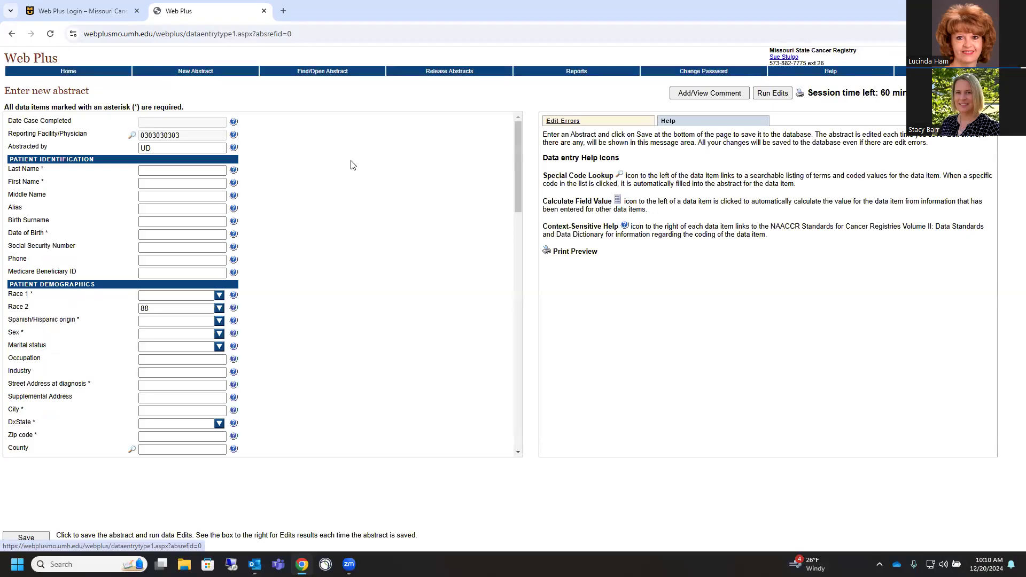
{"action": "left_click", "coordinate": [152, 169]}
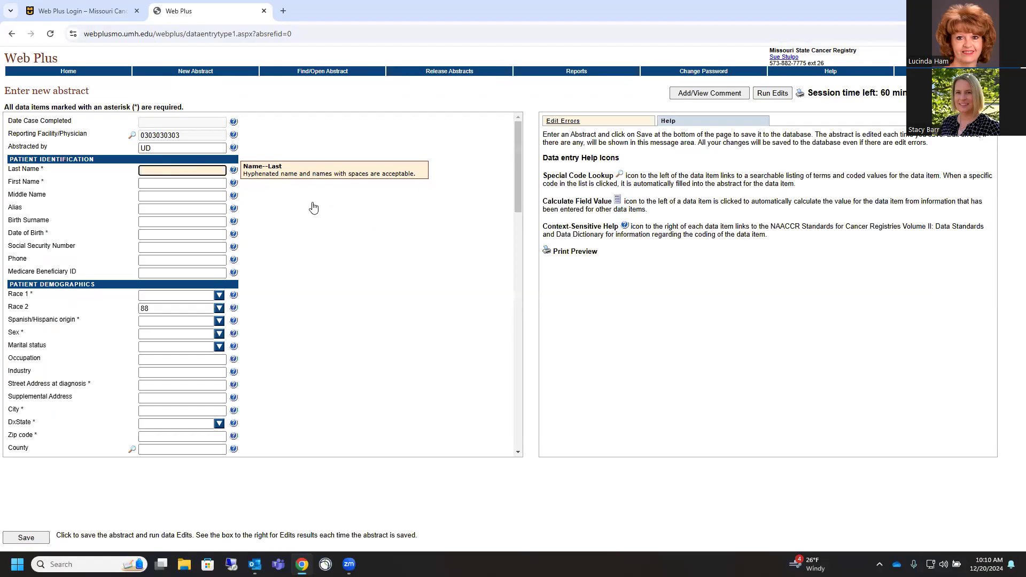
{"action": "left_click", "coordinate": [151, 186]}
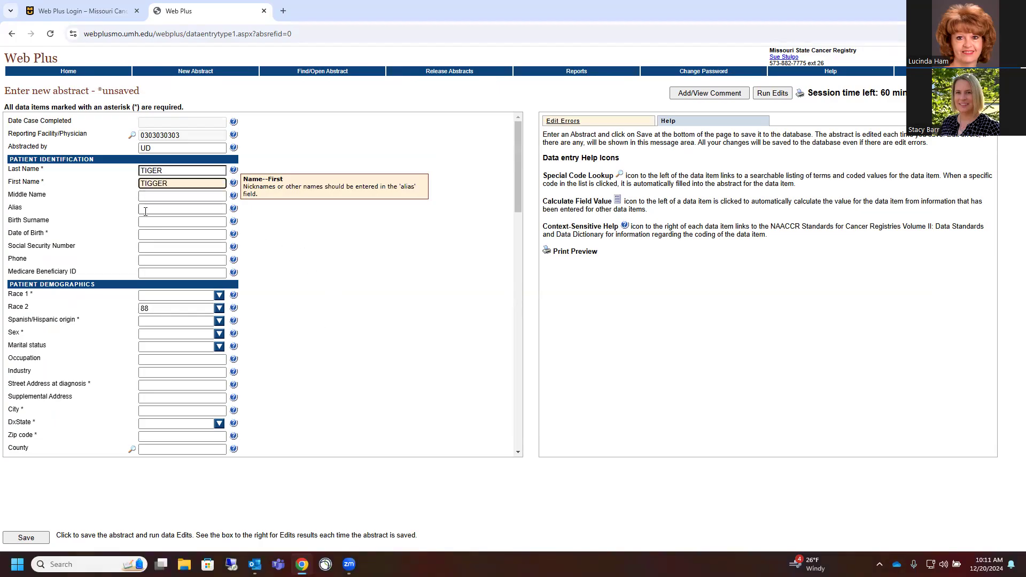
{"action": "left_click", "coordinate": [150, 236]}
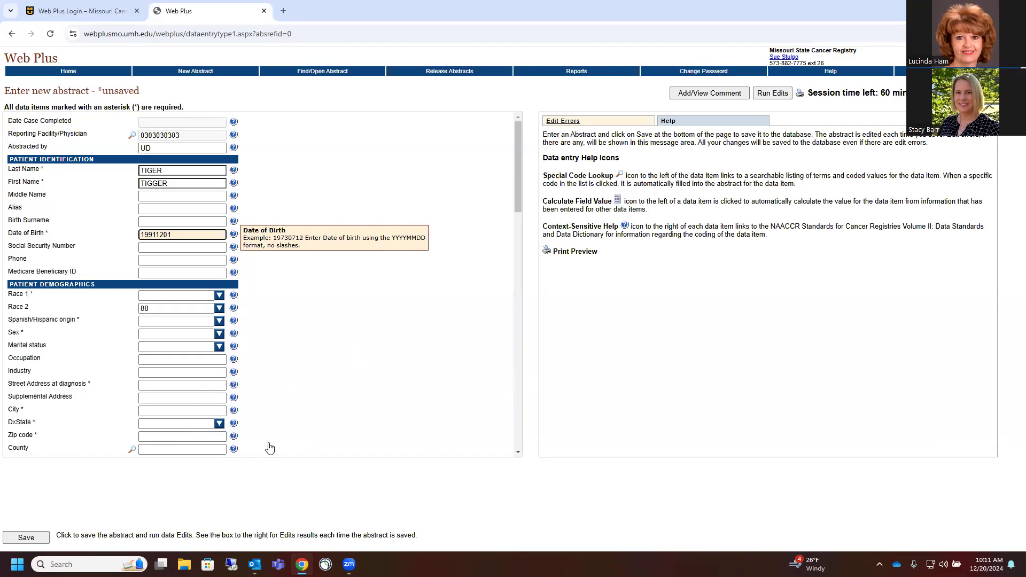
{"action": "left_click", "coordinate": [153, 248]}
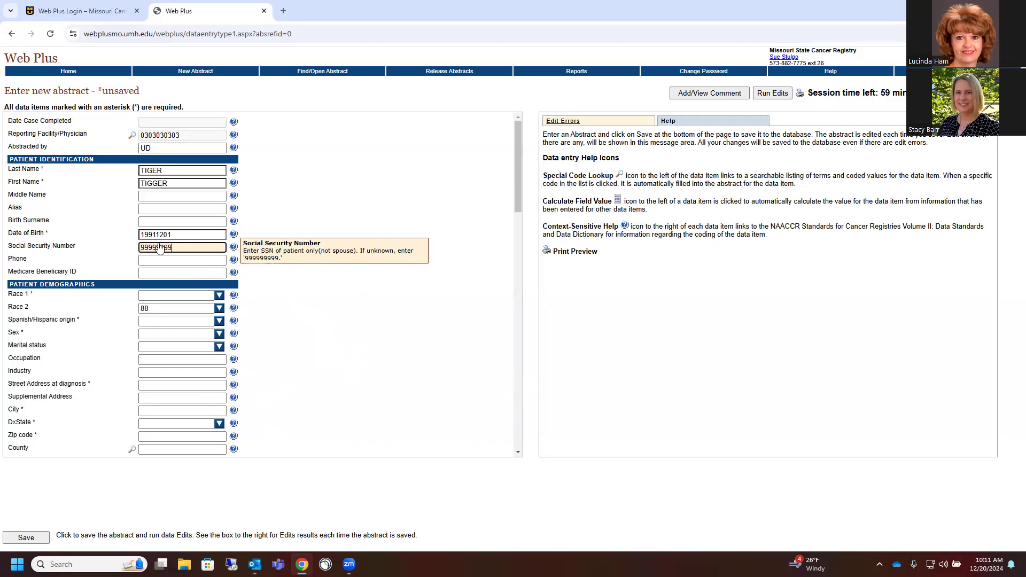
{"action": "left_click", "coordinate": [146, 261]}
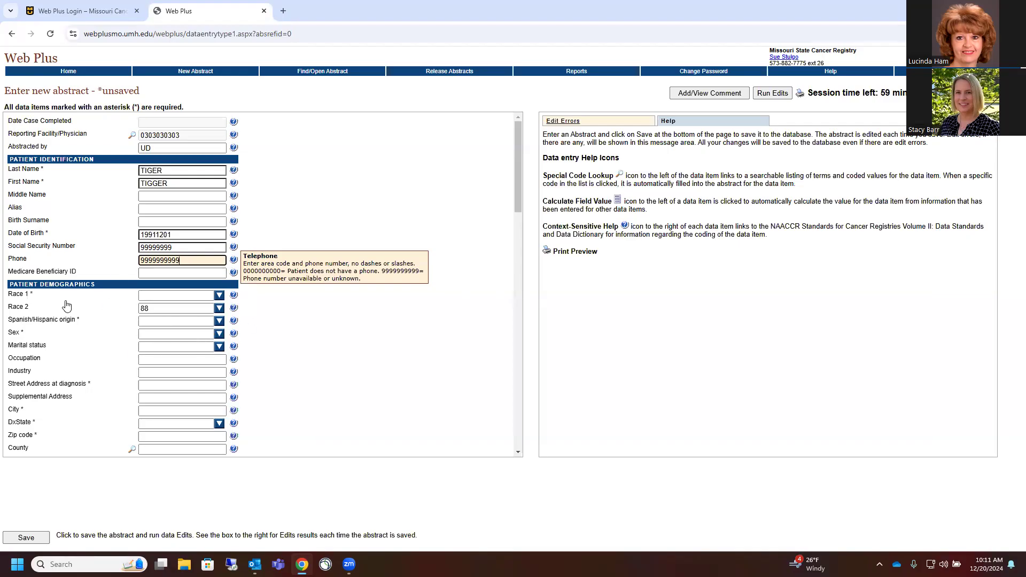
Code Race 1 as 01 White and leave Race 2 at 88
{"action": "left_click", "coordinate": [219, 298]}
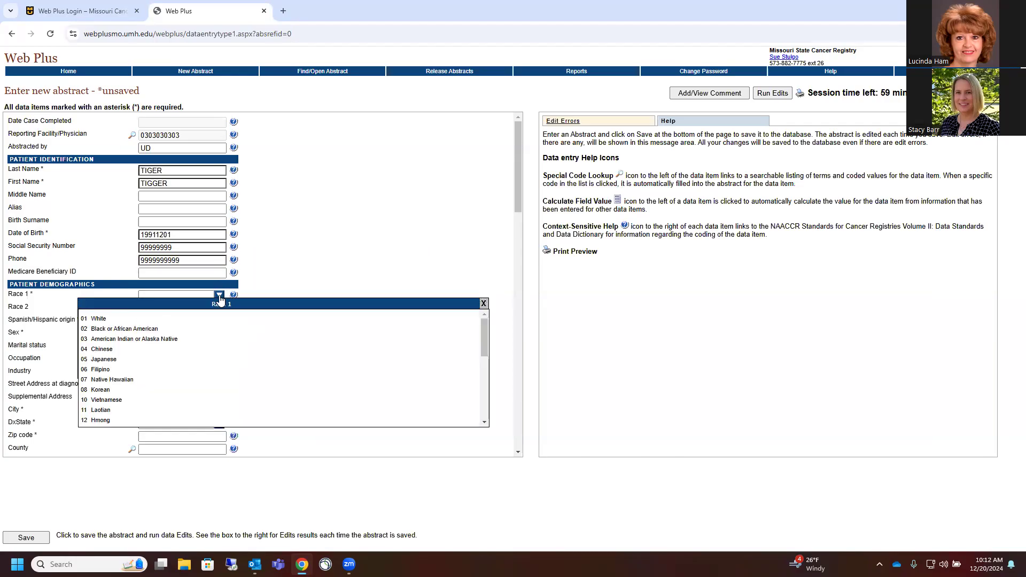
{"action": "left_click_drag", "start_coordinate": [485, 339], "coordinate": [479, 316]}
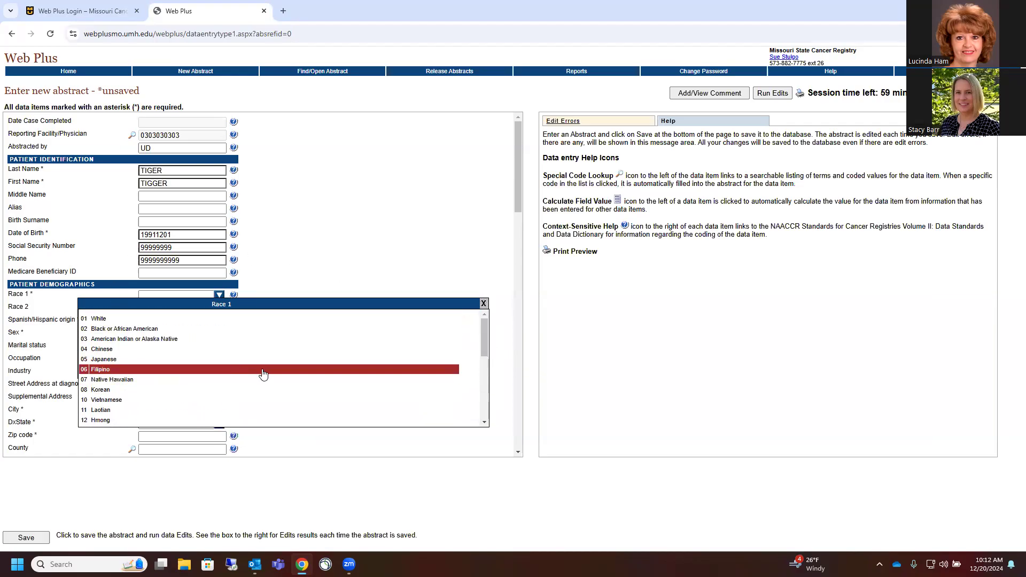
{"action": "left_click", "coordinate": [105, 320]}
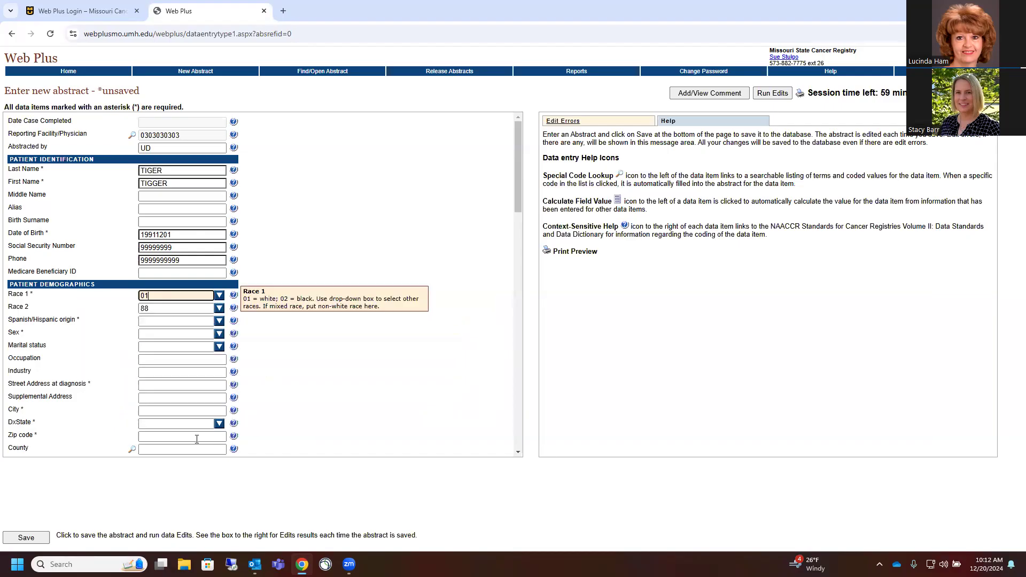
{"action": "left_click", "coordinate": [220, 309]}
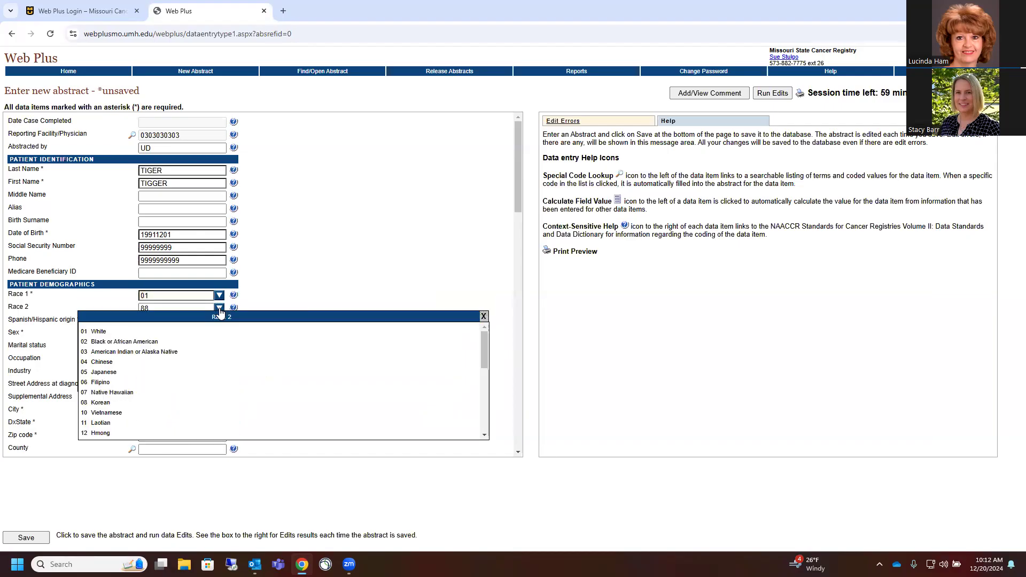
{"action": "left_click", "coordinate": [149, 308]}
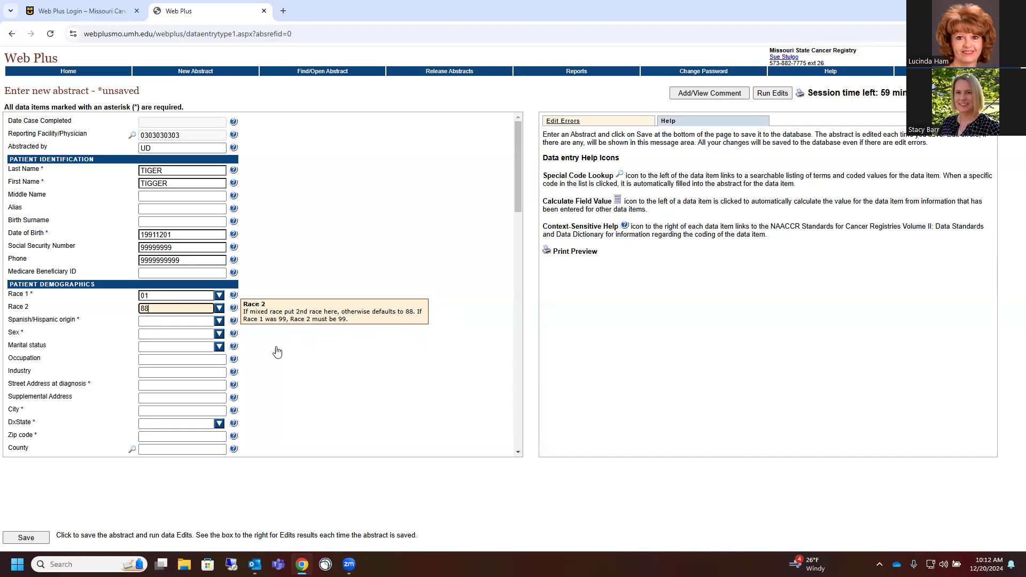
Set Spanish/Hispanic origin to 0 Non-Spanish; non-Hispanic and Sex to 1 Male
{"action": "left_click", "coordinate": [219, 322]}
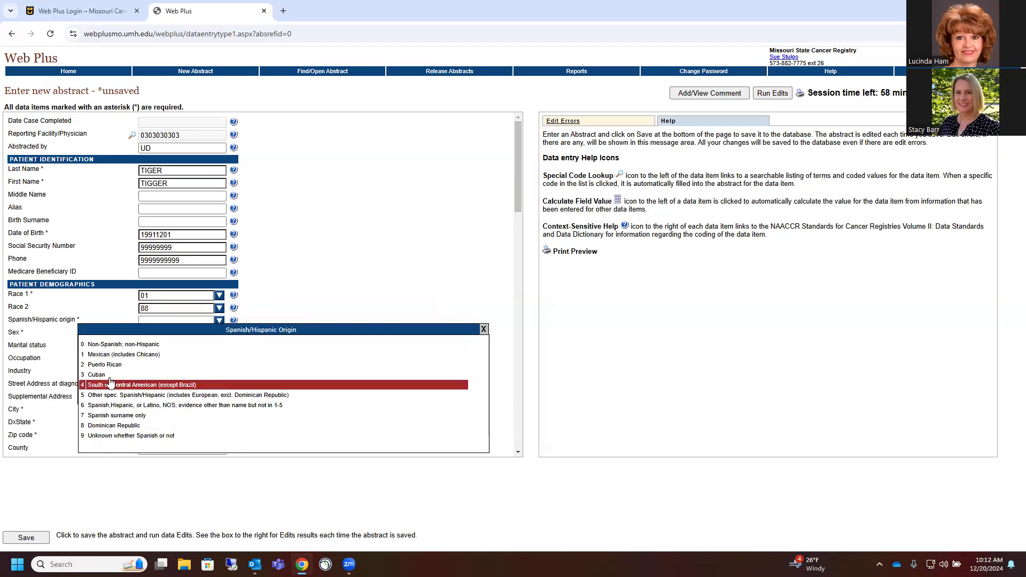
{"action": "left_click", "coordinate": [100, 346]}
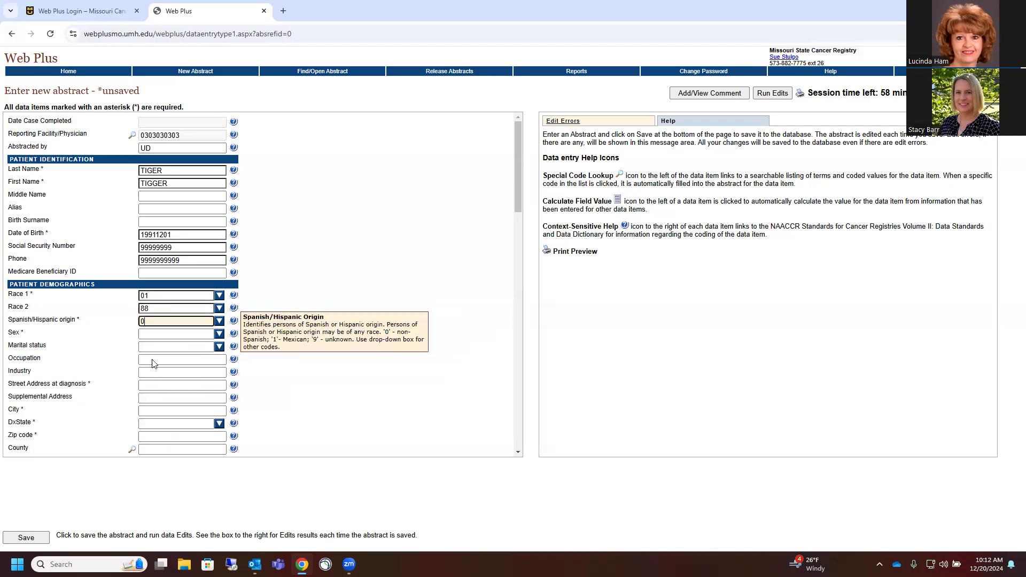
{"action": "left_click", "coordinate": [220, 335]}
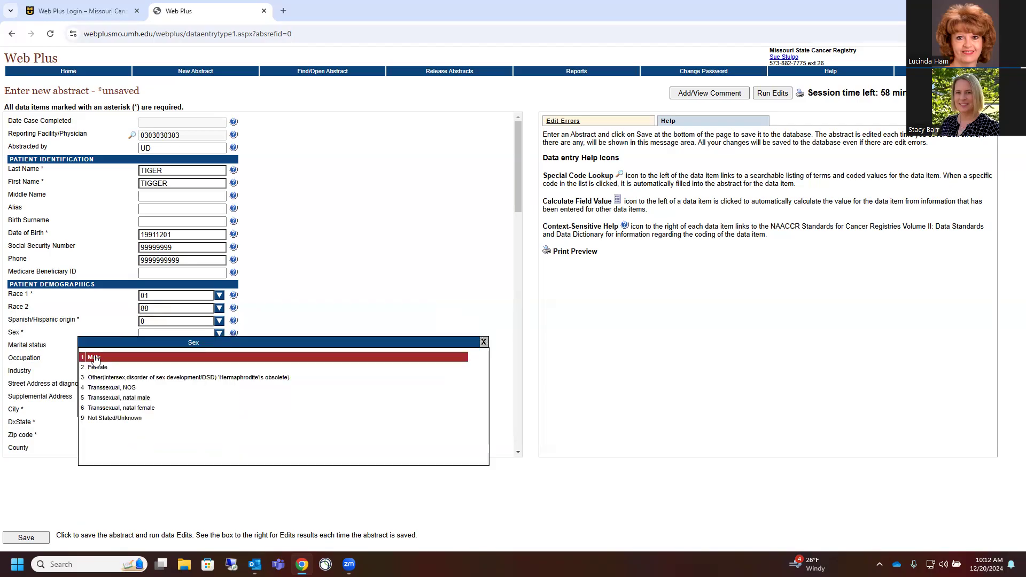
{"action": "left_click", "coordinate": [95, 358]}
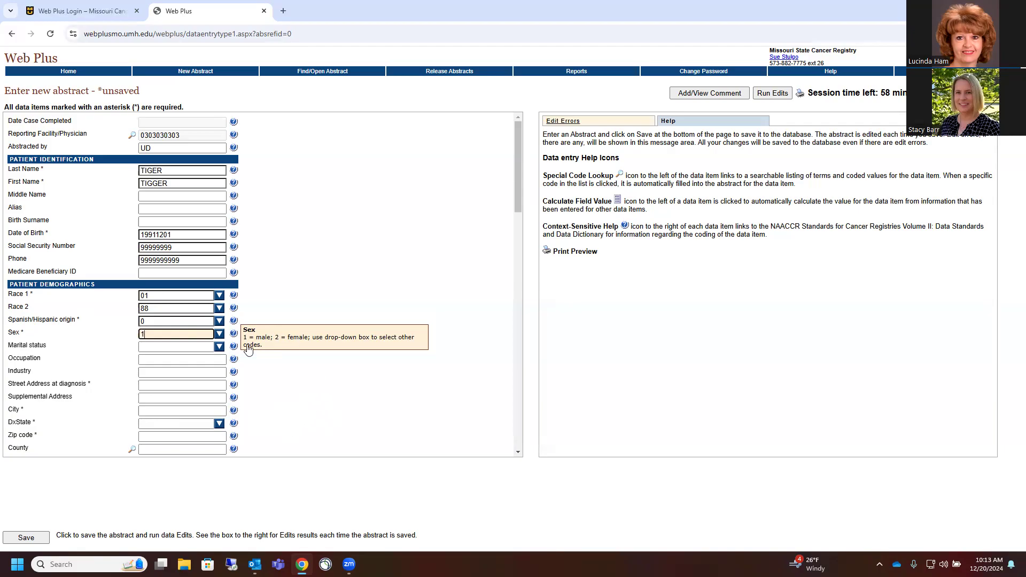
Set marital status to 1 Single and enter occupation GROUNDSKEEPER
{"action": "left_click", "coordinate": [220, 347]}
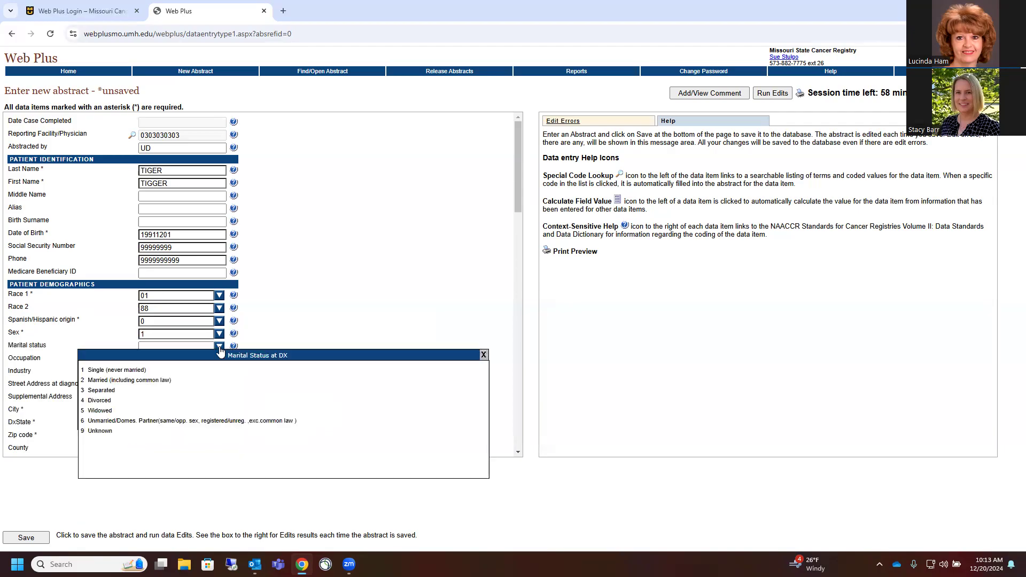
{"action": "left_click", "coordinate": [112, 370]}
{"action": "left_click", "coordinate": [164, 362]}
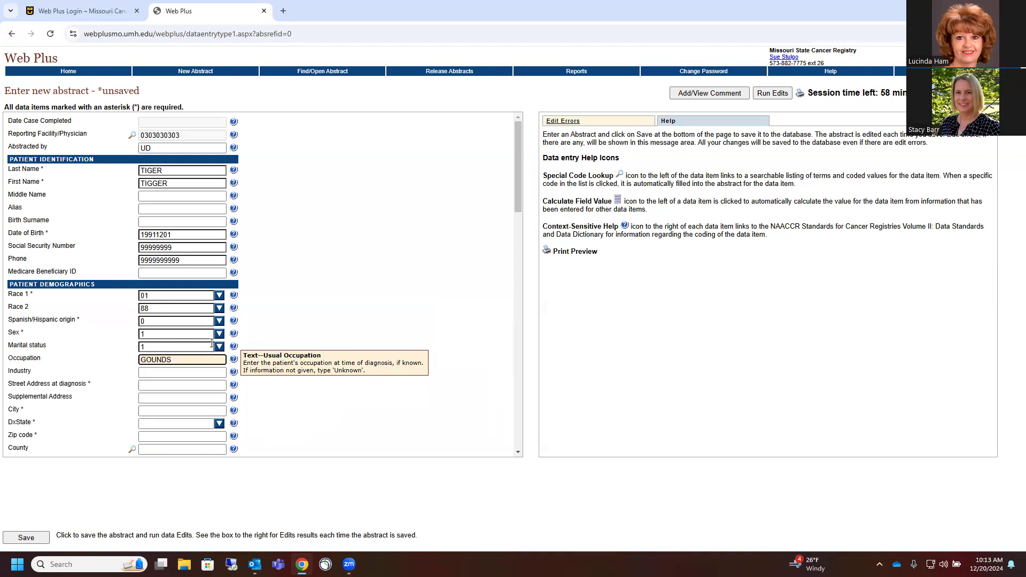
{"action": "type", "text": "R"}
{"action": "left_click", "coordinate": [195, 361]}
Enter UNIVERSITY as the patient's industry
{"action": "left_click", "coordinate": [150, 374]}
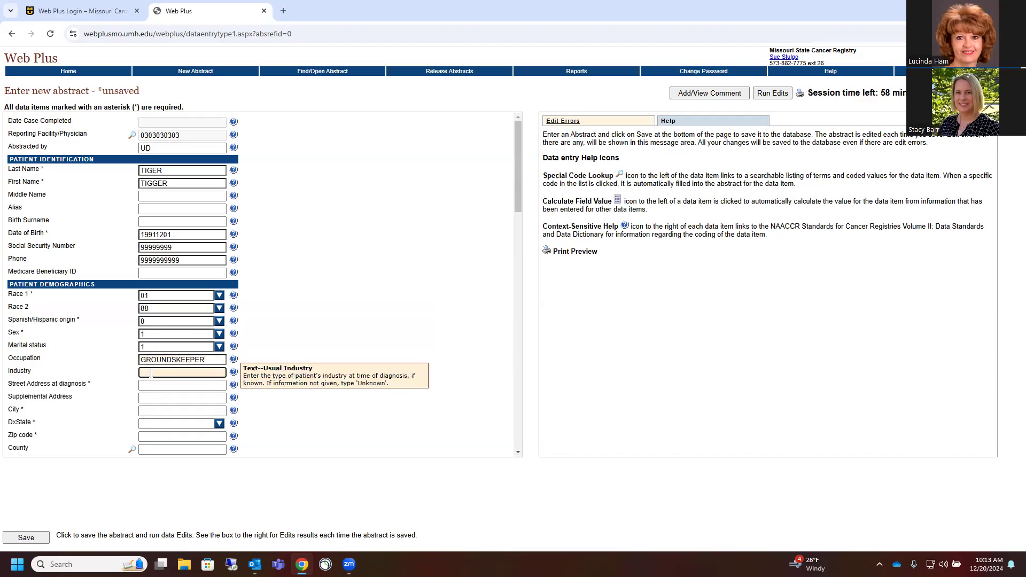
{"action": "type", "text": "U"}
{"action": "key", "text": "Tab"}
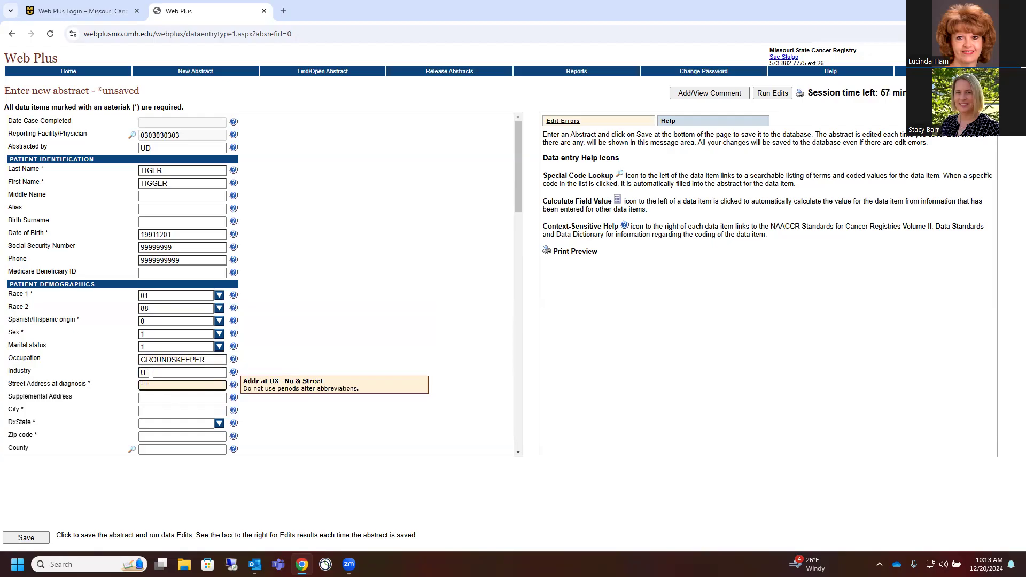
{"action": "left_click", "coordinate": [156, 372]}
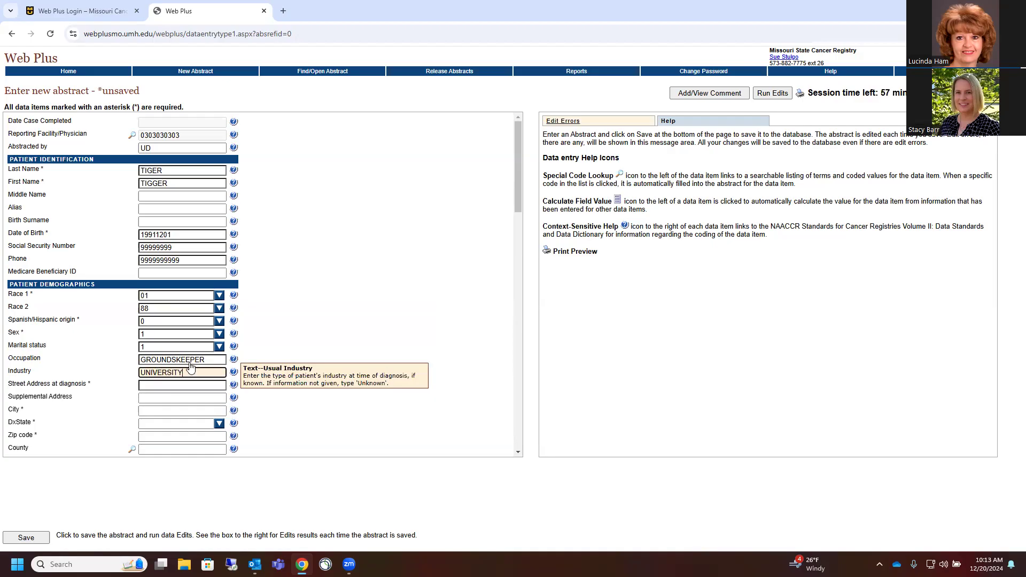
{"action": "left_click", "coordinate": [158, 386]}
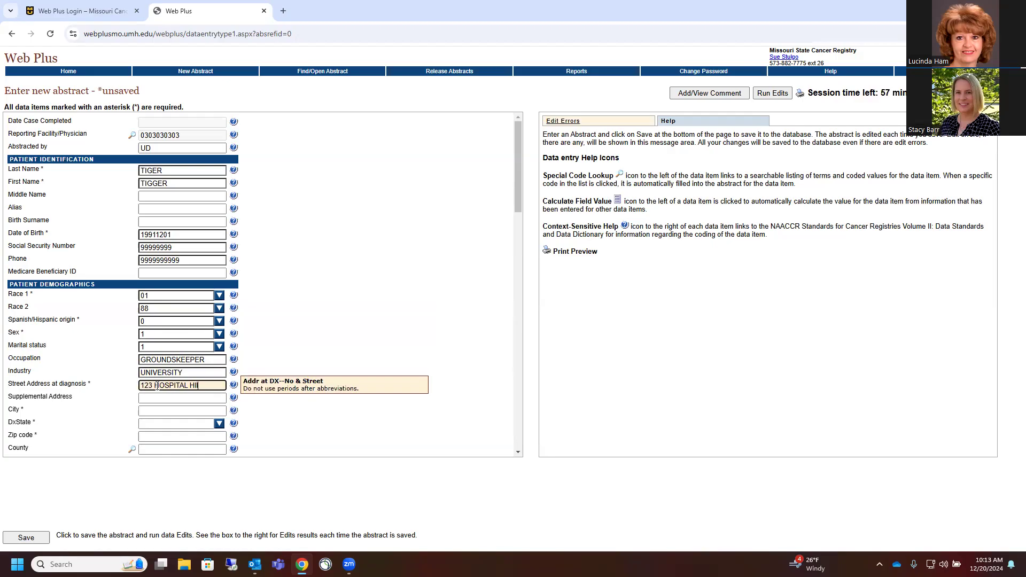
Fill the diagnosis address with city COLUMBIA, state MO and zip code 65211
{"action": "left_click", "coordinate": [153, 412]}
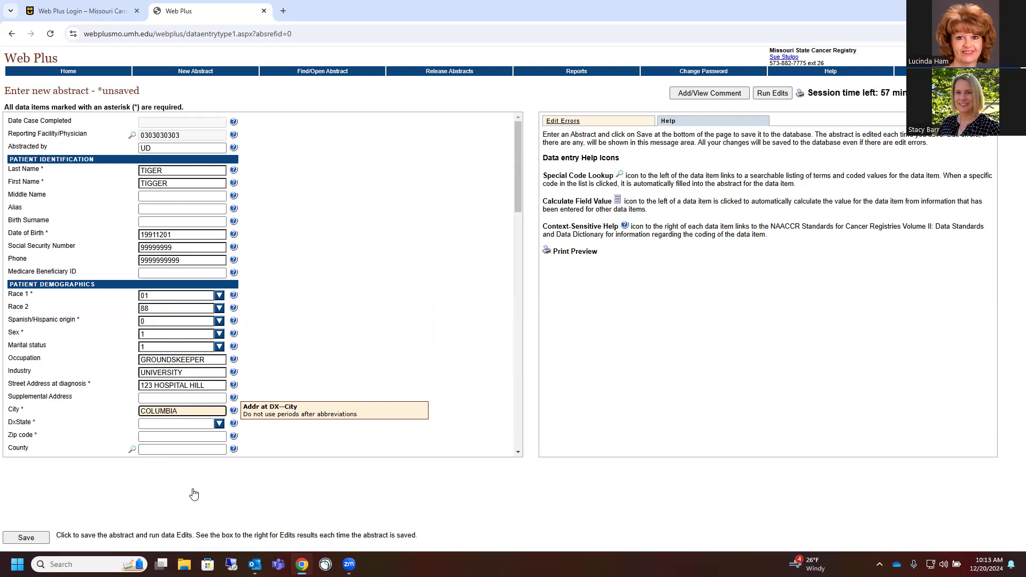
{"action": "left_click", "coordinate": [219, 423]}
{"action": "scroll", "coordinate": [196, 413], "scroll_direction": "down", "scroll_amount": 10}
{"action": "scroll", "coordinate": [171, 415], "scroll_direction": "up", "scroll_amount": 10}
{"action": "left_click", "coordinate": [483, 342]}
{"action": "left_click", "coordinate": [158, 421]}
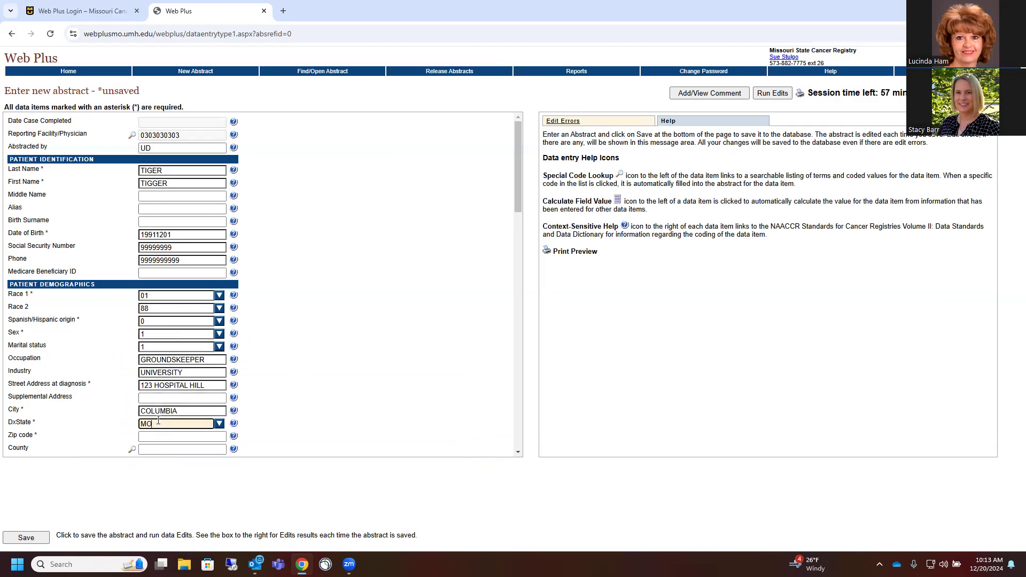
{"action": "type", "text": "MO"}
{"action": "left_click", "coordinate": [160, 437]}
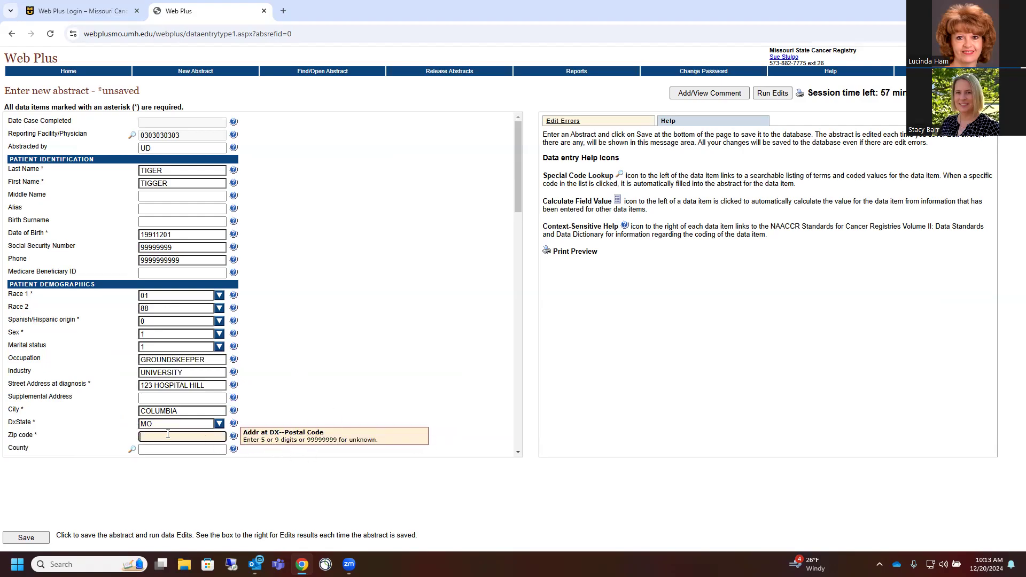
{"action": "type", "text": "65211"}
{"action": "scroll", "coordinate": [379, 309], "scroll_direction": "down", "scroll_amount": 4}
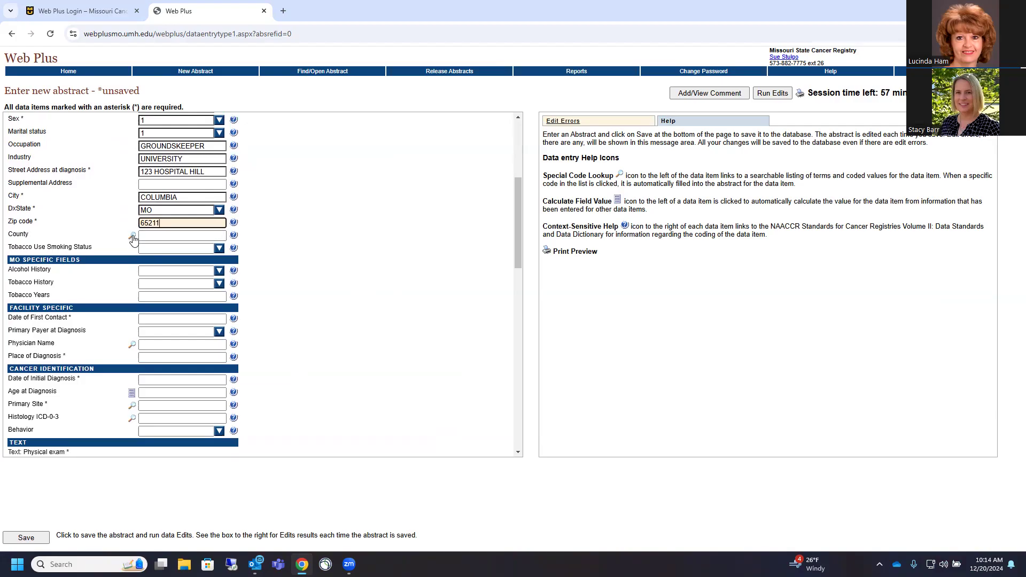
Set the county to 019 Boone via the county lookup search
{"action": "left_click", "coordinate": [133, 237]}
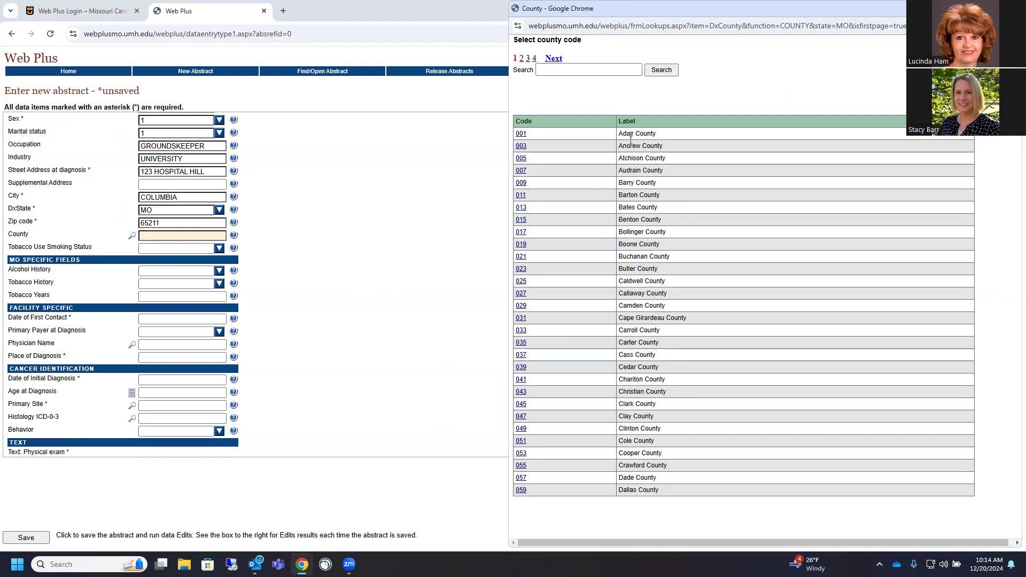
{"action": "left_click", "coordinate": [558, 66]}
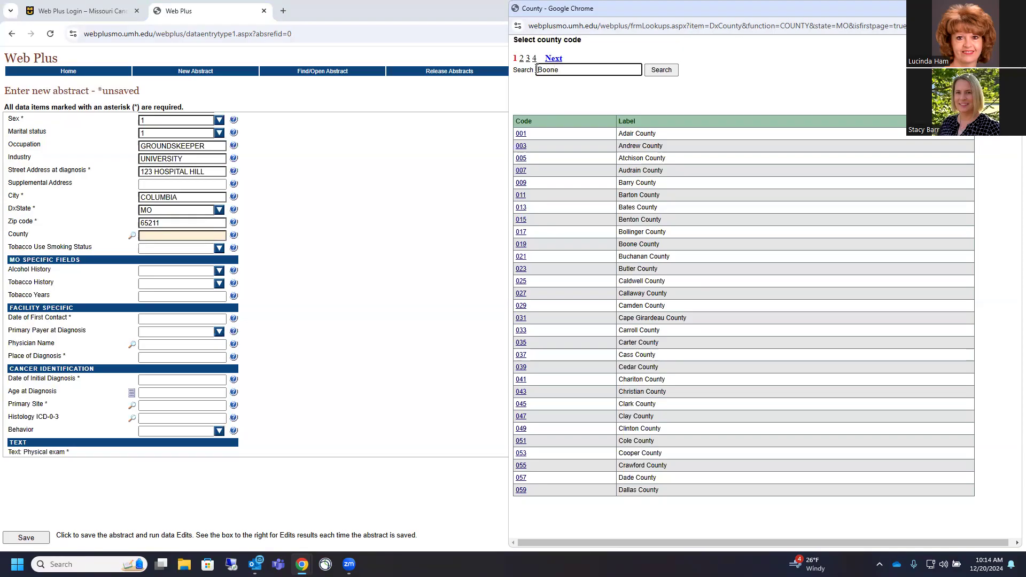
{"action": "key", "text": "Return"}
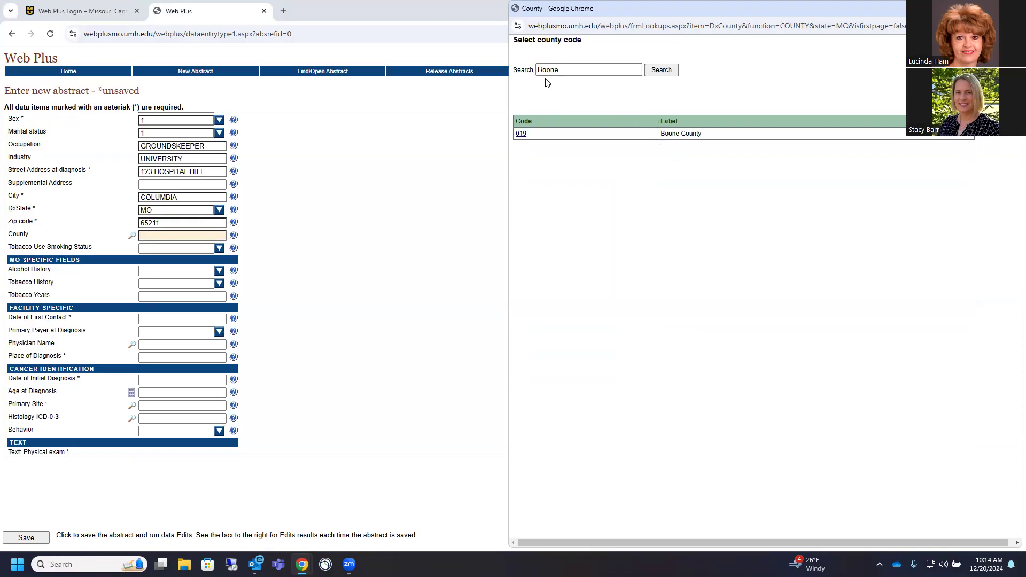
{"action": "left_click", "coordinate": [522, 134]}
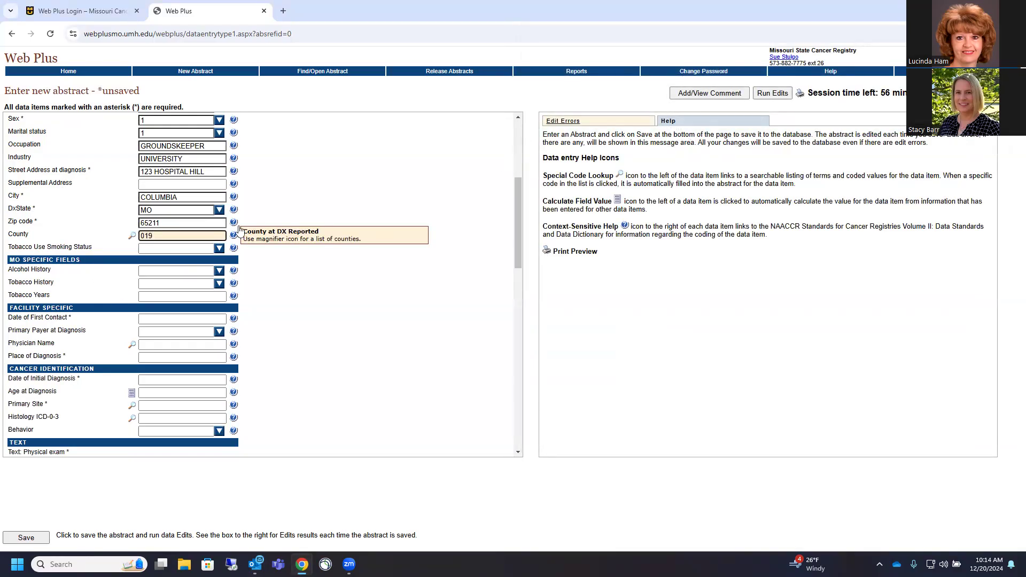
Code smoking status 0, alcohol history 1, tobacco history 0, and tobacco years 00
{"action": "left_click", "coordinate": [219, 249]}
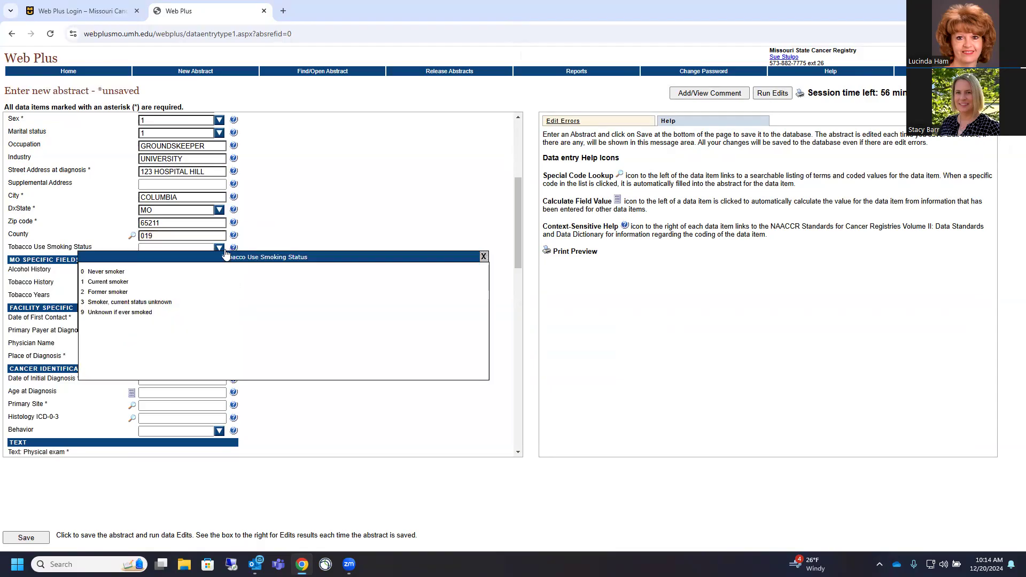
{"action": "left_click", "coordinate": [103, 274]}
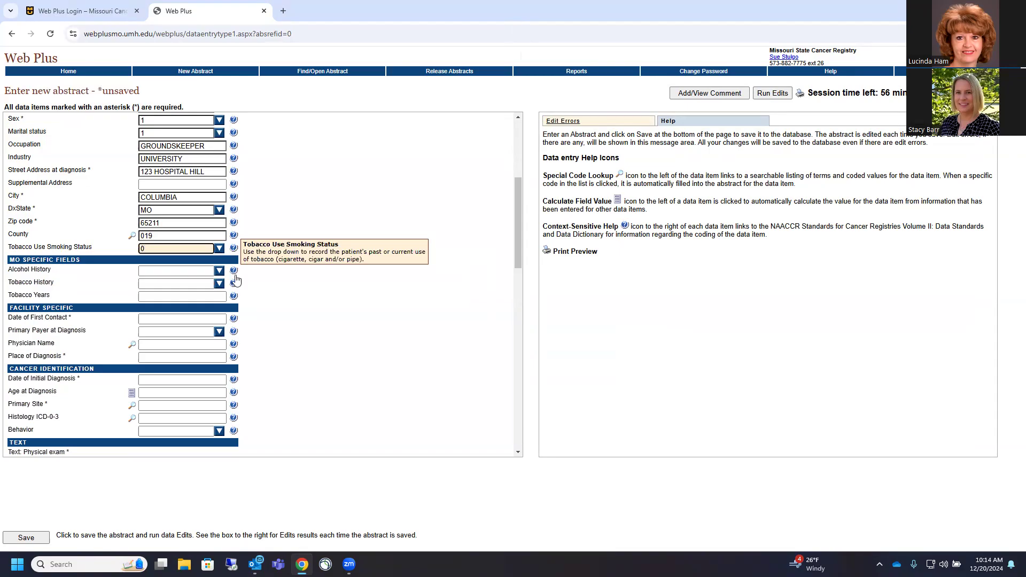
{"action": "left_click", "coordinate": [219, 271]}
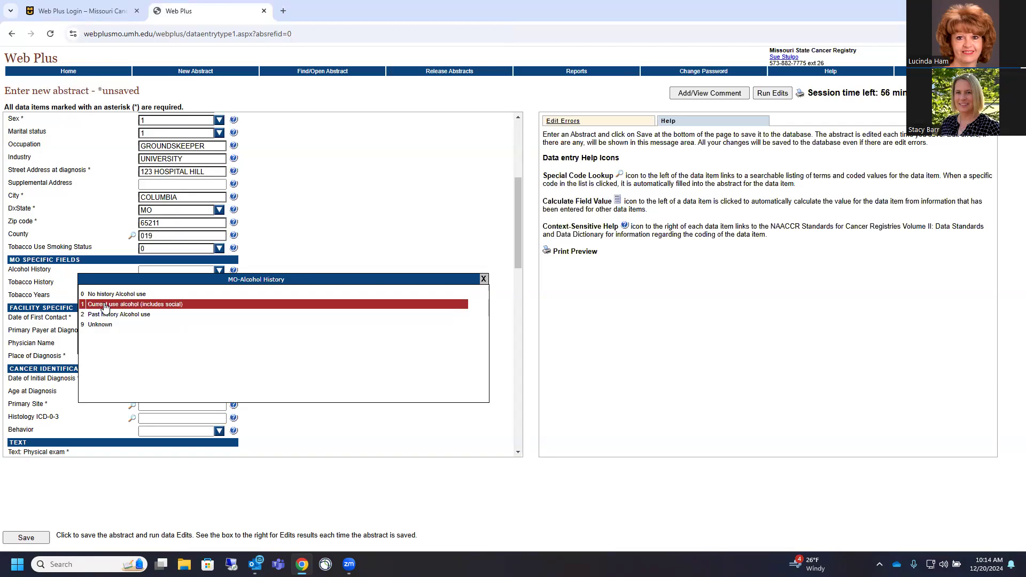
{"action": "left_click", "coordinate": [134, 306]}
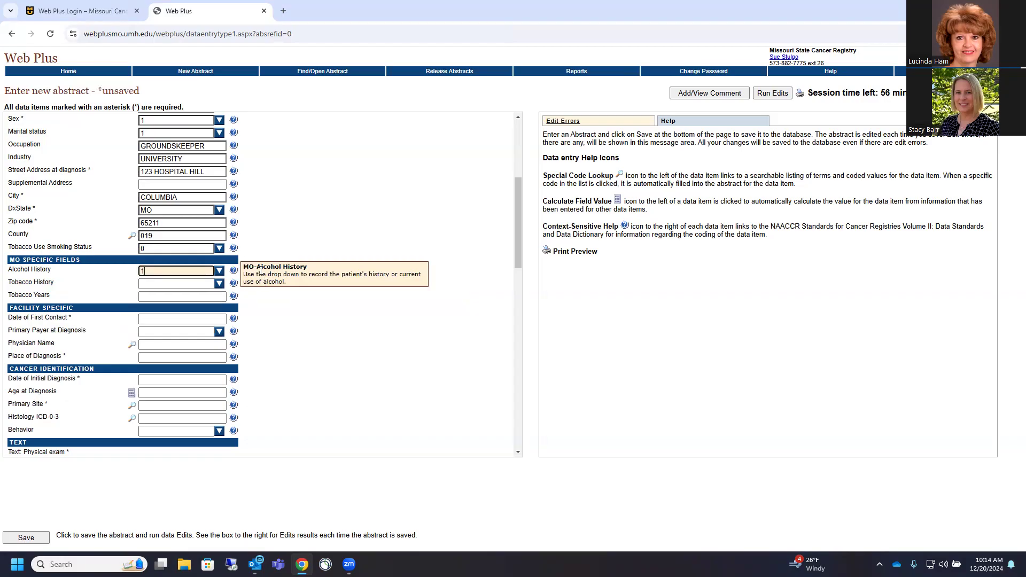
{"action": "left_click", "coordinate": [219, 285]}
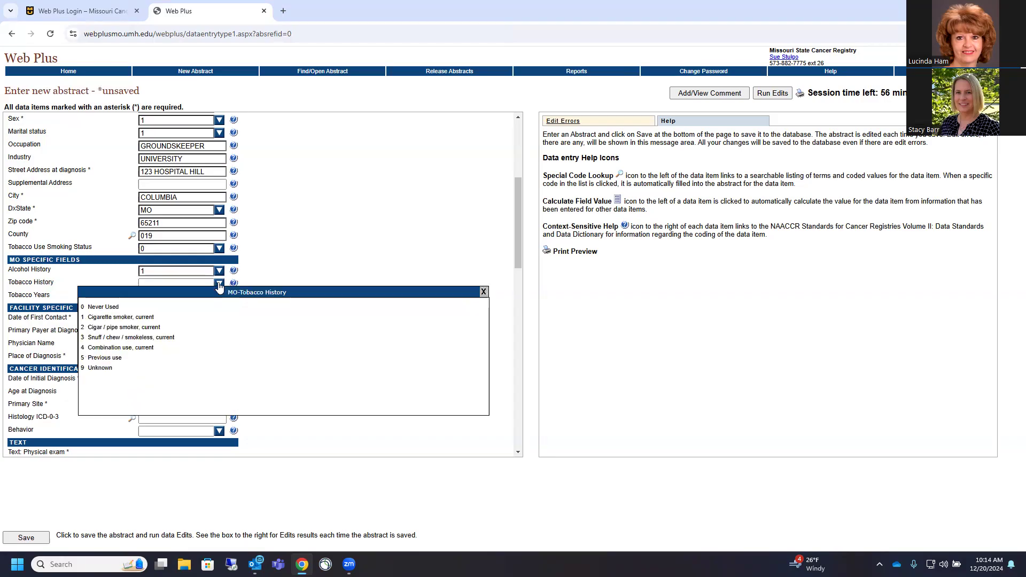
{"action": "left_click", "coordinate": [103, 309]}
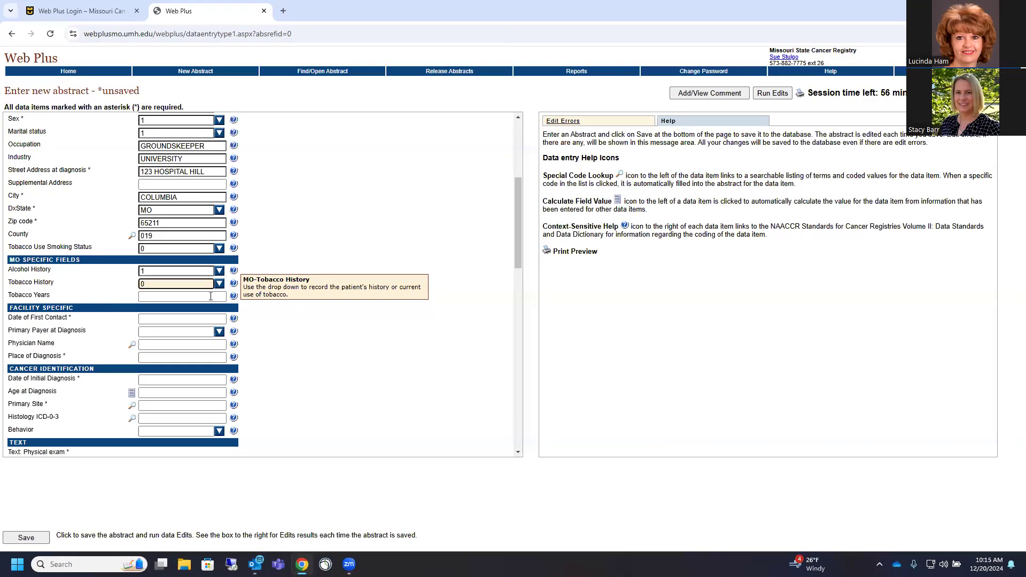
{"action": "key", "text": "Tab"}
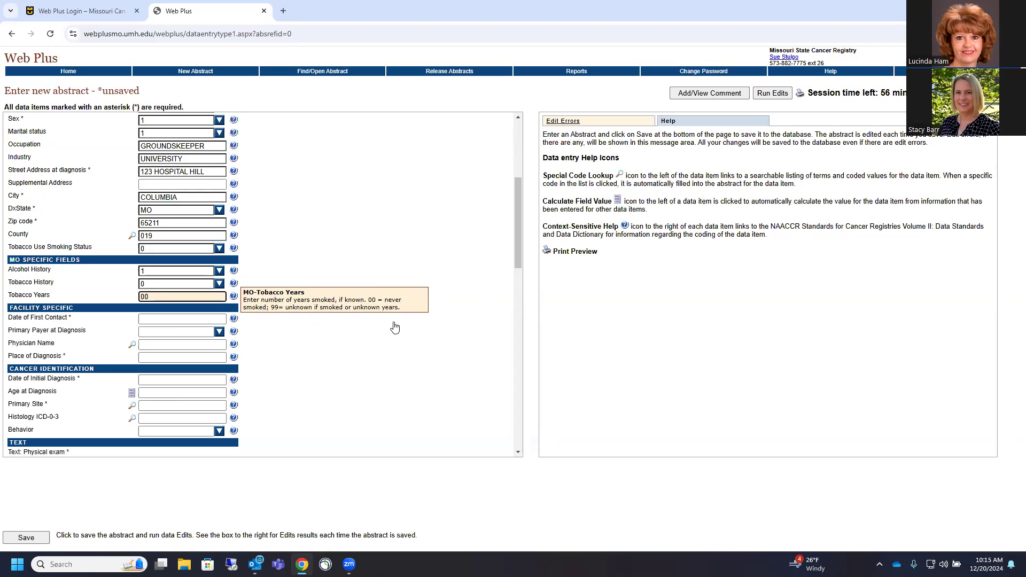
Enter first contact date 20241101, primary payer 10 Insurance NOS, and the managing physician's name
{"action": "left_click", "coordinate": [155, 317]}
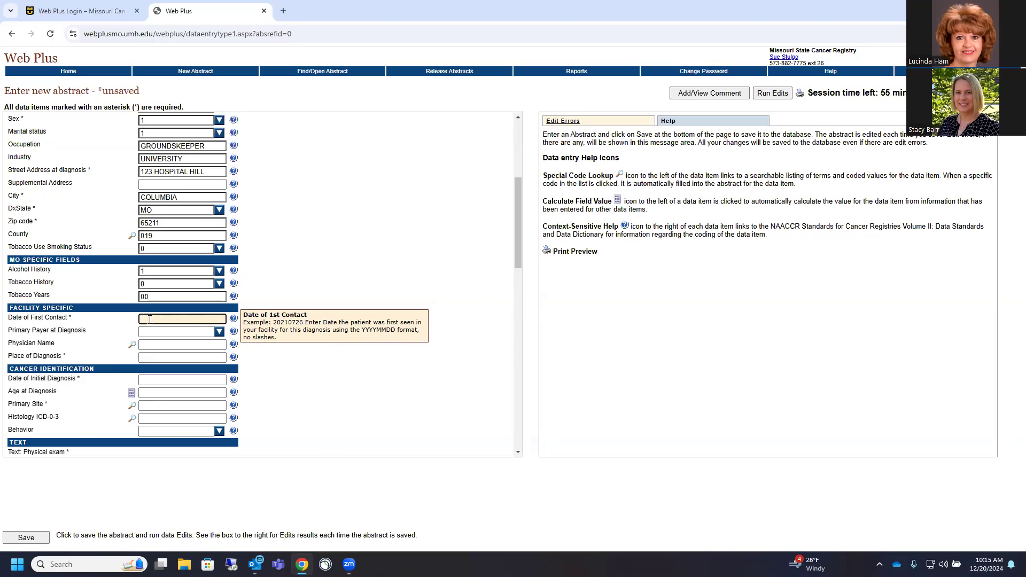
{"action": "type", "text": "20241101"}
{"action": "left_click", "coordinate": [224, 332]}
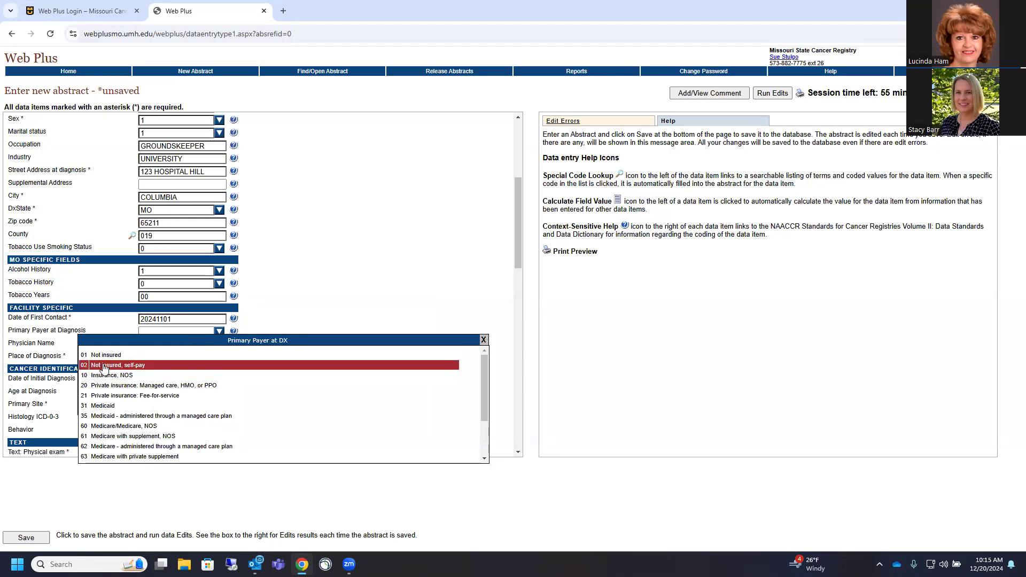
{"action": "scroll", "coordinate": [383, 415], "scroll_direction": "down", "scroll_amount": 3}
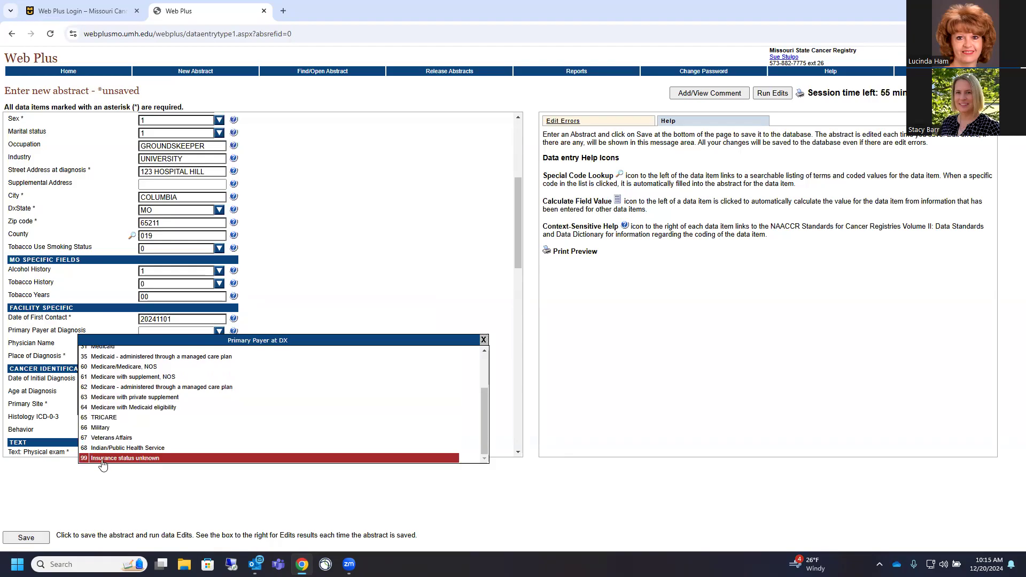
{"action": "scroll", "coordinate": [265, 369], "scroll_direction": "up", "scroll_amount": 3}
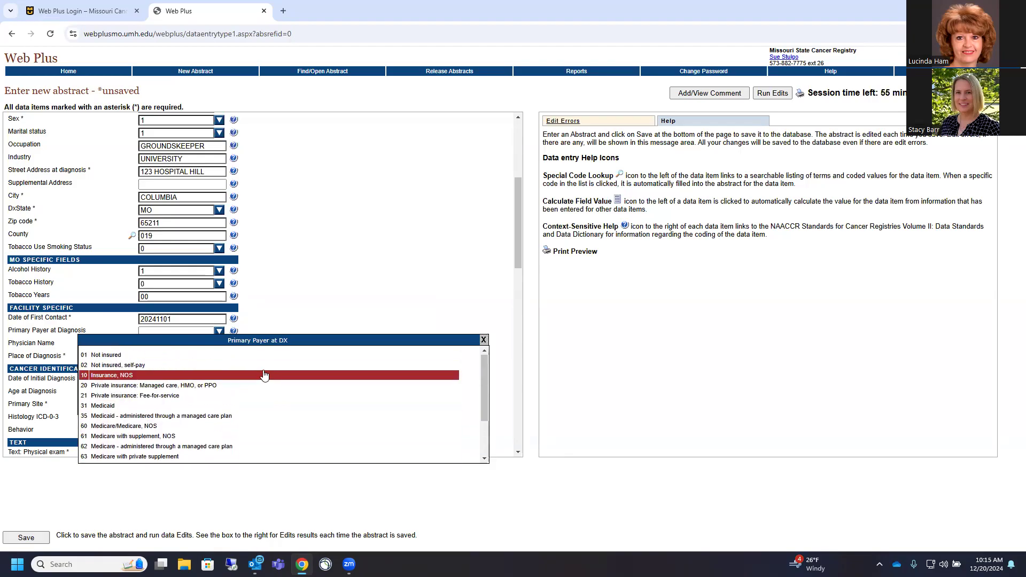
{"action": "left_click", "coordinate": [116, 376]}
{"action": "left_click", "coordinate": [153, 346]}
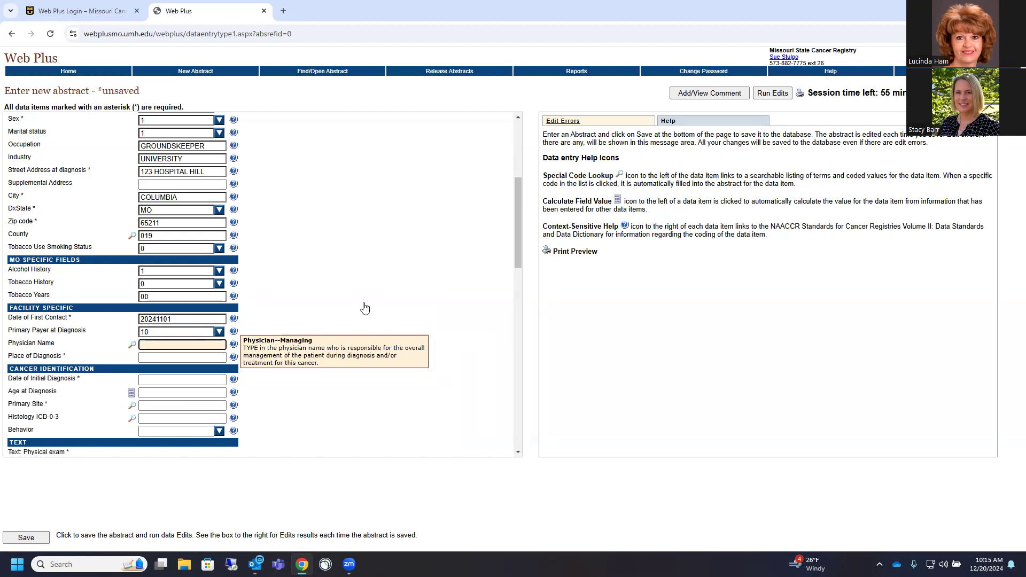
{"action": "key", "text": "BackSpace"}
Enter place of diagnosis MU, initial diagnosis date 20241101, and calculated age at diagnosis 032
{"action": "left_click", "coordinate": [146, 360]}
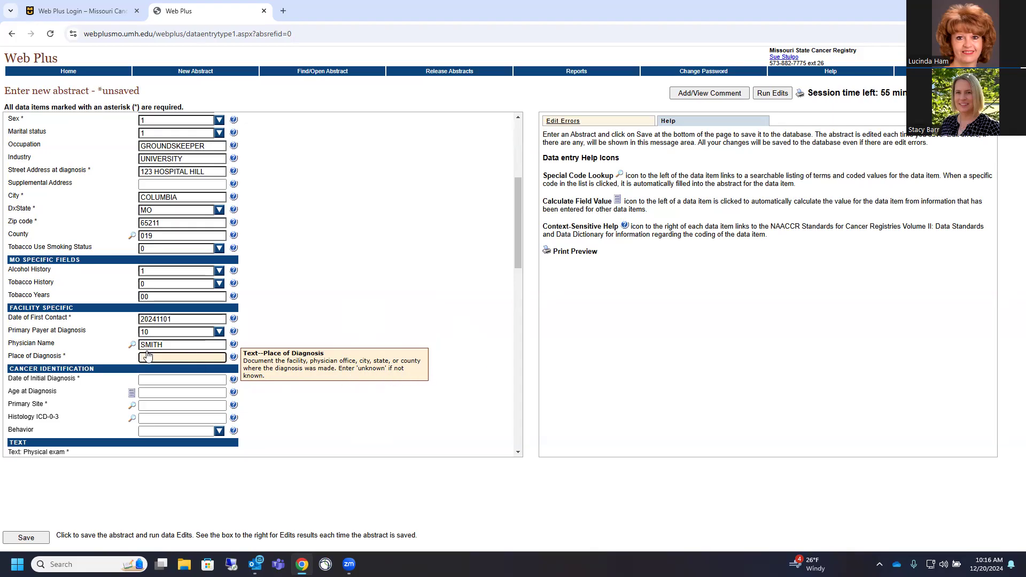
{"action": "type", "text": "U"}
{"action": "left_click", "coordinate": [148, 381]}
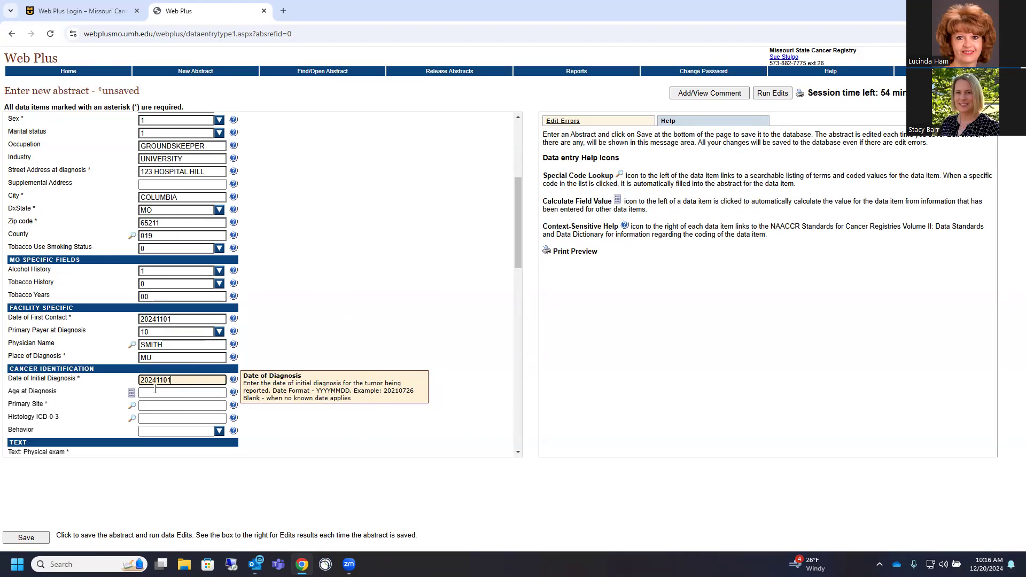
{"action": "scroll", "coordinate": [258, 266], "scroll_direction": "up", "scroll_amount": 4}
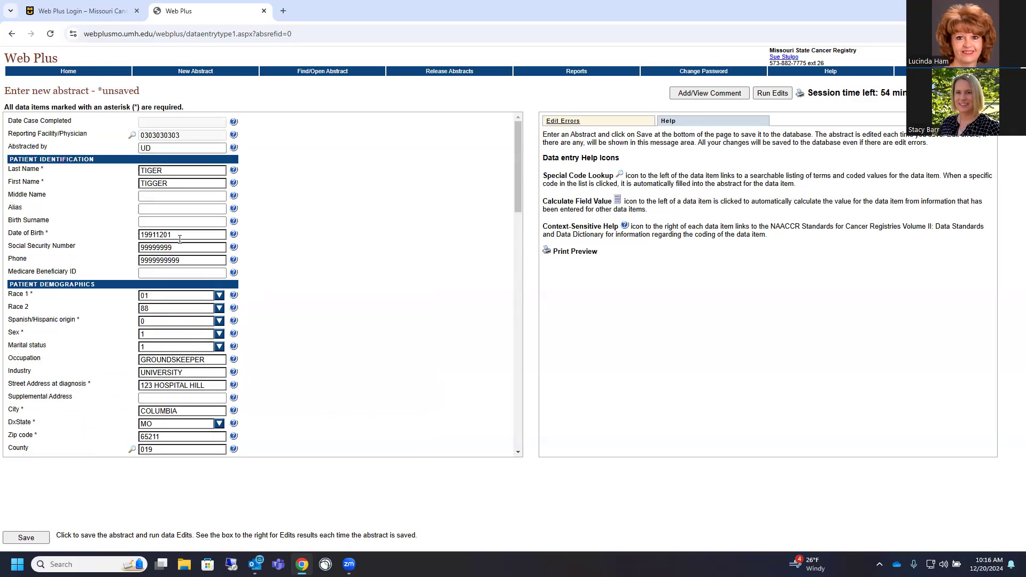
{"action": "scroll", "coordinate": [180, 239], "scroll_direction": "down", "scroll_amount": 7}
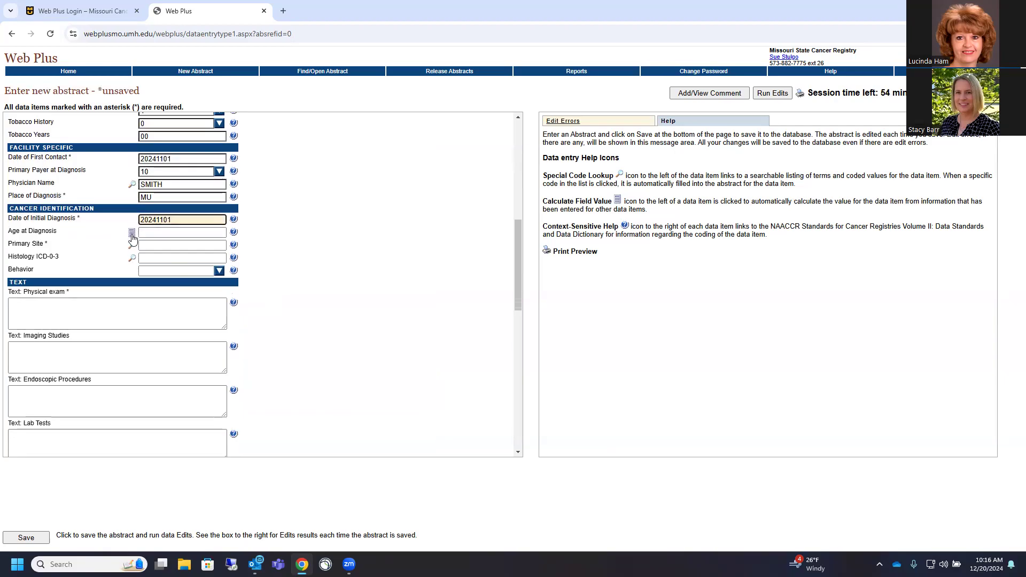
{"action": "left_click", "coordinate": [132, 234]}
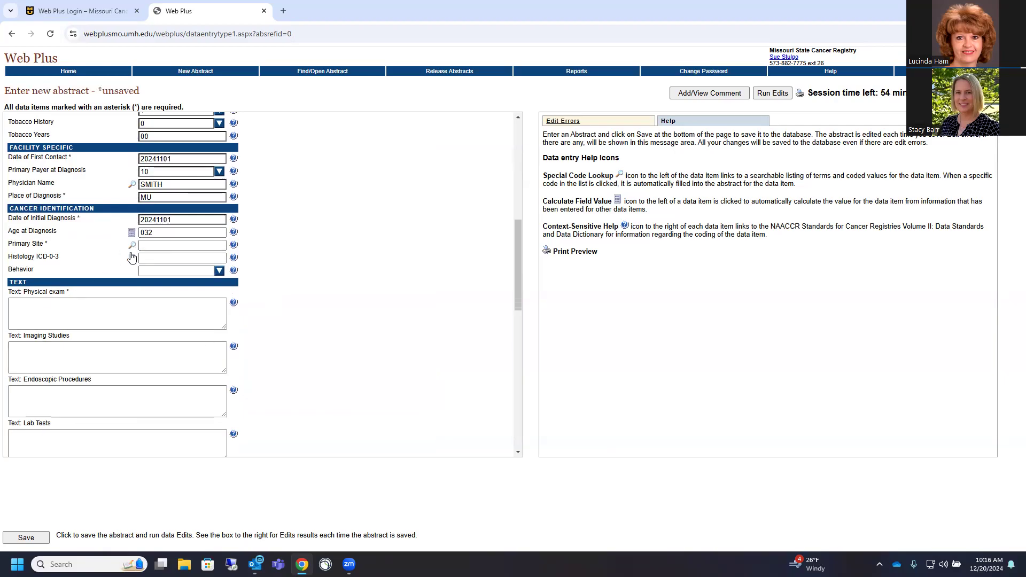
{"action": "left_click", "coordinate": [147, 246]}
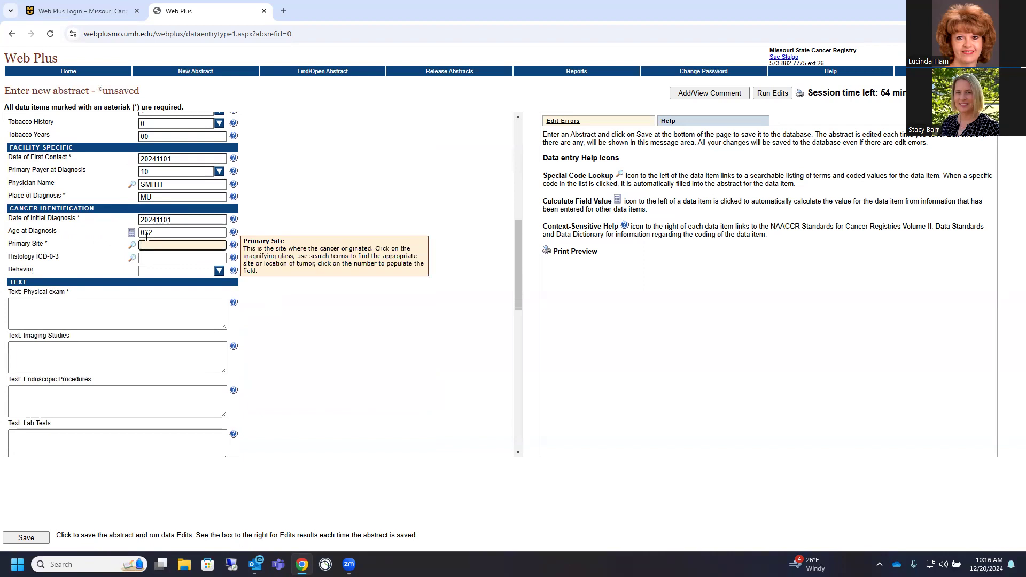
Search the primary site lookup for 'skin back' and pick C445
{"action": "left_click", "coordinate": [132, 245]}
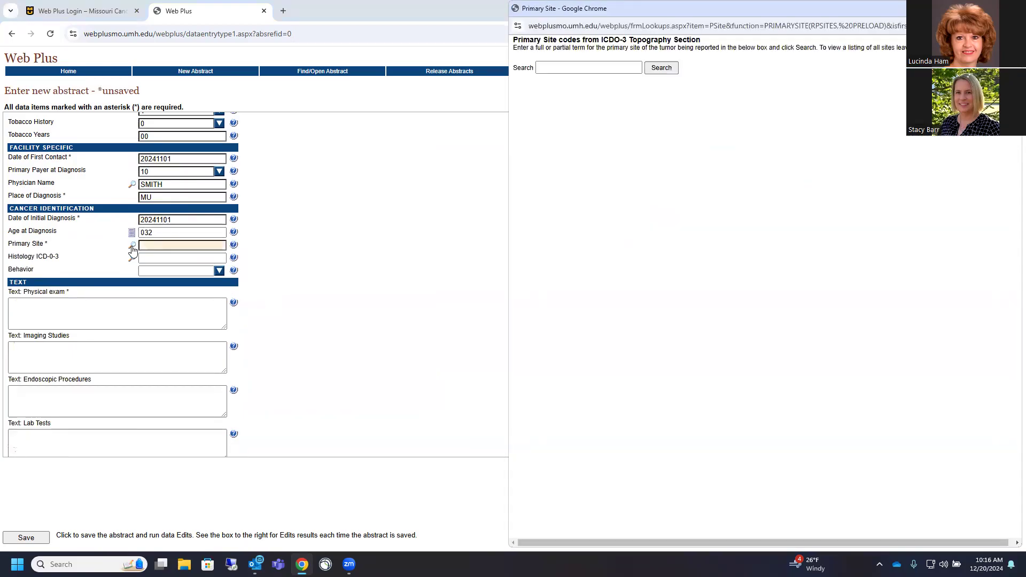
{"action": "left_click", "coordinate": [550, 69]}
{"action": "type", "text": "melanoma"}
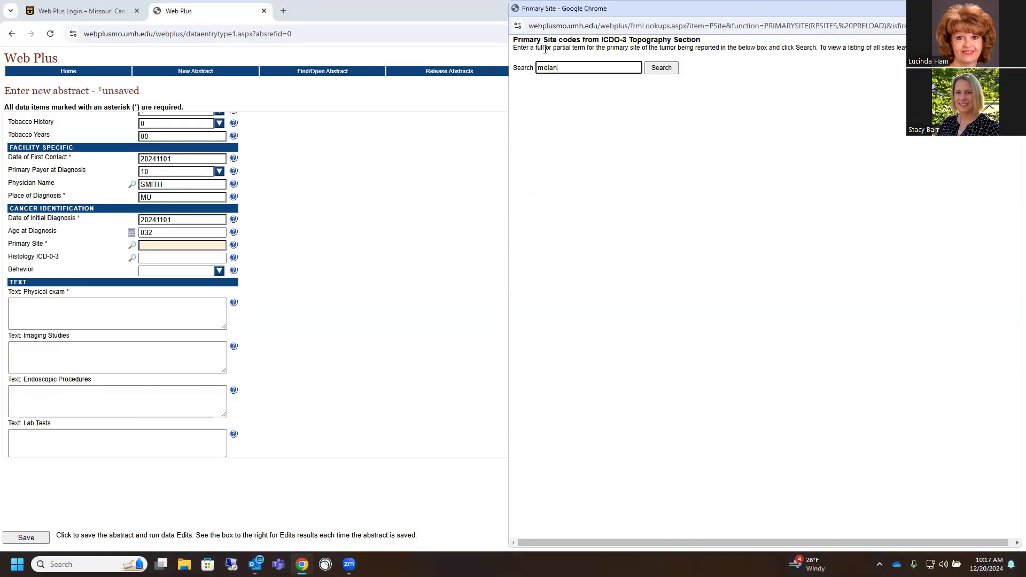
{"action": "key", "text": "Return"}
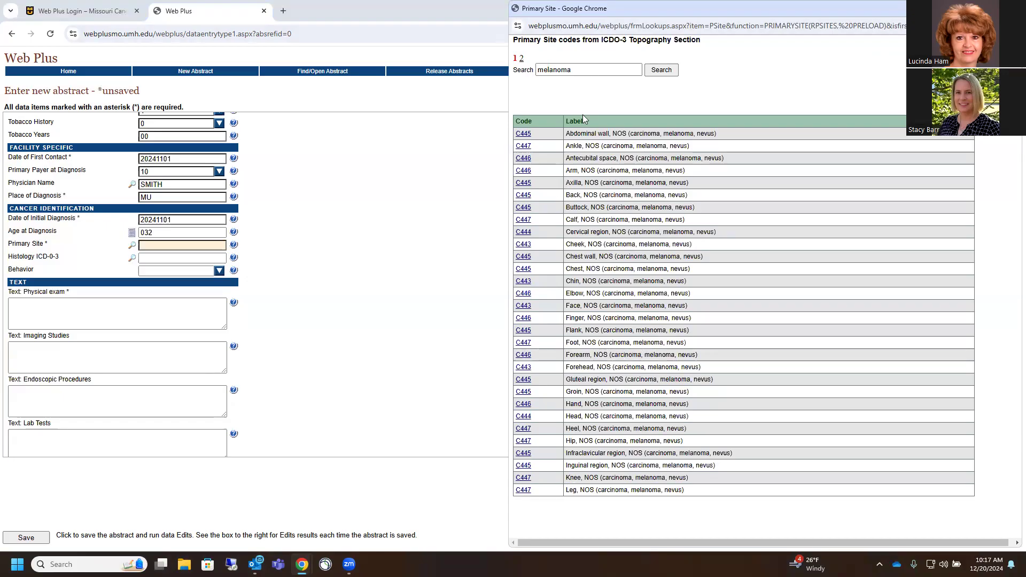
{"action": "left_click_drag", "start_coordinate": [583, 70], "coordinate": [511, 73]}
{"action": "type", "text": "skin"}
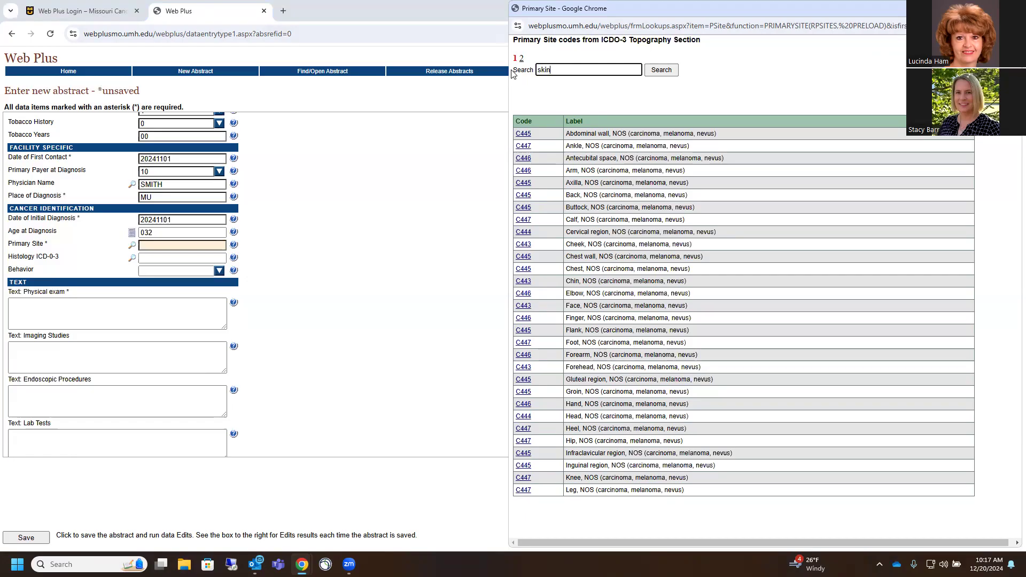
{"action": "key", "text": "Return"}
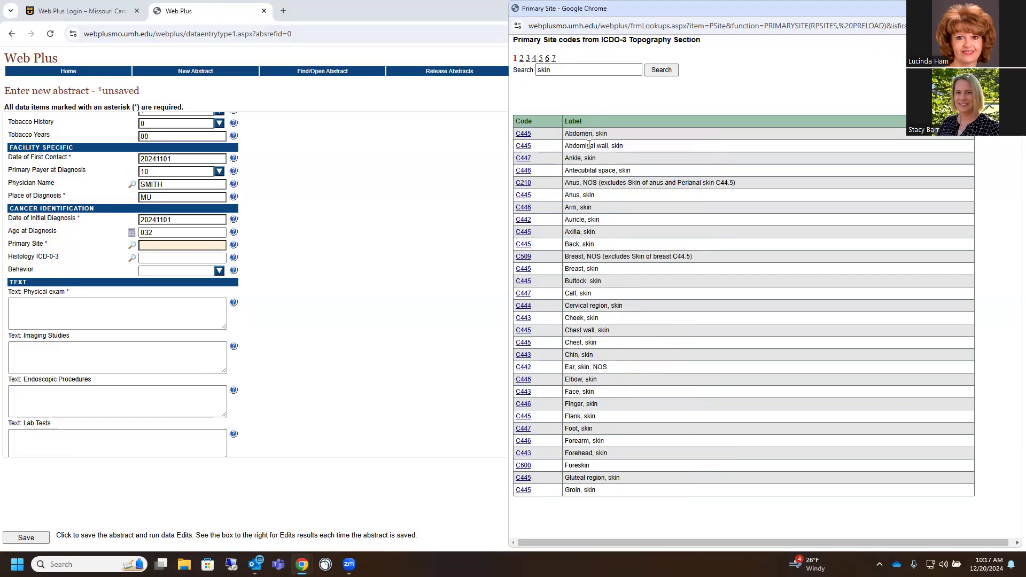
{"action": "left_click", "coordinate": [556, 70]}
{"action": "type", "text": "back"}
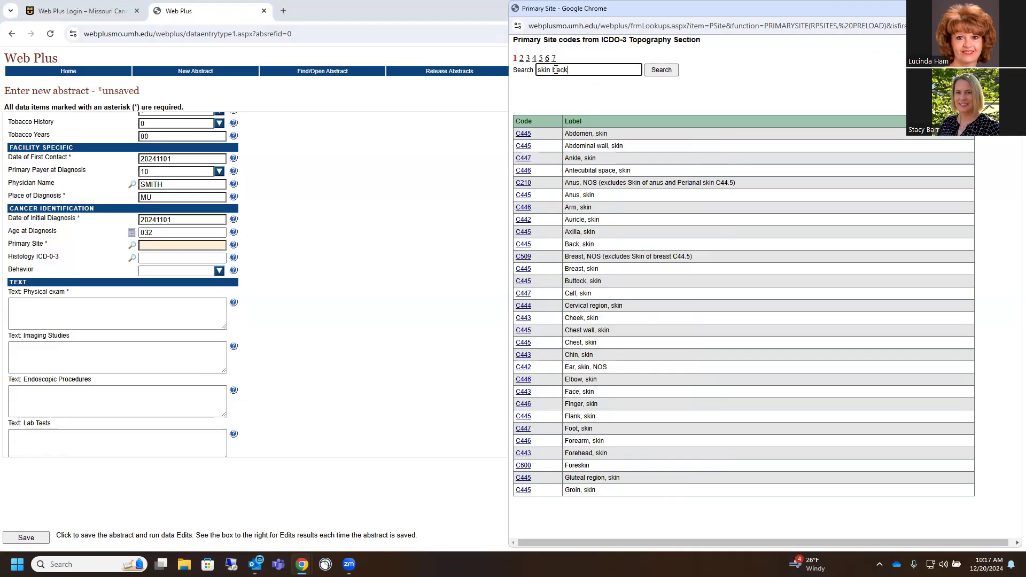
{"action": "key", "text": "Return"}
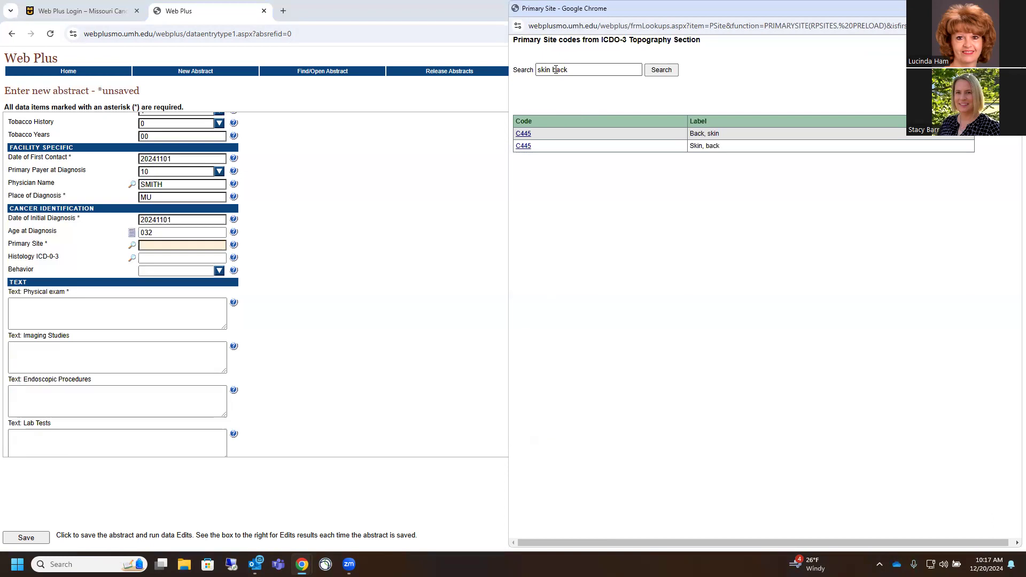
{"action": "left_click", "coordinate": [525, 137]}
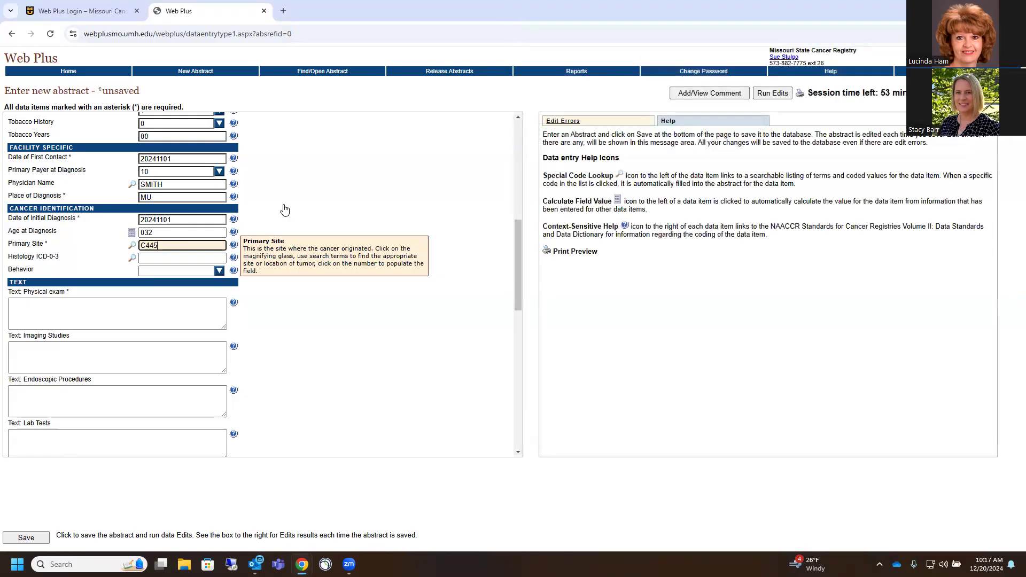
{"action": "left_click", "coordinate": [132, 259]}
Search histology codes for 'melanoma super' and pick 8743 superficial spreading melanoma
{"action": "left_click", "coordinate": [550, 122]}
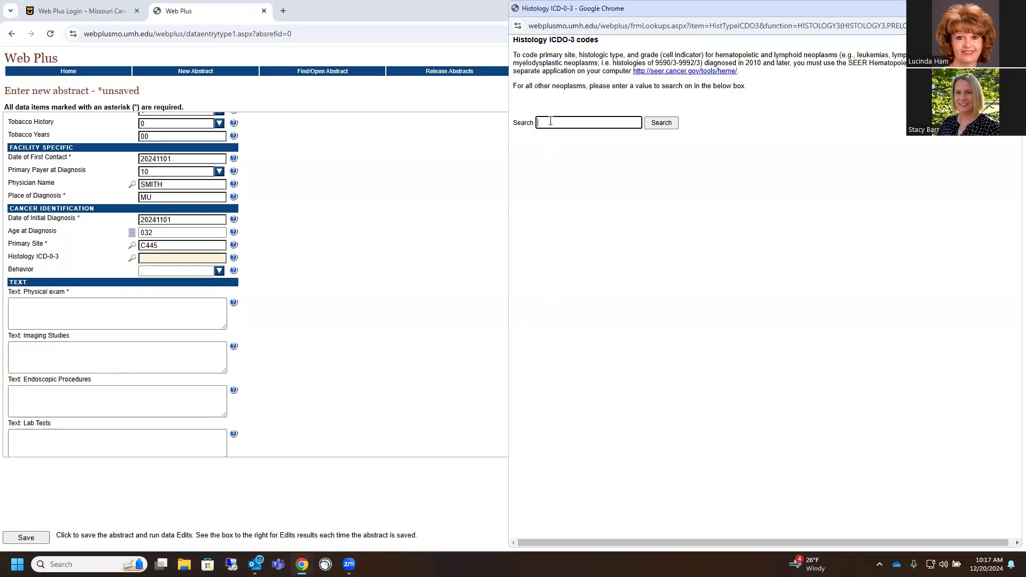
{"action": "type", "text": "melanoma"}
{"action": "key", "text": "Return"}
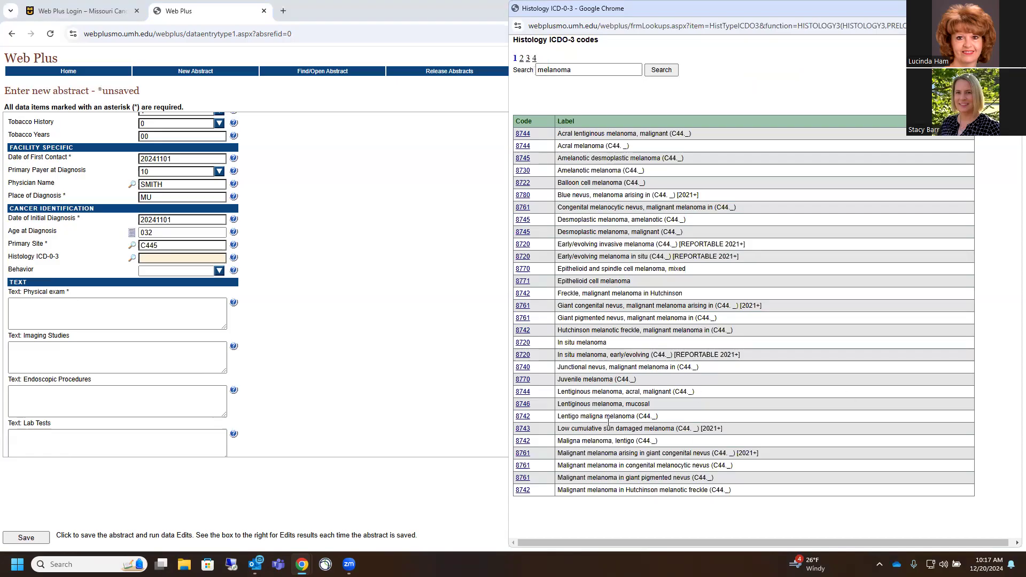
{"action": "left_click", "coordinate": [610, 73]}
{"action": "type", "text": "super"}
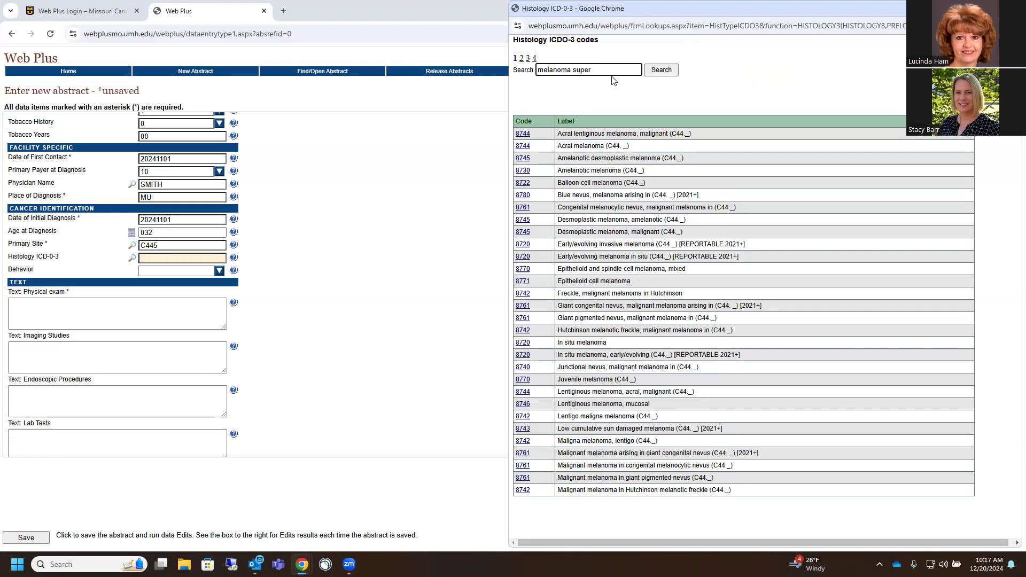
{"action": "key", "text": "Return"}
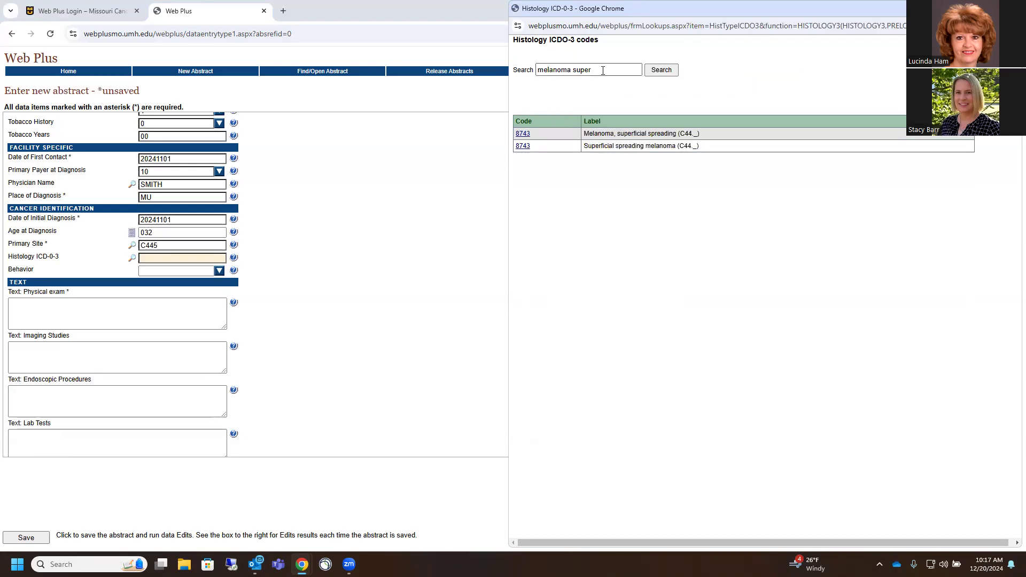
{"action": "left_click", "coordinate": [523, 135]}
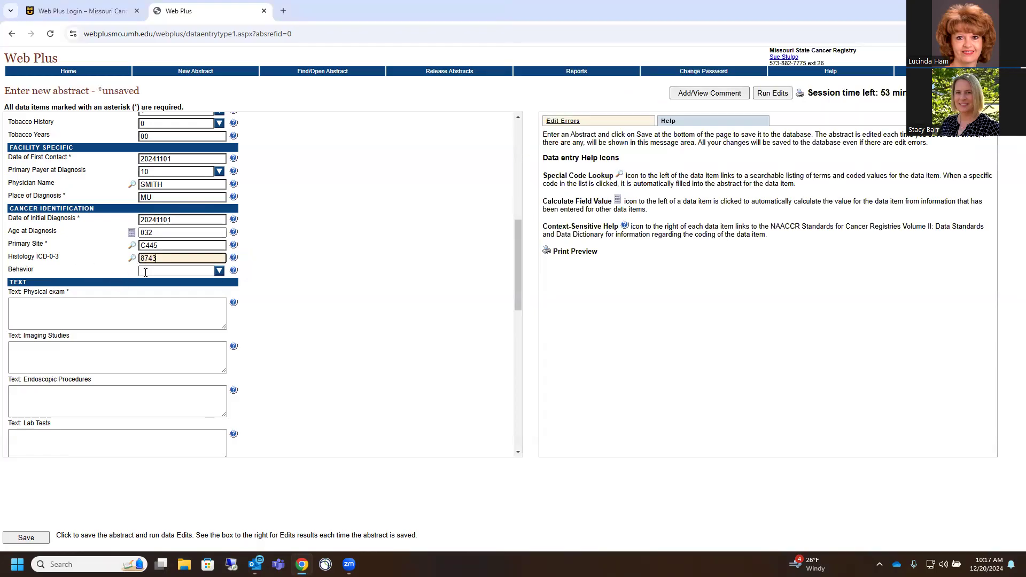
Code Behavior as 3, malignant primary site
{"action": "left_click", "coordinate": [219, 271]}
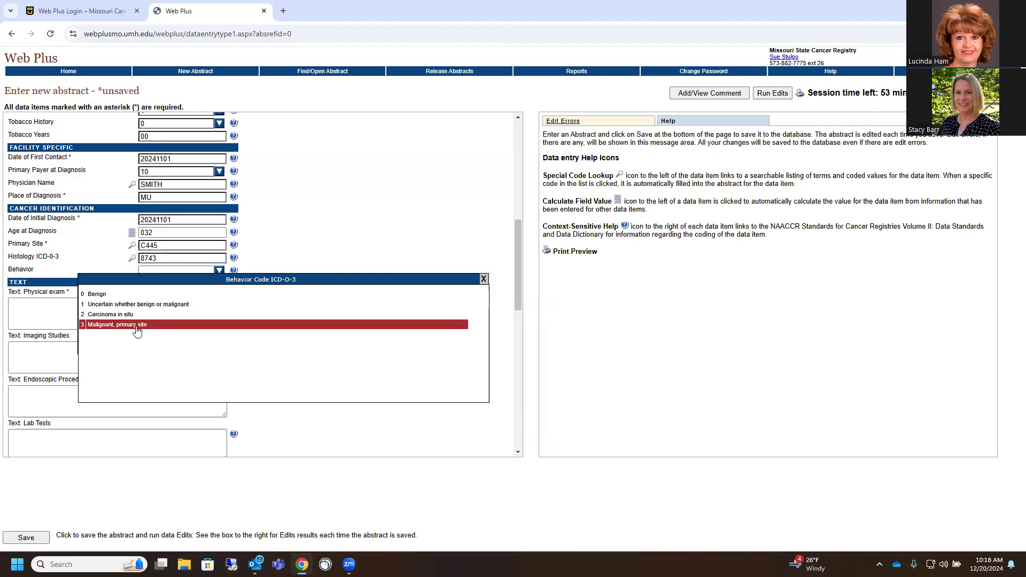
{"action": "left_click", "coordinate": [110, 327]}
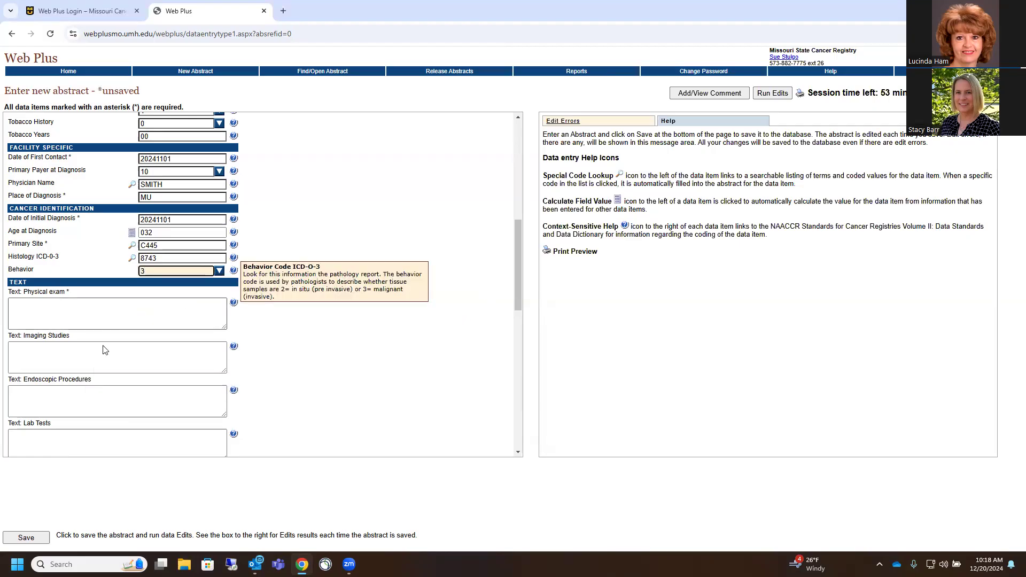
{"action": "left_click", "coordinate": [27, 316]}
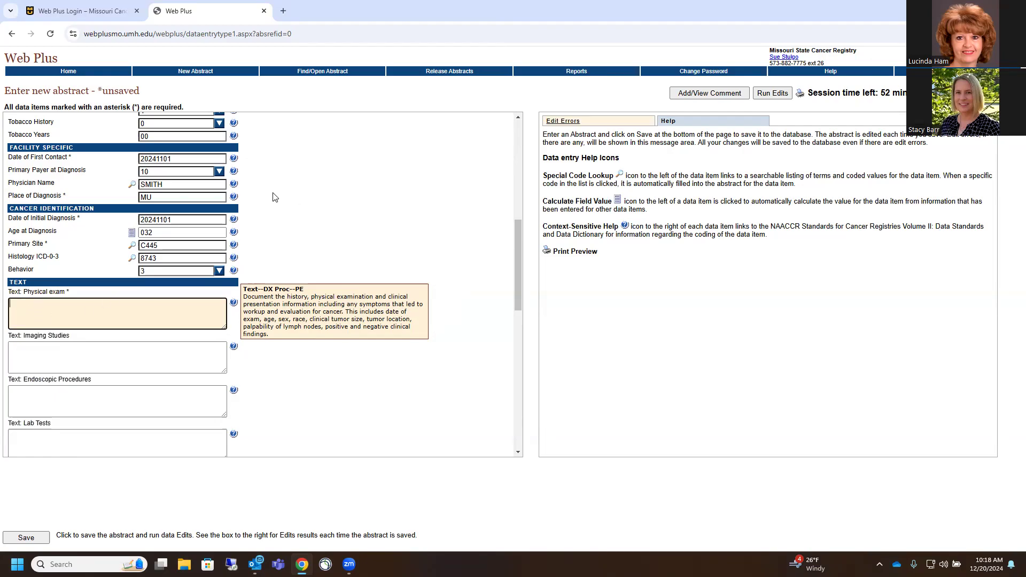
{"action": "scroll", "coordinate": [258, 232], "scroll_direction": "up", "scroll_amount": 3}
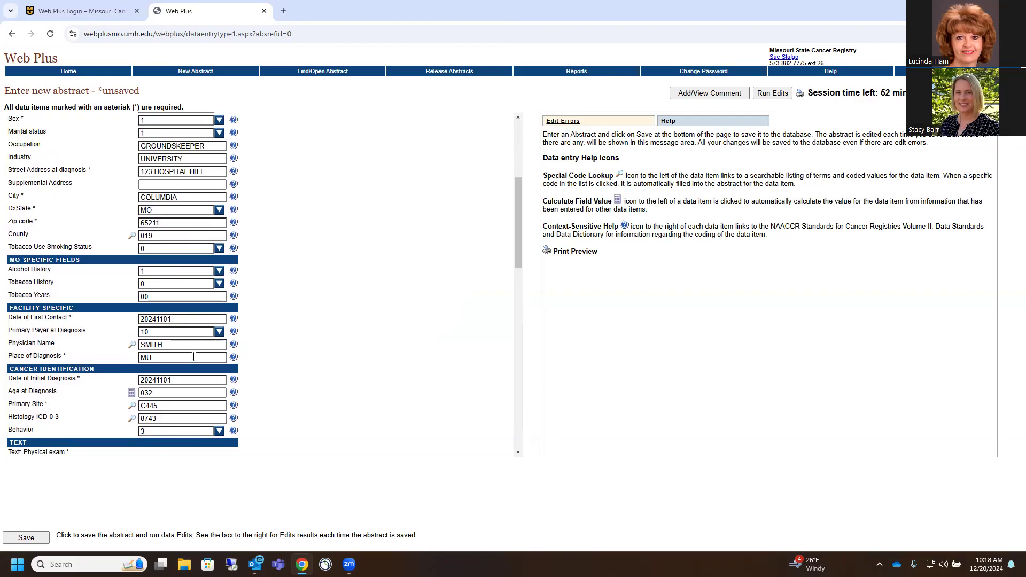
Type the physical exam note '32 YOWM presented on 11/1/24 with 1 cm right back lesion, bleeding and growing'
{"action": "scroll", "coordinate": [261, 323], "scroll_direction": "down", "scroll_amount": 5}
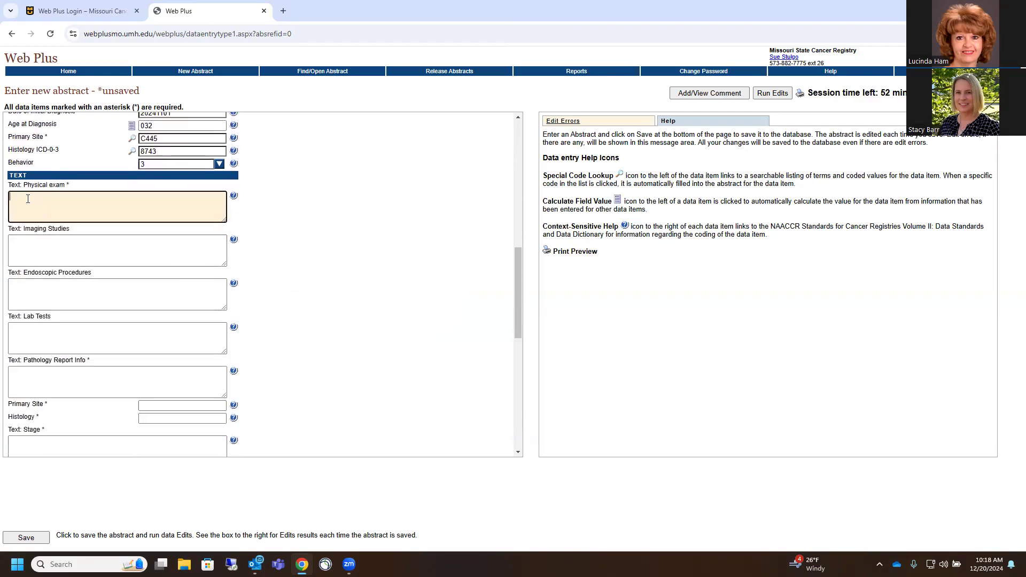
{"action": "type", "text": "2 YOWM presented on 11/1/24 with 1 cm lesion of his right back"}
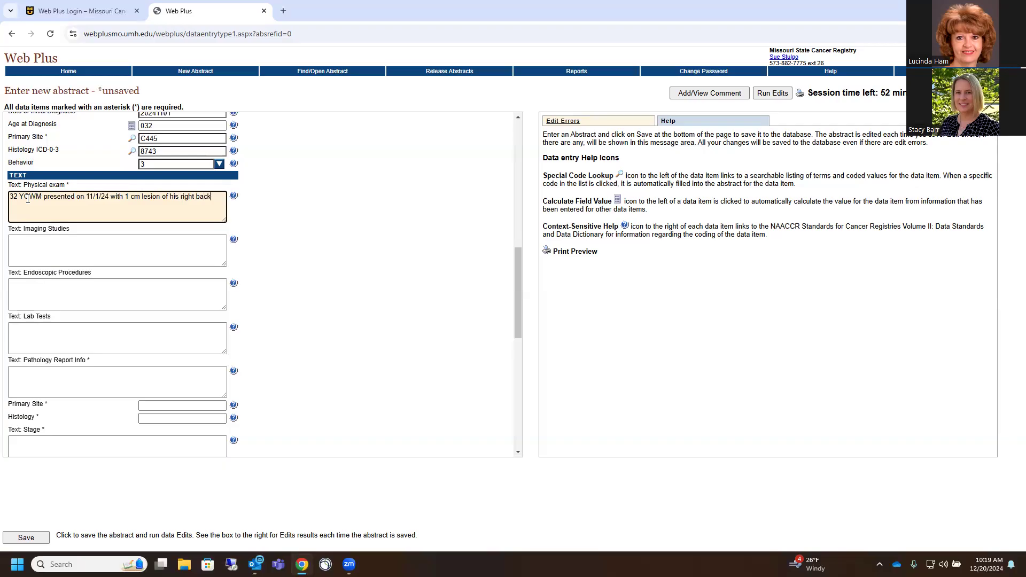
{"action": "type", "text": ", now bee"}
{"action": "key", "text": "BackSpace"}
{"action": "key", "text": "BackSpace"}
{"action": "type", "text": "leeing"}
{"action": "key", "text": "BackSpace"}
{"action": "key", "text": "BackSpace"}
{"action": "key", "text": "BackSpace"}
{"action": "key", "text": "BackSpace"}
{"action": "type", "text": "ding and fogrowing in size."}
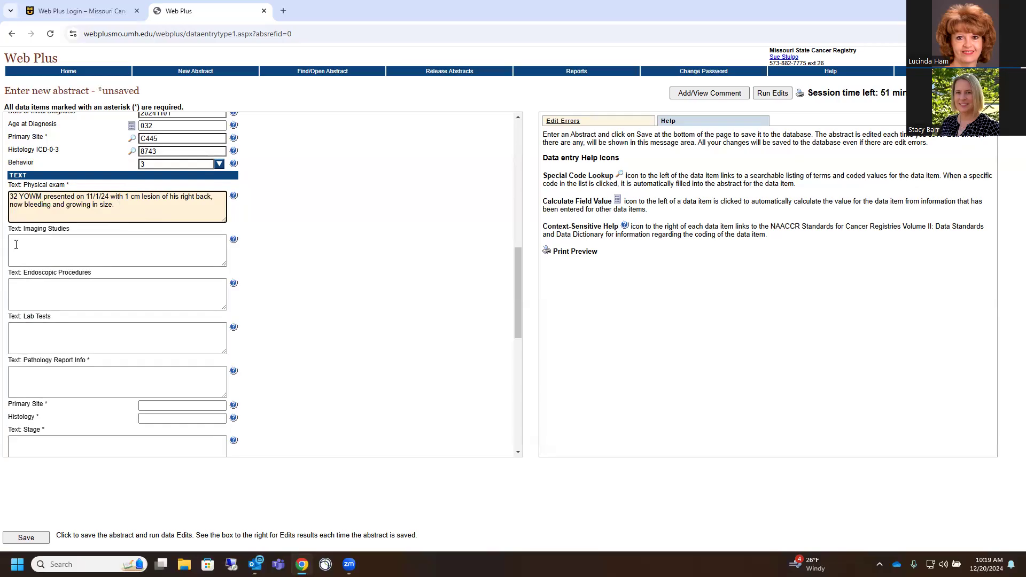
Type '11/5/2024 CT neg for metastatic disease' into the Imaging Studies text
{"action": "left_click", "coordinate": [18, 244]}
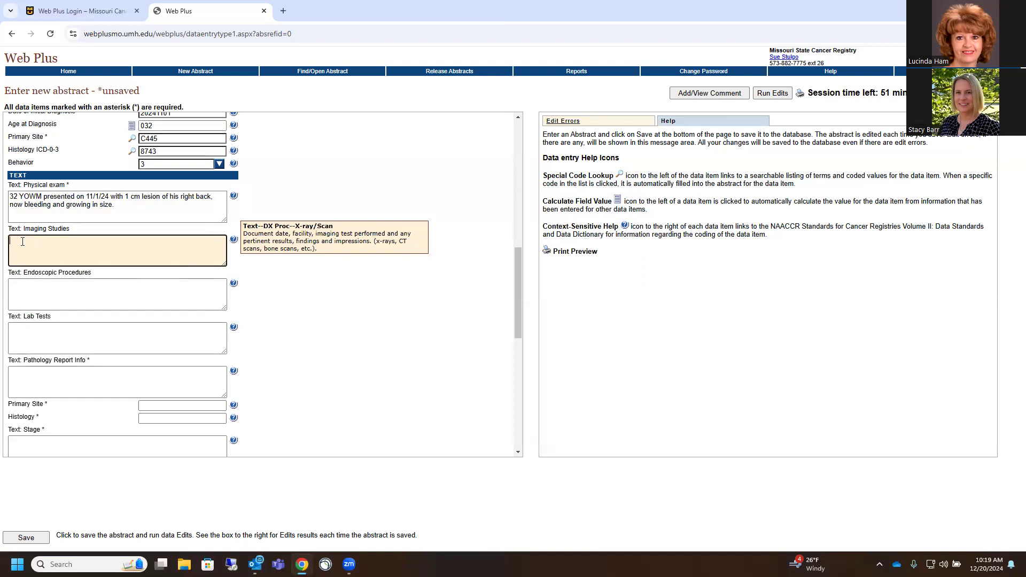
{"action": "type", "text": "11/5/2024"}
{"action": "type", "text": " CT"}
{"action": "type", "text": "ne"}
{"action": "type", "text": "g for meta"}
{"action": "type", "text": "ts"}
{"action": "type", "text": "static diseas"}
{"action": "type", "text": "e"}
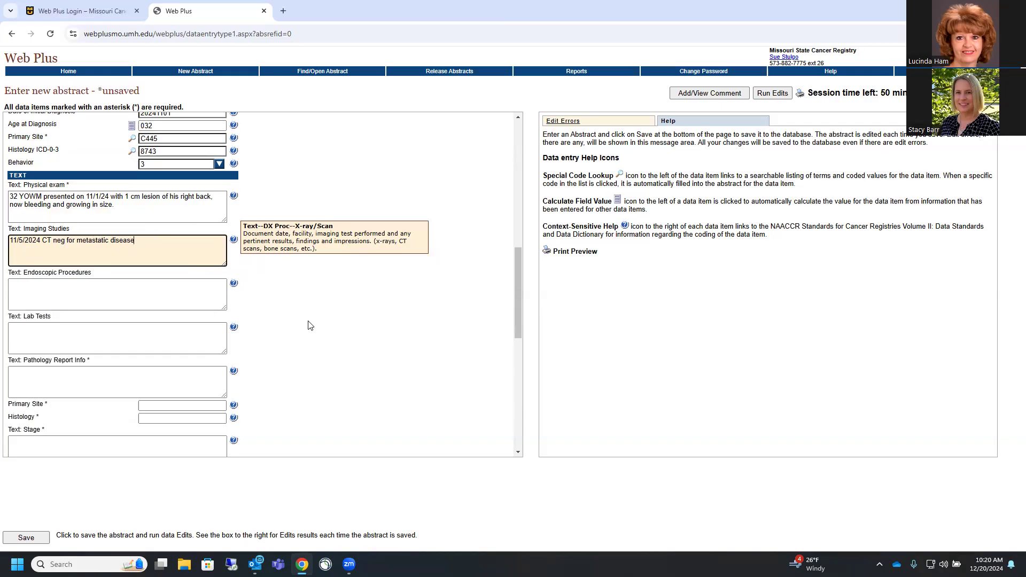
{"action": "left_click", "coordinate": [24, 289]}
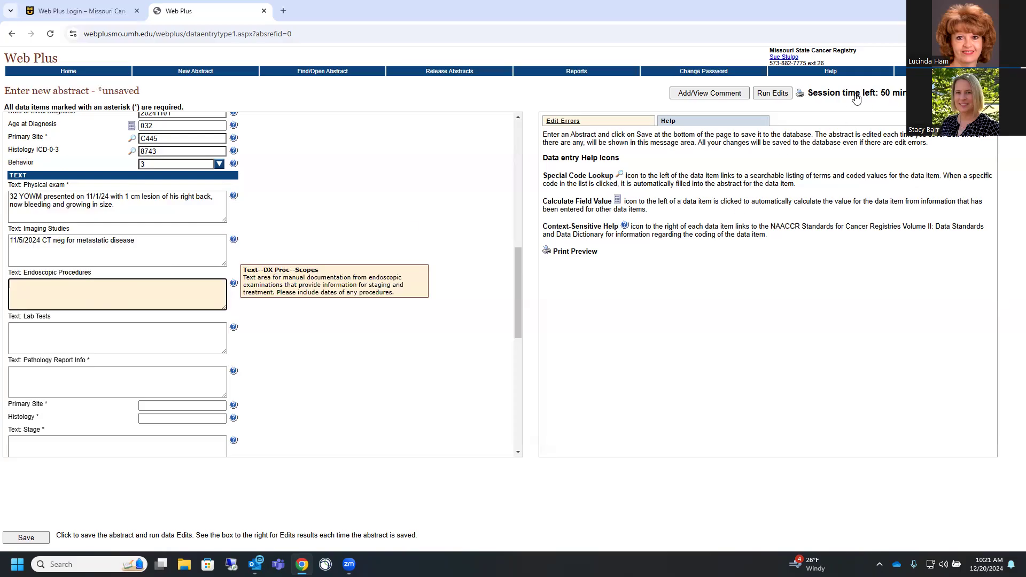
{"action": "mouse_move", "coordinate": [855, 74]}
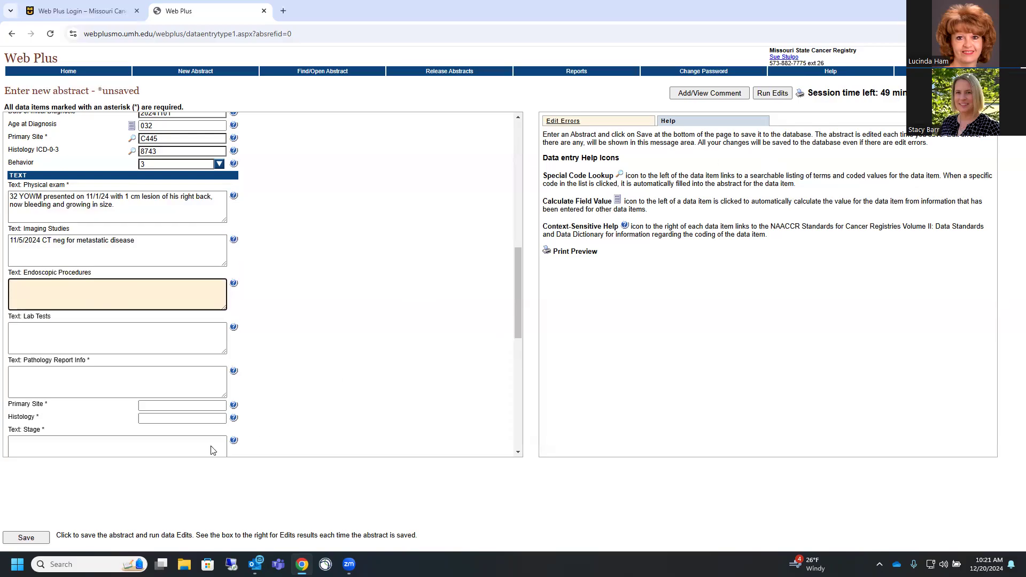
Save the abstract to run data edits, then start the Endoscopic Procedures text
{"action": "left_click", "coordinate": [26, 538]}
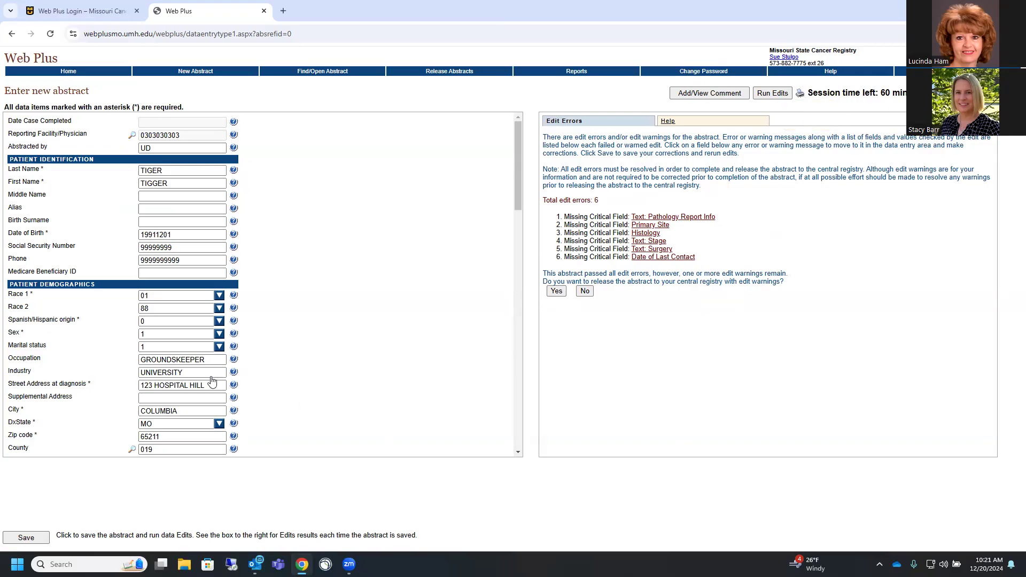
{"action": "scroll", "coordinate": [292, 343], "scroll_direction": "down", "scroll_amount": 4}
{"action": "scroll", "coordinate": [292, 344], "scroll_direction": "down", "scroll_amount": 6}
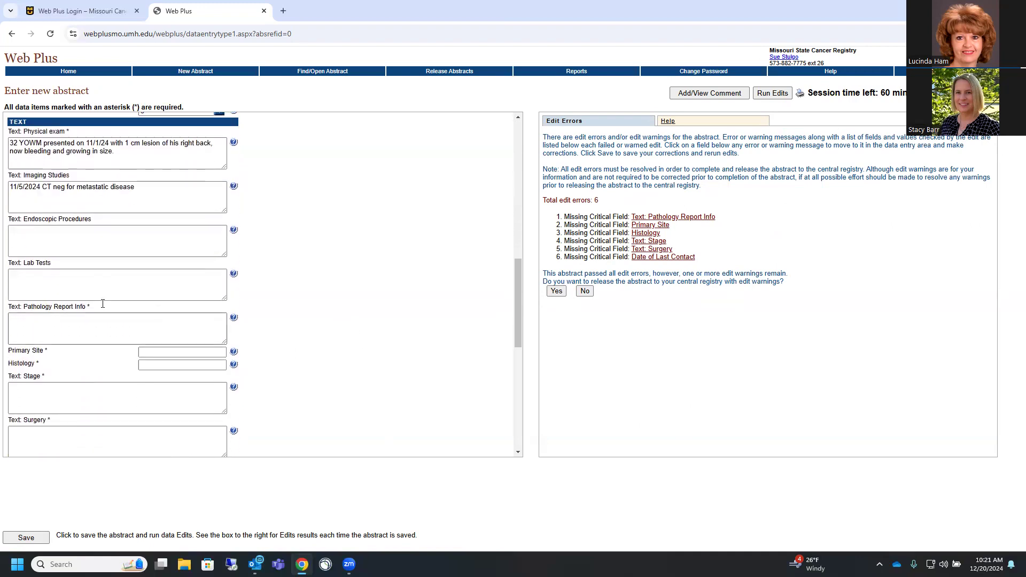
{"action": "left_click", "coordinate": [29, 231]}
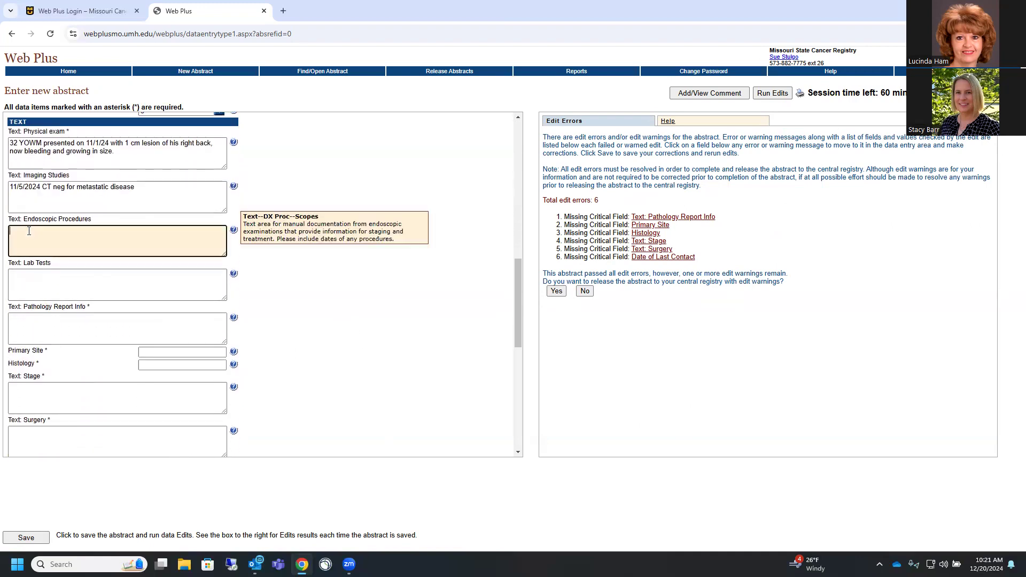
Finish the previous text with NA and note '11/1/24 LDH test not performed' under Lab Tests
{"action": "type", "text": "NA"}
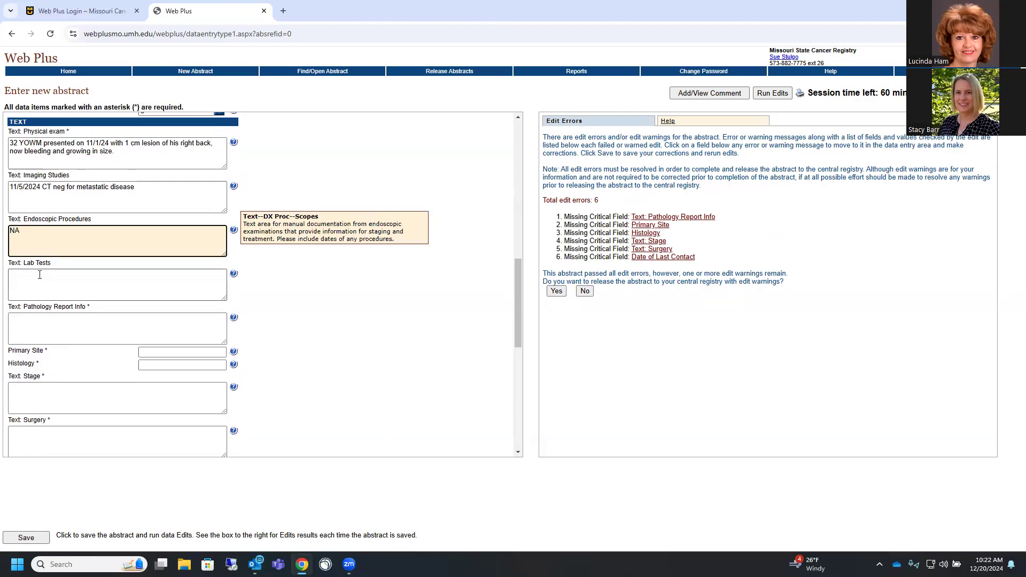
{"action": "left_click", "coordinate": [24, 276]}
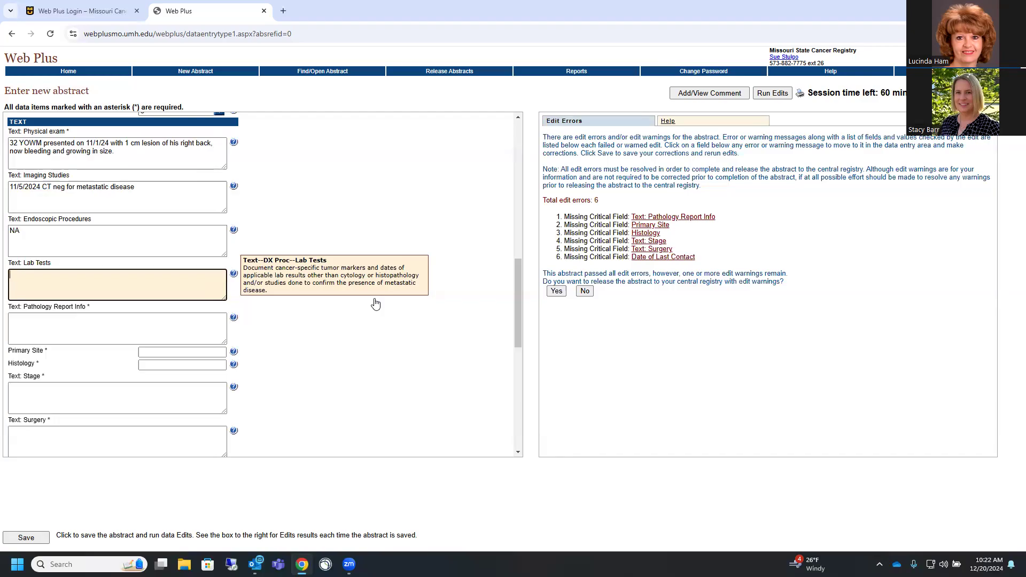
{"action": "type", "text": "11/1/24 LDH test not performed"}
Enter the 11/1/24 superficial spreading melanoma pathology summary: Breslow 0.5, mitoses, Clark level, LVI negative, margins clear
{"action": "left_click", "coordinate": [17, 320]}
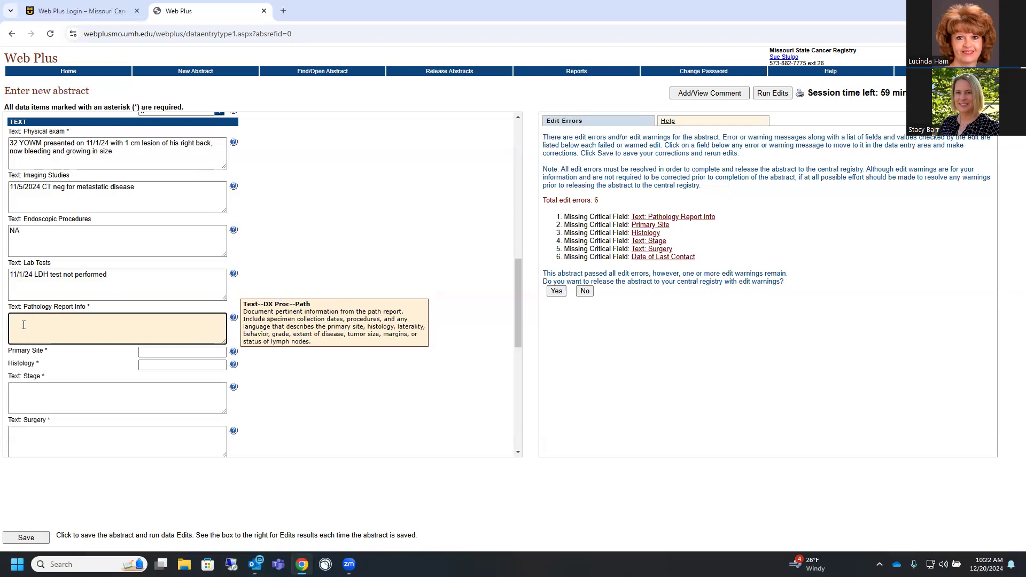
{"action": "type", "text": "11/1/24 1"}
{"action": "type", "text": "cm superfic"}
{"action": "type", "text": "ial spreading me"}
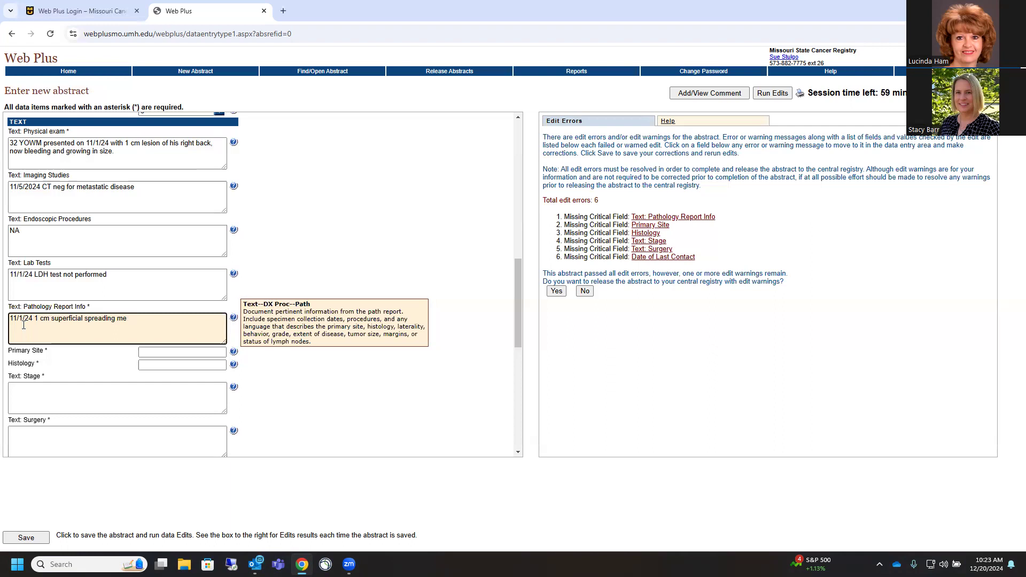
{"action": "type", "text": "lanome"}
{"action": "type", "text": "."}
{"action": "type", "text": " Breslow"}
{"action": "type", "text": " thick"}
{"action": "type", "text": "nes"}
{"action": "type", "text": "s 0"}
{"action": "type", "text": "mitosis"}
{"action": "type", "text": "es"}
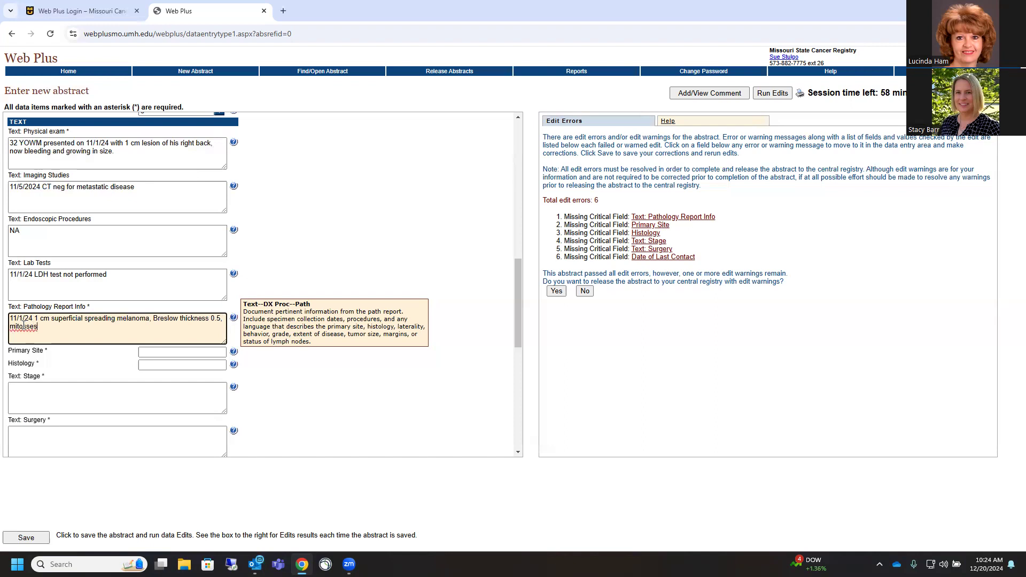
{"action": "key", "text": "BackSpace"}
{"action": "type", "text": "es"}
{"action": "type", "text": "Clark level"}
{"action": "type", "text": " or an"}
{"action": "type", "text": "atomic le"}
{"action": "type", "text": "t"}
{"action": "type", "text": "el, LVI"}
{"action": "type", "text": " negative"}
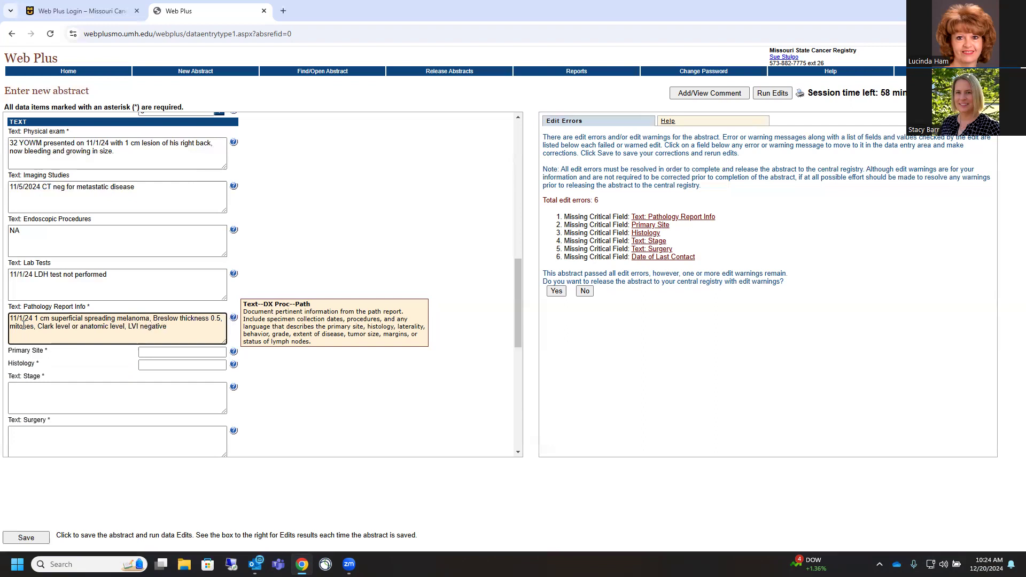
{"action": "type", "text": ". "}
{"action": "type", "text": "margins clear"}
{"action": "left_click", "coordinate": [319, 348]}
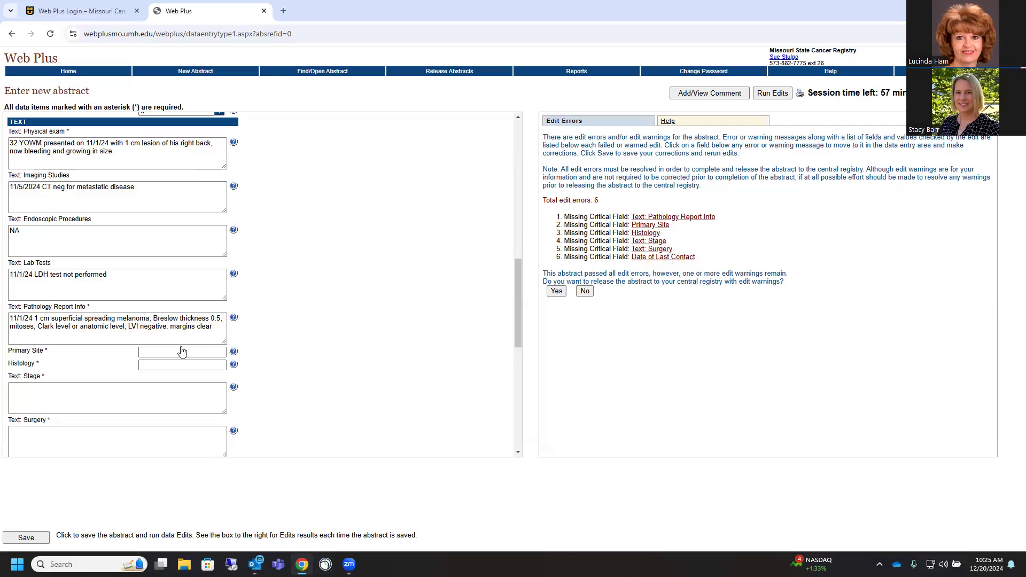
Enter 'Skin, r back' as Primary Site and 'Melanoma, superficial spreading' as Histology
{"action": "left_click", "coordinate": [144, 352]}
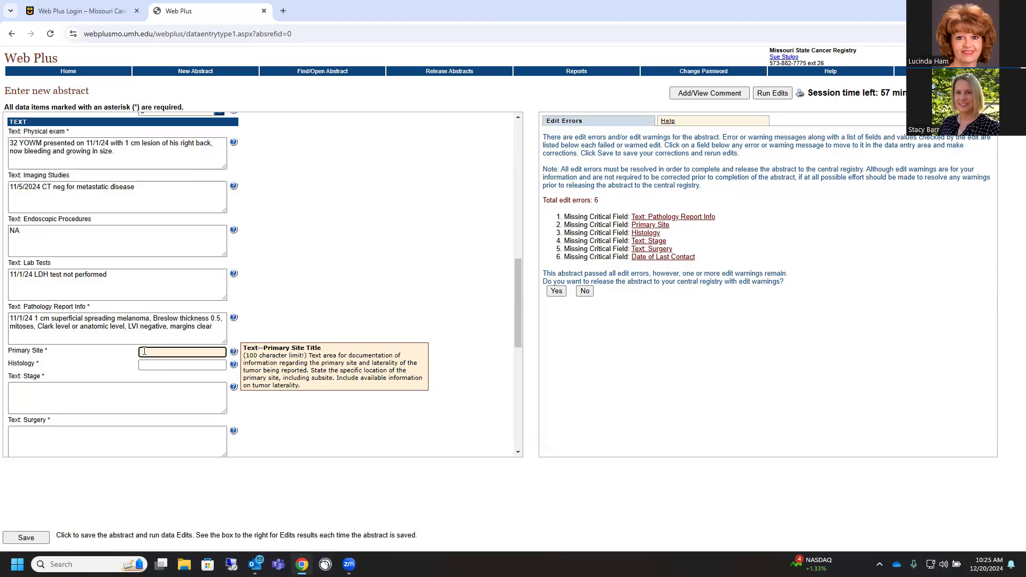
{"action": "type", "text": "Skin, r back"}
{"action": "left_click", "coordinate": [148, 367]}
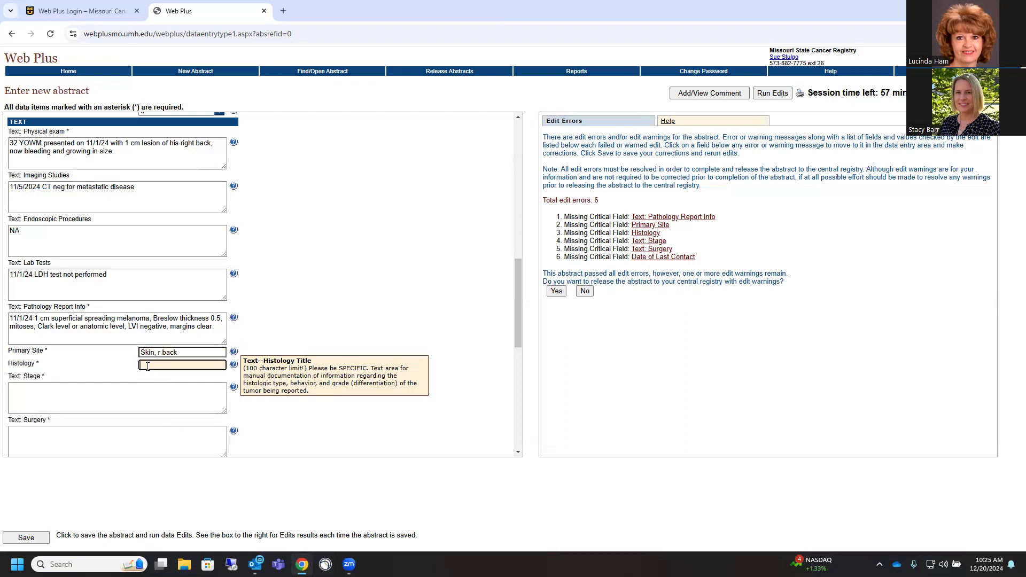
{"action": "type", "text": "Melanoma"}
{"action": "type", "text": ", superficial"}
{"action": "type", "text": " spreading"}
Type '11/1/24 pT1a, N0, M0 Stage 1' into the Stage text, fixing typos along the way
{"action": "left_click", "coordinate": [23, 391]}
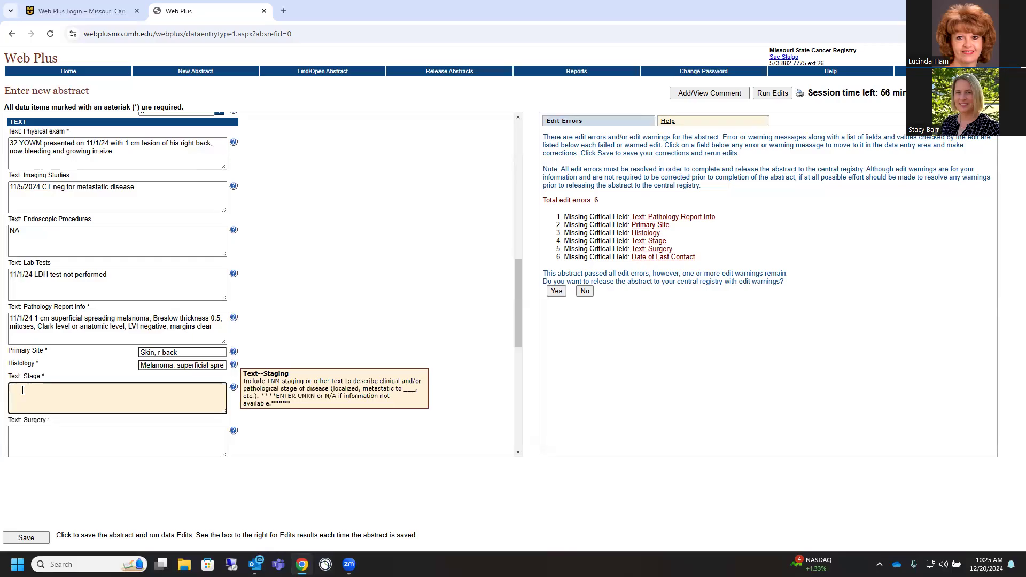
{"action": "type", "text": "11/"}
{"action": "key", "text": "BackSpace"}
{"action": "type", "text": "1/24 pt"}
{"action": "key", "text": "BackSpace"}
{"action": "type", "text": "T1a, N"}
{"action": "key", "text": "BackSpace"}
{"action": "type", "text": "0, M0"}
{"action": "type", "text": "Stage 1"}
{"action": "scroll", "coordinate": [418, 283], "scroll_direction": "down", "scroll_amount": 3}
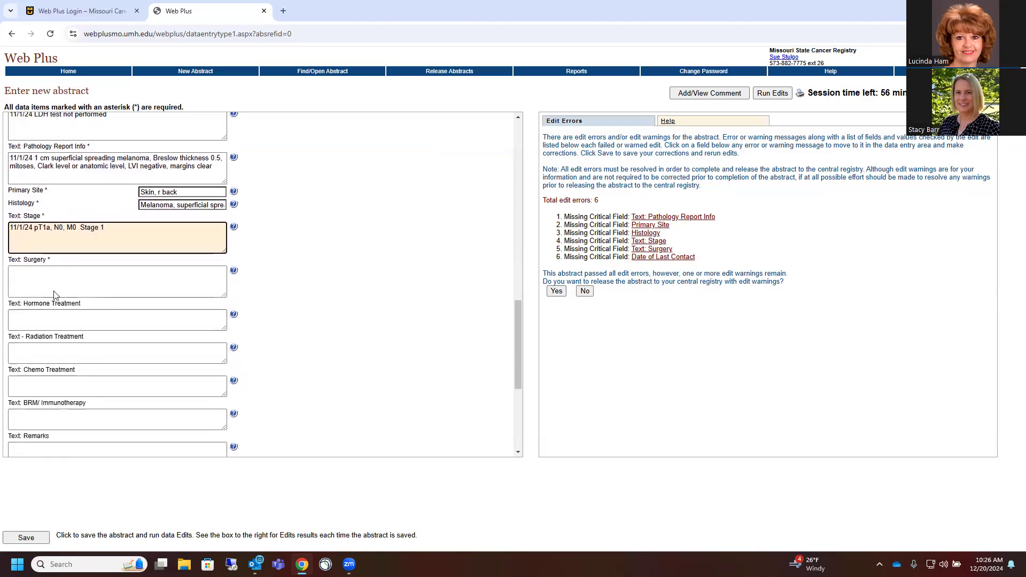
Enter '11/1/24 Wide excision r back lesion' as the Surgery text, correcting the misspelled 'excision'
{"action": "left_click", "coordinate": [26, 269]}
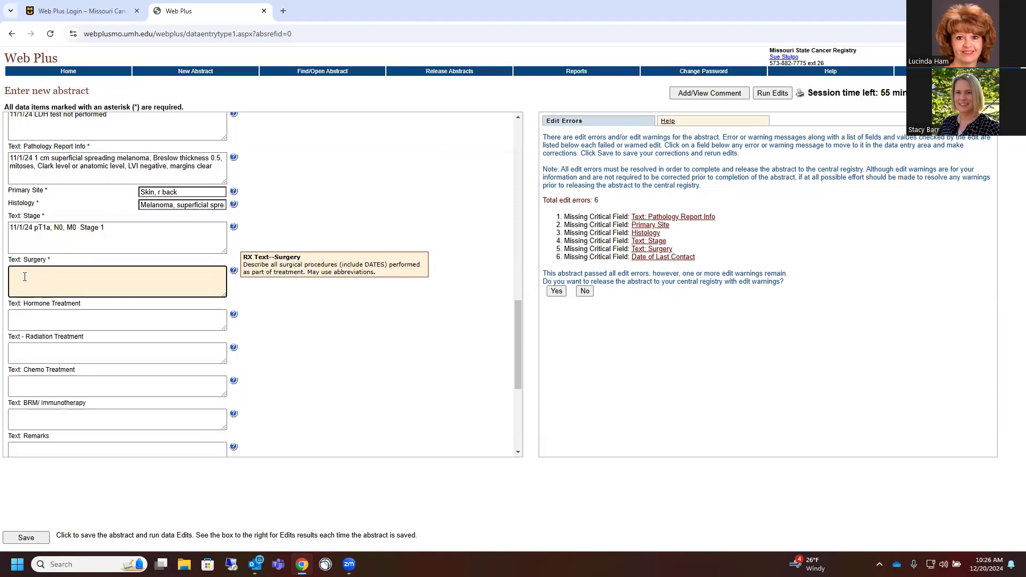
{"action": "type", "text": "1/1/24  Wide excision"}
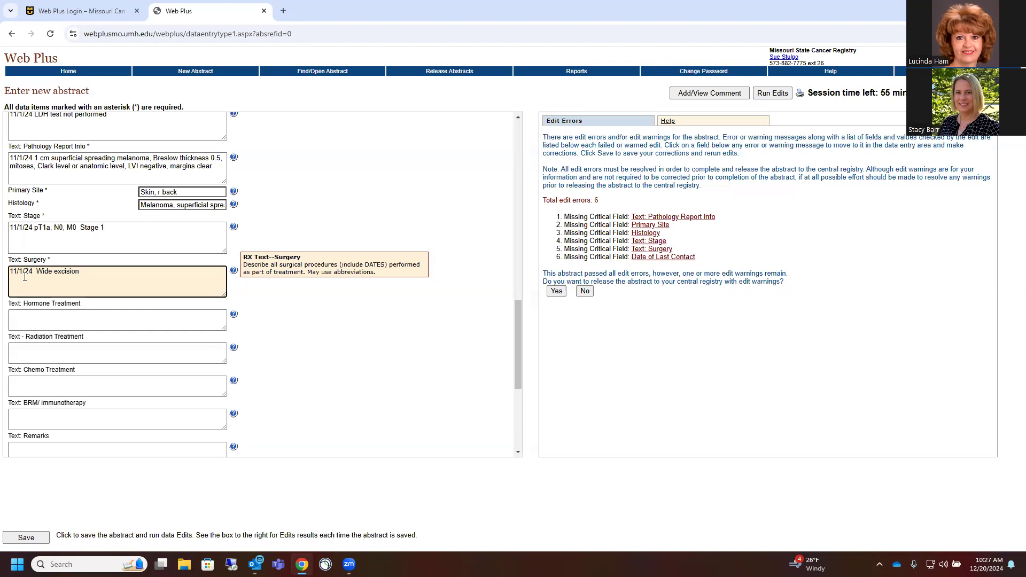
{"action": "type", "text": "r back lesion"}
Enter NA for the Hormone, Radiation, Chemo and BRM/Immunotherapy treatment texts
{"action": "left_click", "coordinate": [20, 321]}
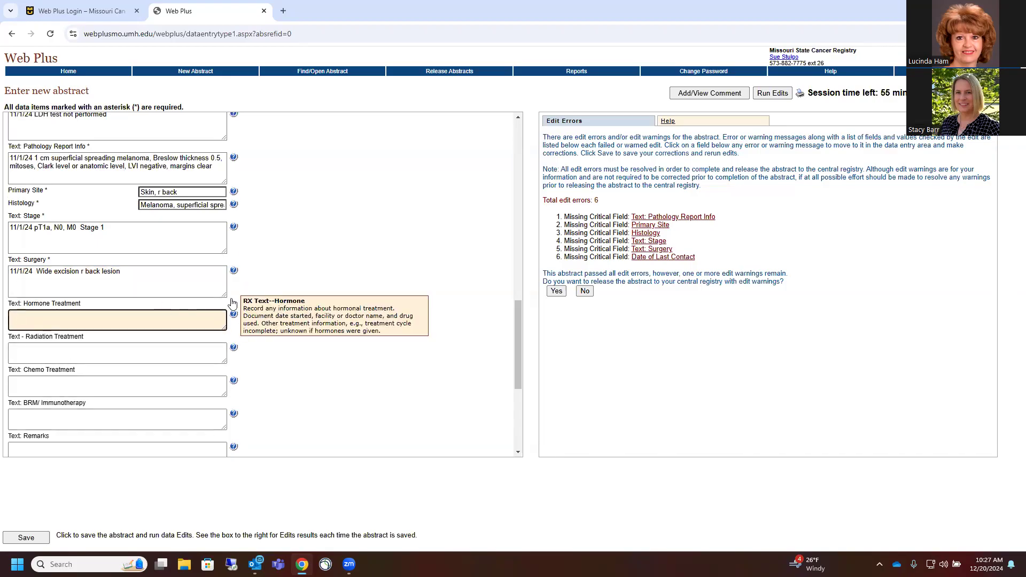
{"action": "scroll", "coordinate": [294, 248], "scroll_direction": "down", "scroll_amount": 3}
{"action": "scroll", "coordinate": [321, 254], "scroll_direction": "up", "scroll_amount": 2}
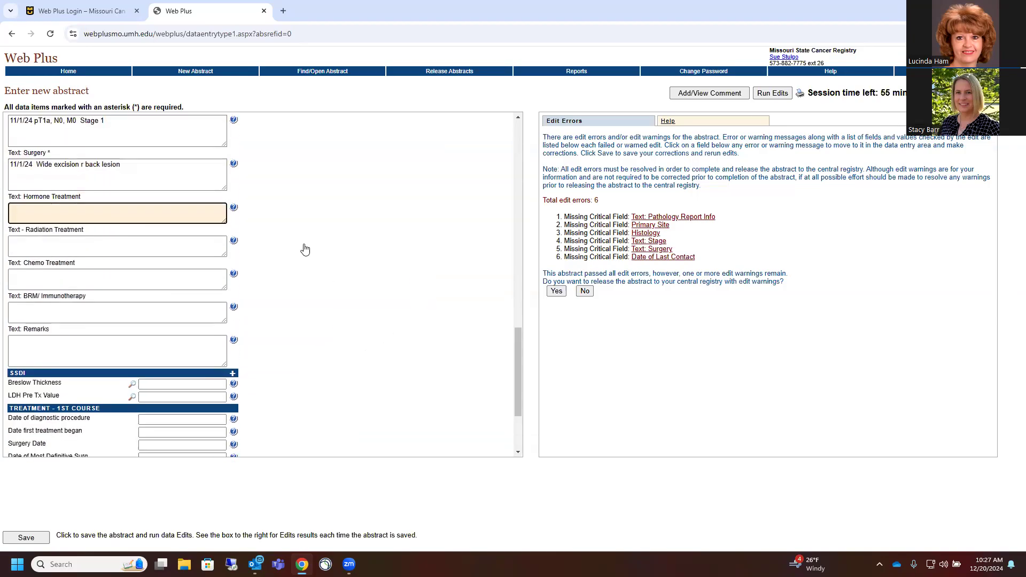
{"action": "type", "text": "NA"}
{"action": "left_click", "coordinate": [21, 241]}
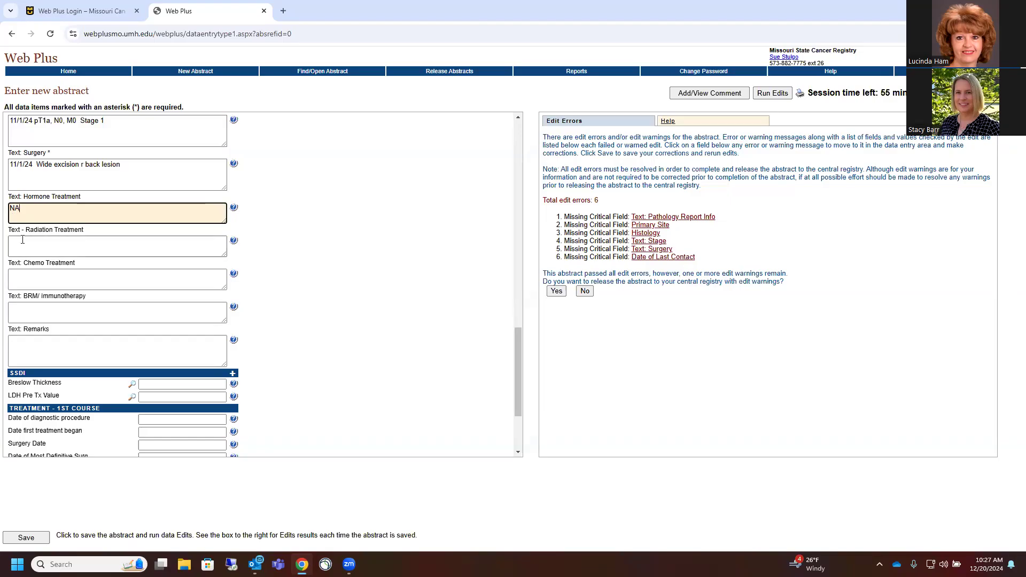
{"action": "type", "text": "NA"}
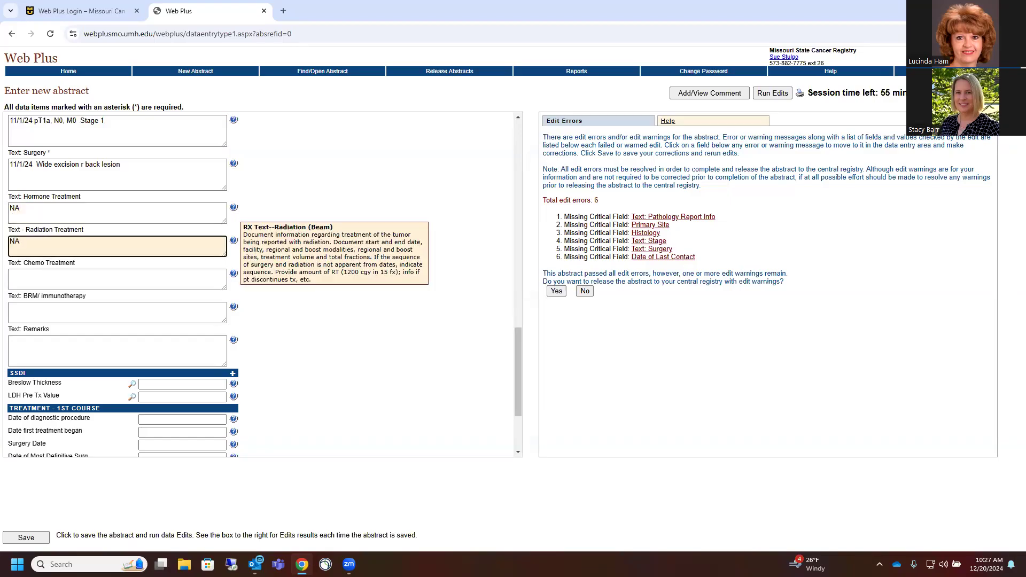
{"action": "left_click", "coordinate": [28, 277]}
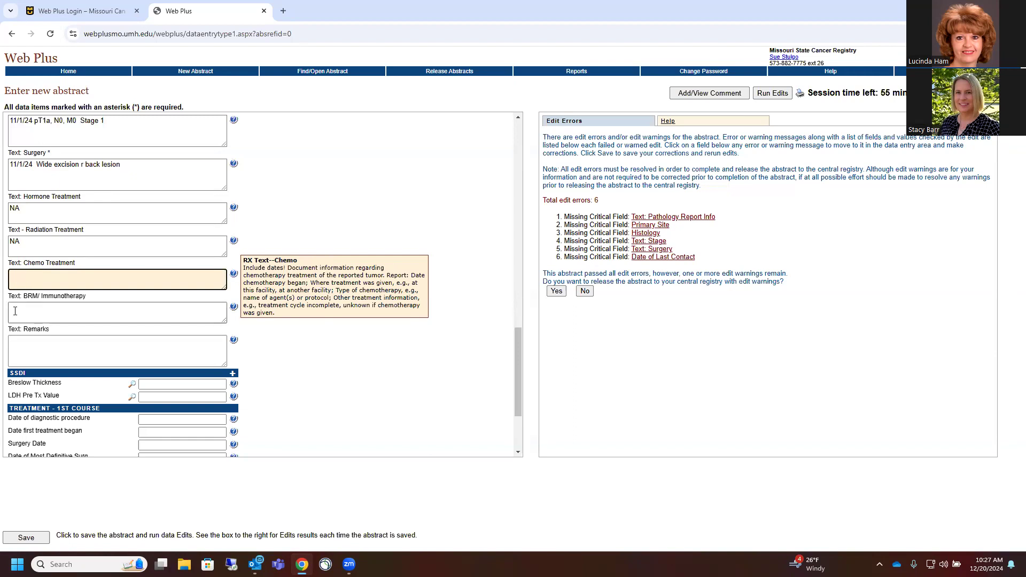
{"action": "type", "text": "NA"}
{"action": "left_click", "coordinate": [18, 306]}
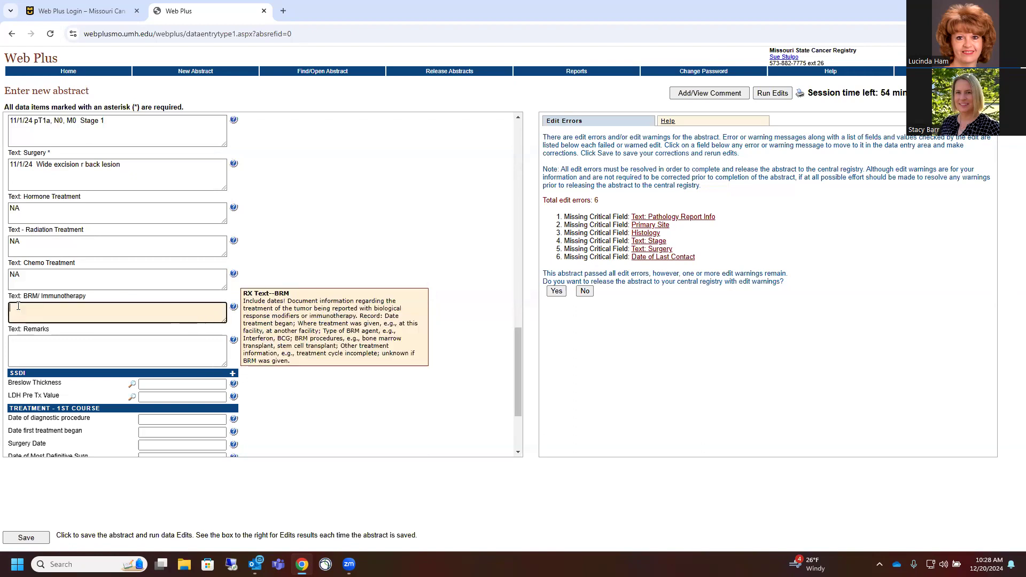
{"action": "type", "text": "NA"}
Write 'Patients mother hx of breast ca' in the Remarks text
{"action": "left_click", "coordinate": [17, 344]}
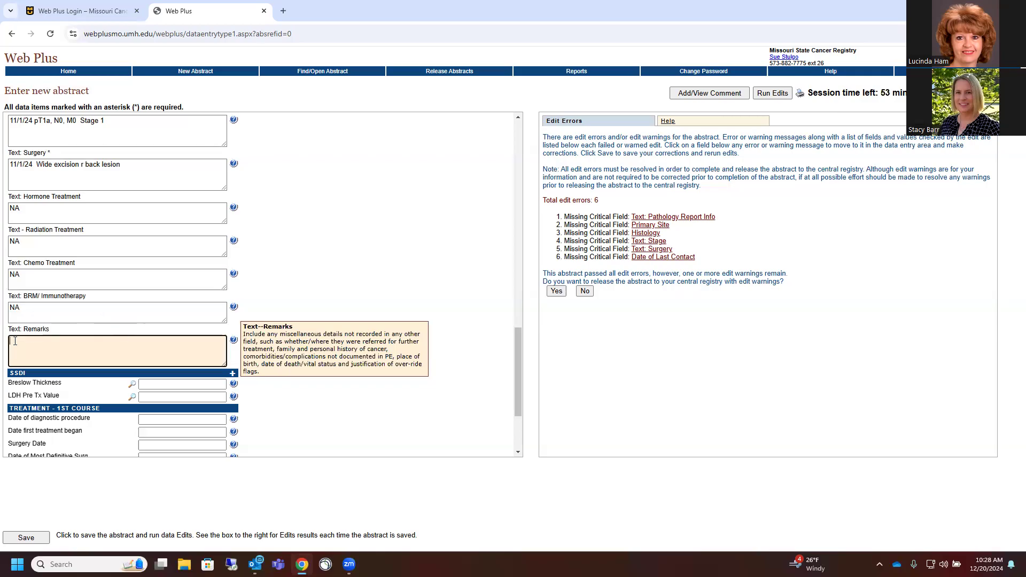
{"action": "type", "text": "ients mother hx of breast ca"}
{"action": "scroll", "coordinate": [417, 297], "scroll_direction": "down", "scroll_amount": 3}
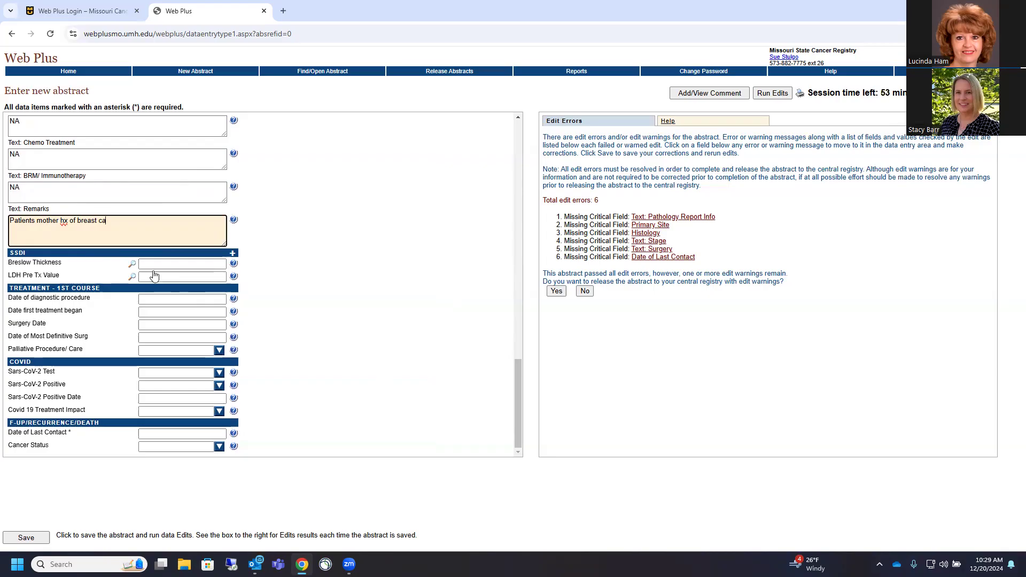
Enter Breslow Thickness 0.5, code LDH Pre Tx Value XXXXX.8, and expand the SSDI item list
{"action": "left_click", "coordinate": [132, 264]}
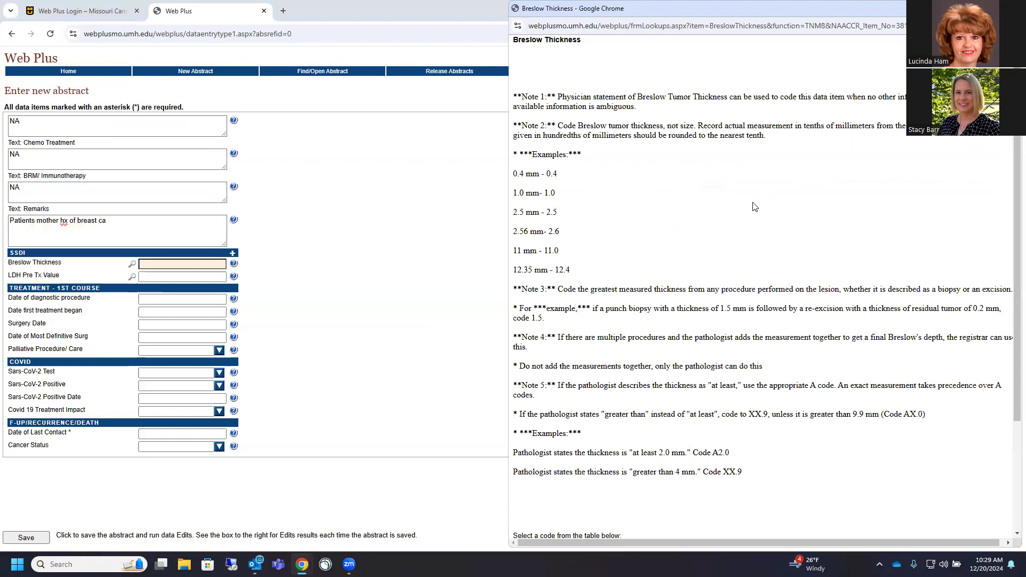
{"action": "scroll", "coordinate": [774, 214], "scroll_direction": "down", "scroll_amount": 3}
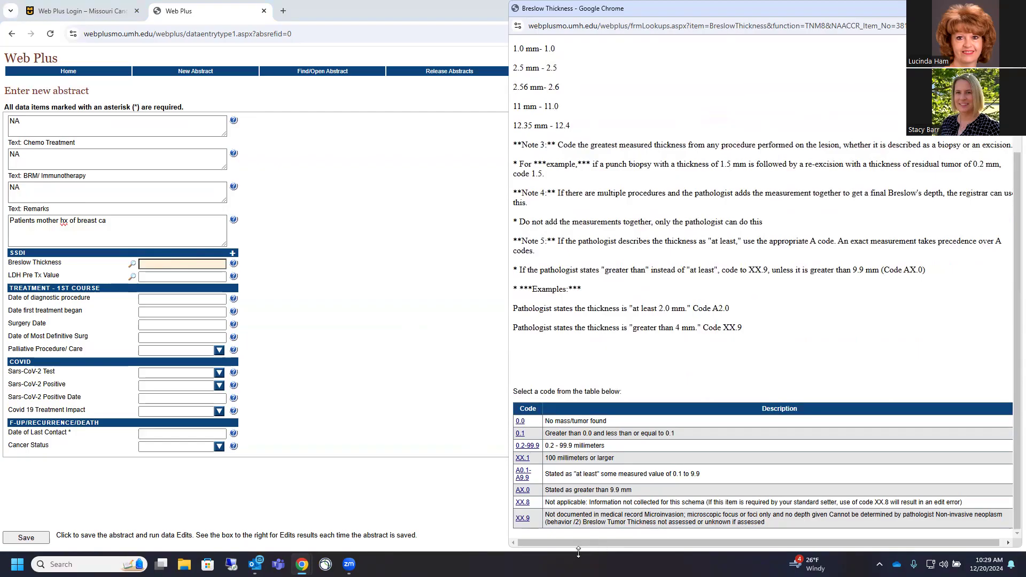
{"action": "left_click", "coordinate": [142, 262]}
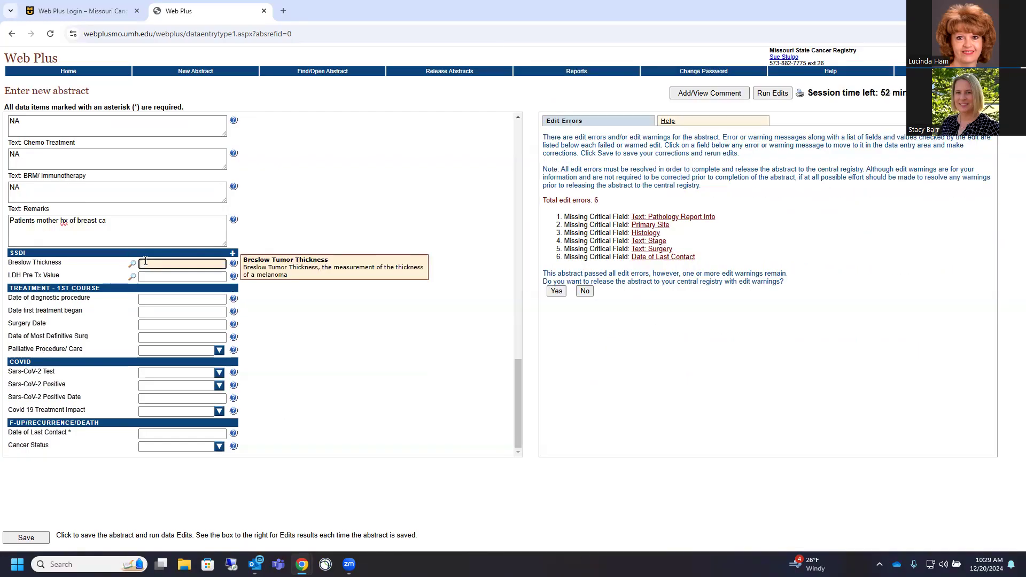
{"action": "type", "text": "0.5"}
{"action": "left_click", "coordinate": [132, 277]}
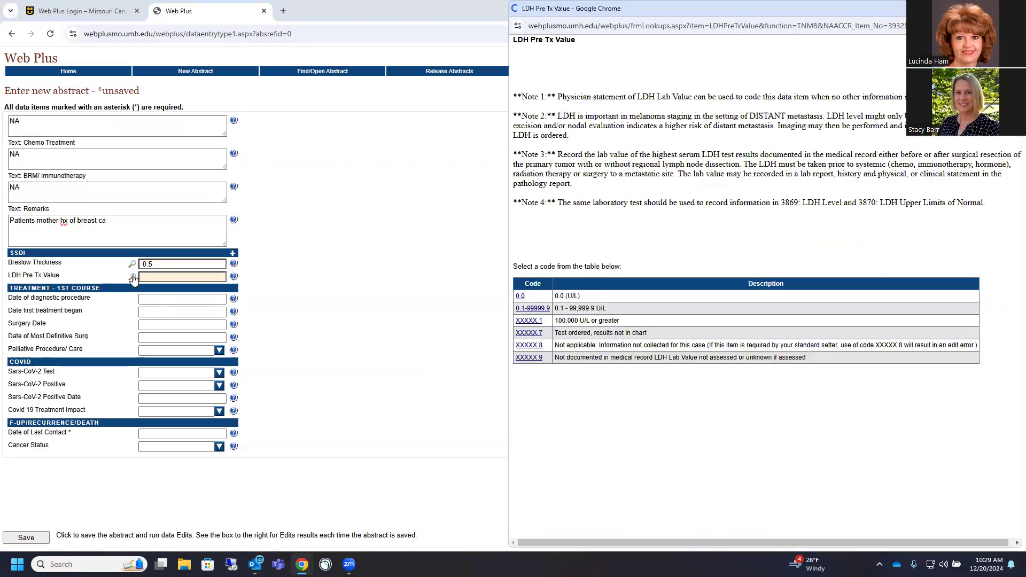
{"action": "left_click", "coordinate": [530, 346]}
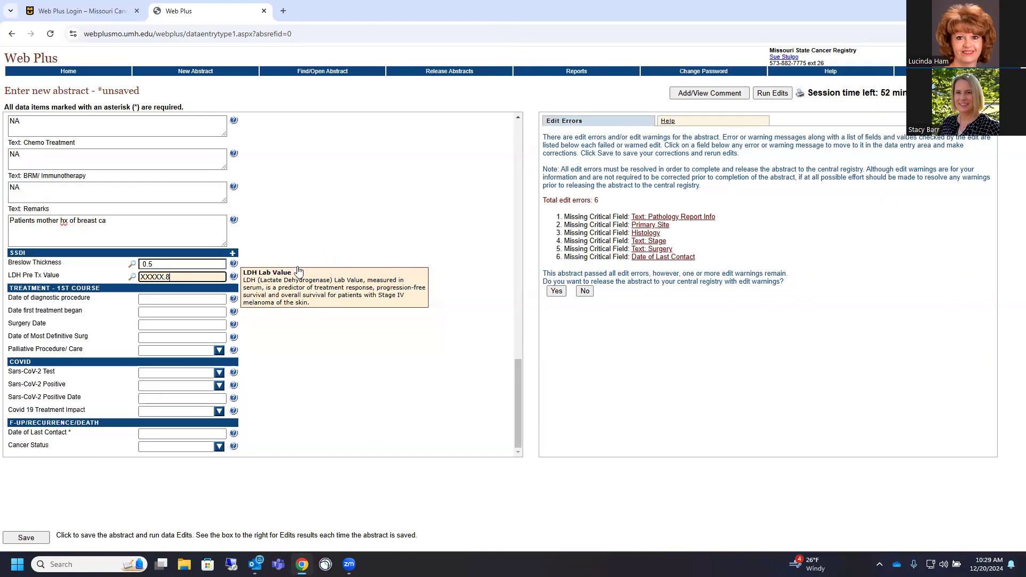
{"action": "left_click", "coordinate": [232, 255]}
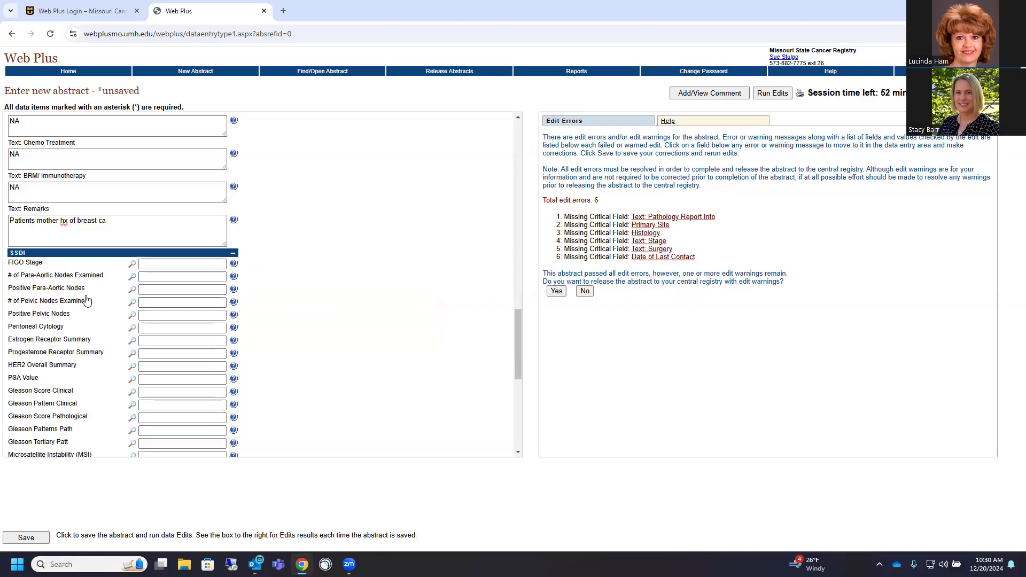
{"action": "scroll", "coordinate": [87, 298], "scroll_direction": "down", "scroll_amount": 3}
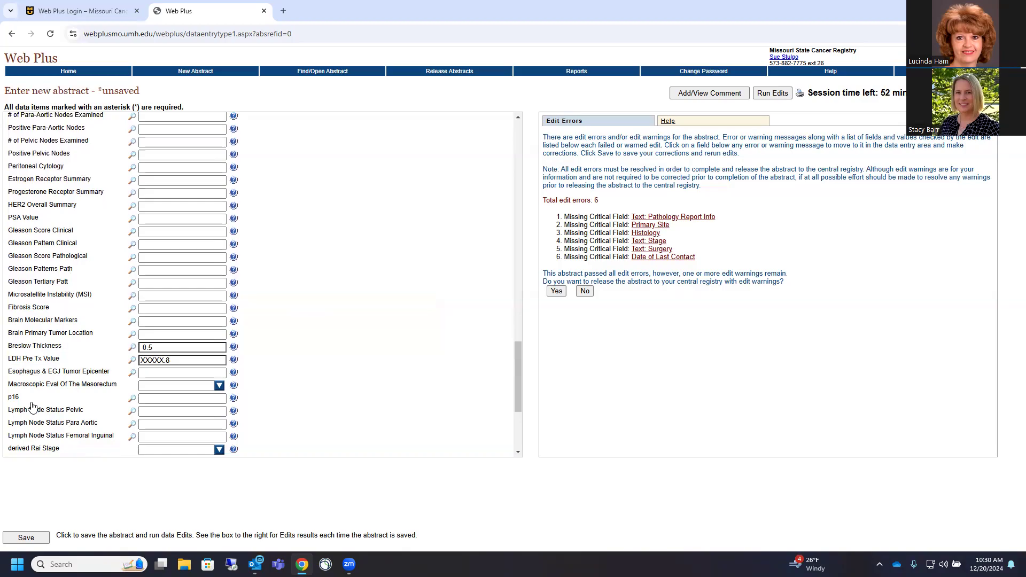
{"action": "scroll", "coordinate": [93, 187], "scroll_direction": "up", "scroll_amount": 4}
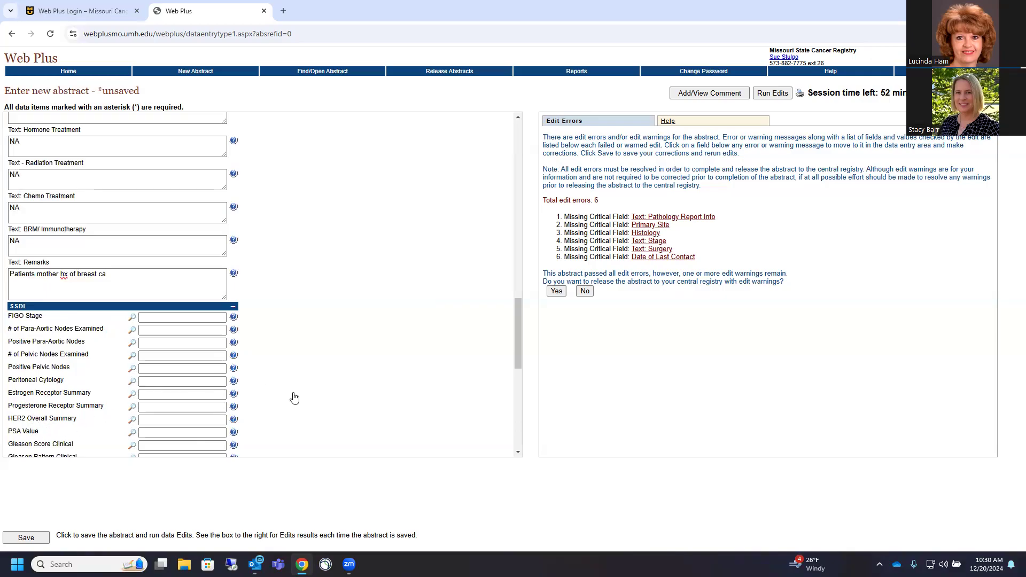
{"action": "scroll", "coordinate": [353, 342], "scroll_direction": "down", "scroll_amount": 3}
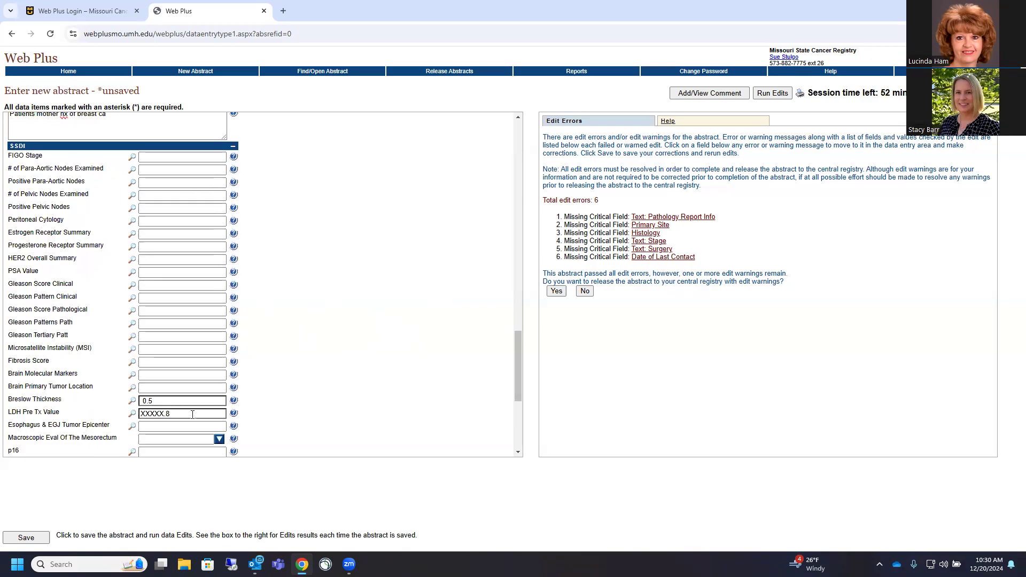
{"action": "scroll", "coordinate": [353, 337], "scroll_direction": "down", "scroll_amount": 4}
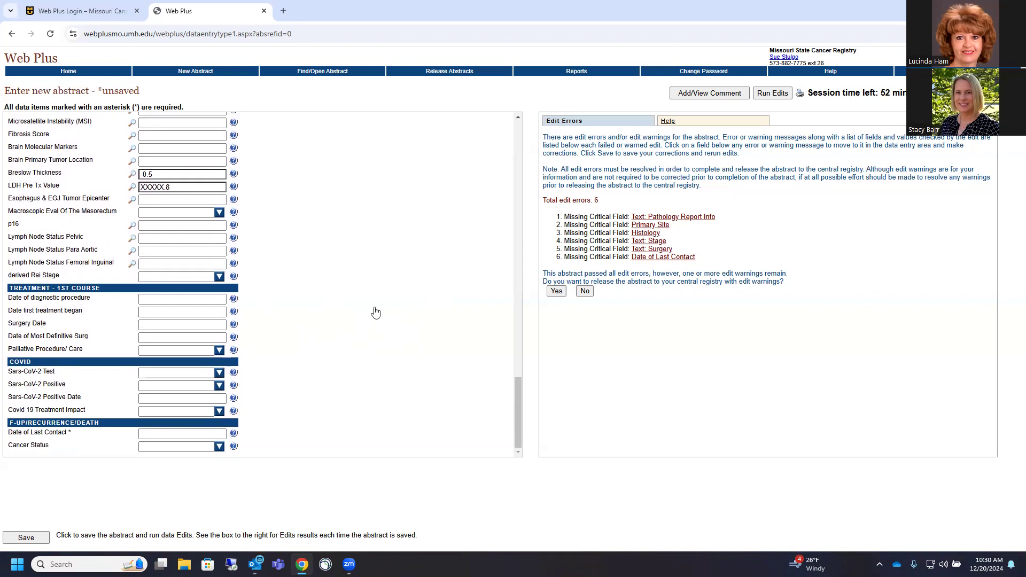
{"action": "left_click", "coordinate": [39, 298]}
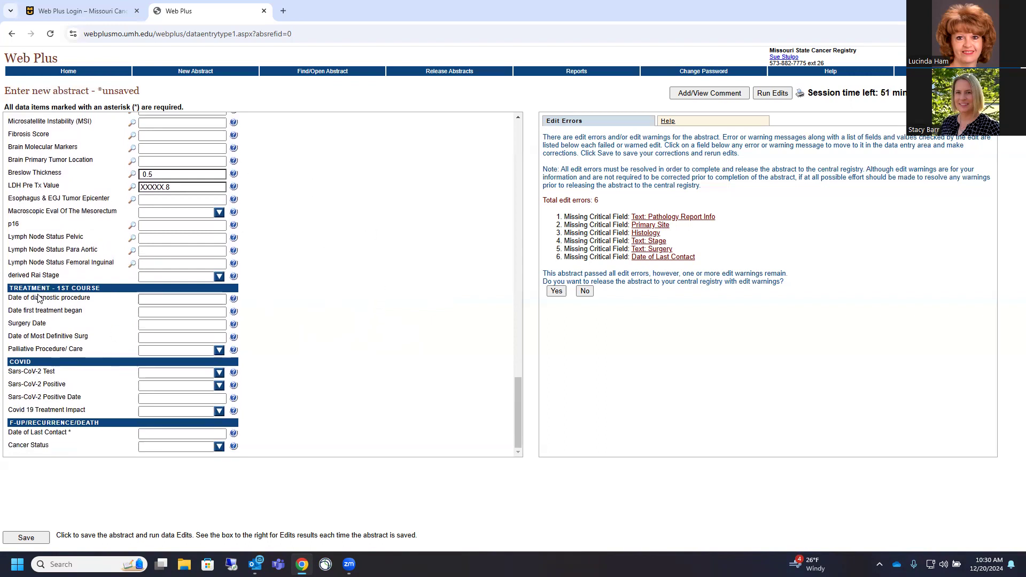
Enter 20241101 for the diagnostic procedure, first treatment, surgery and most definitive surgery dates
{"action": "left_click", "coordinate": [144, 300]}
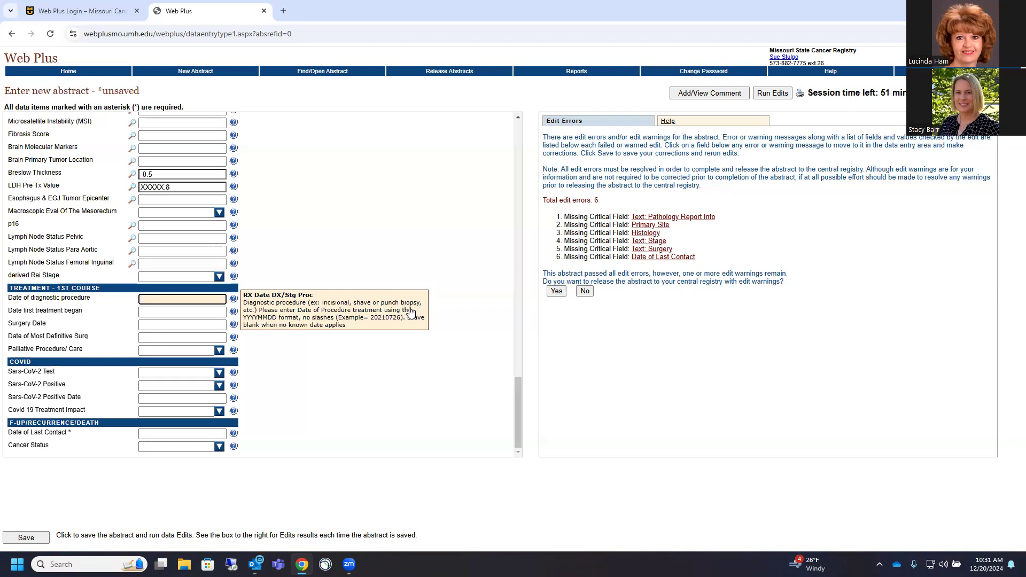
{"action": "type", "text": "20241101"}
{"action": "left_click", "coordinate": [161, 311]}
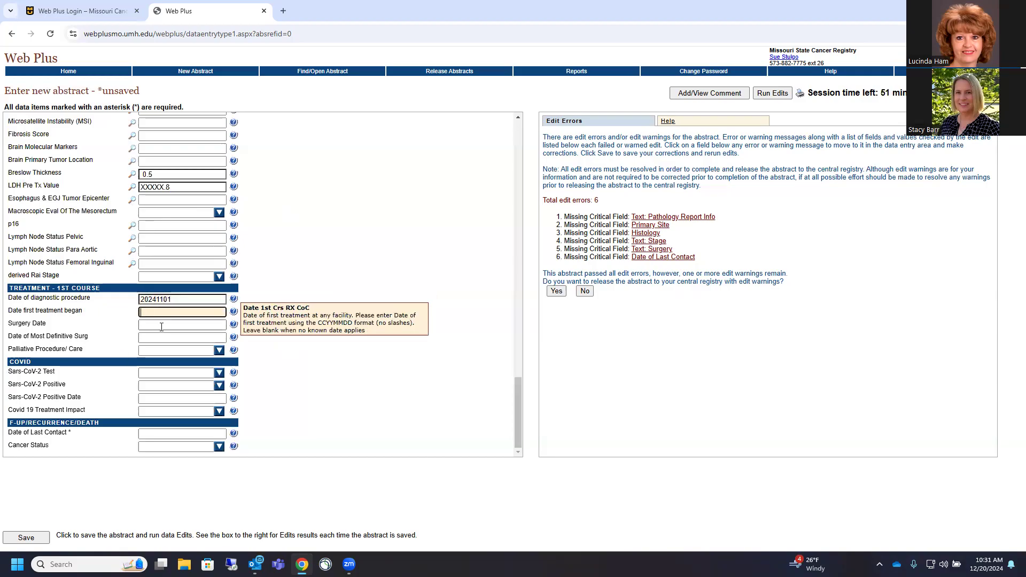
{"action": "type", "text": "20241101"}
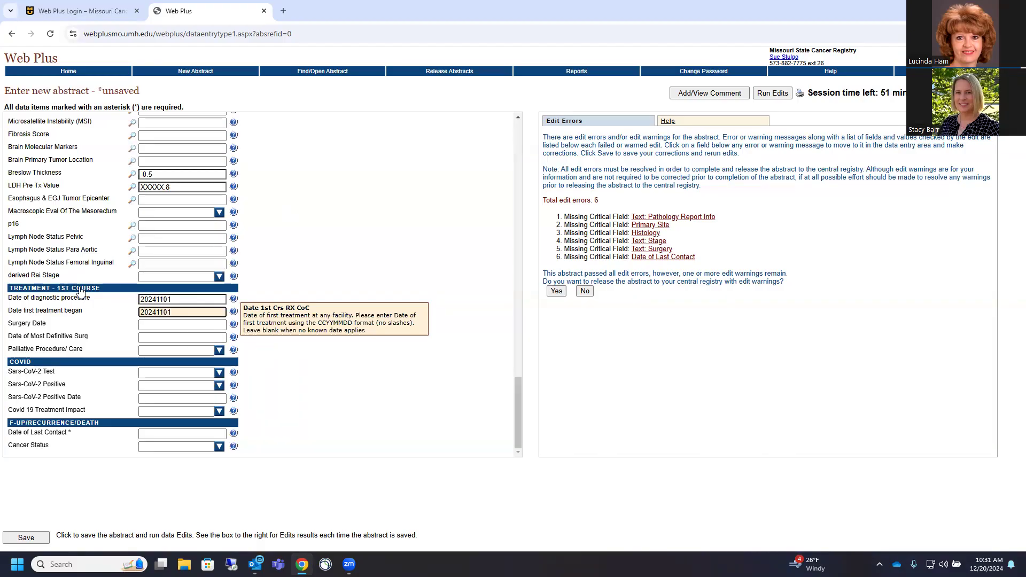
{"action": "left_click", "coordinate": [153, 325]}
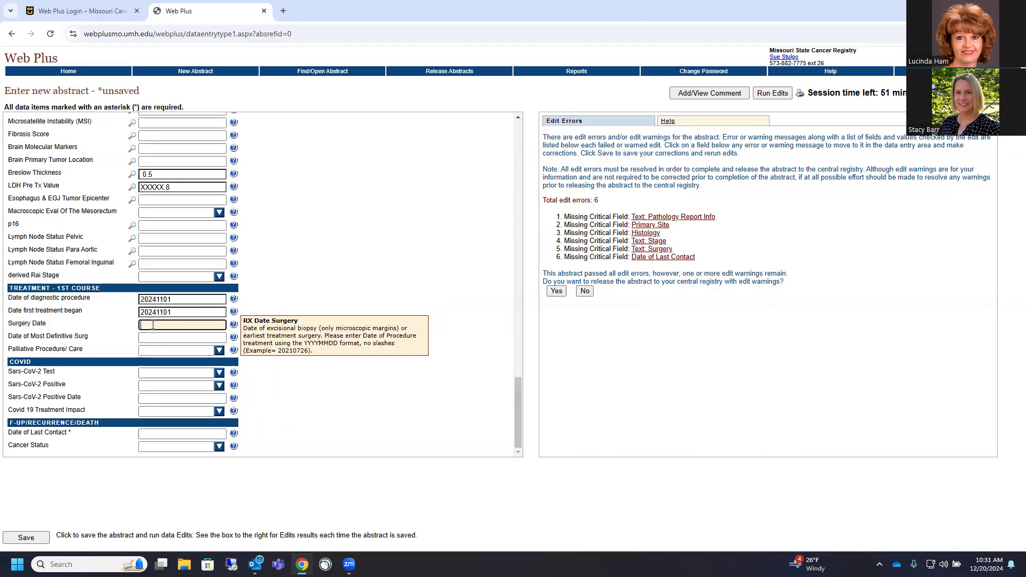
{"action": "type", "text": "20241101"}
{"action": "left_click", "coordinate": [154, 338]}
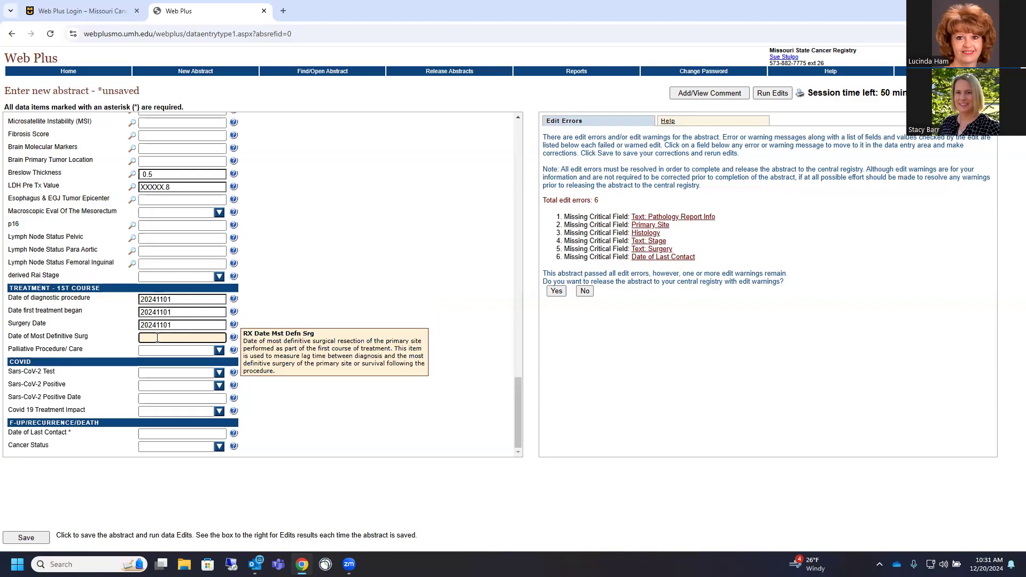
{"action": "type", "text": "20241101"}
{"action": "left_click", "coordinate": [219, 350]}
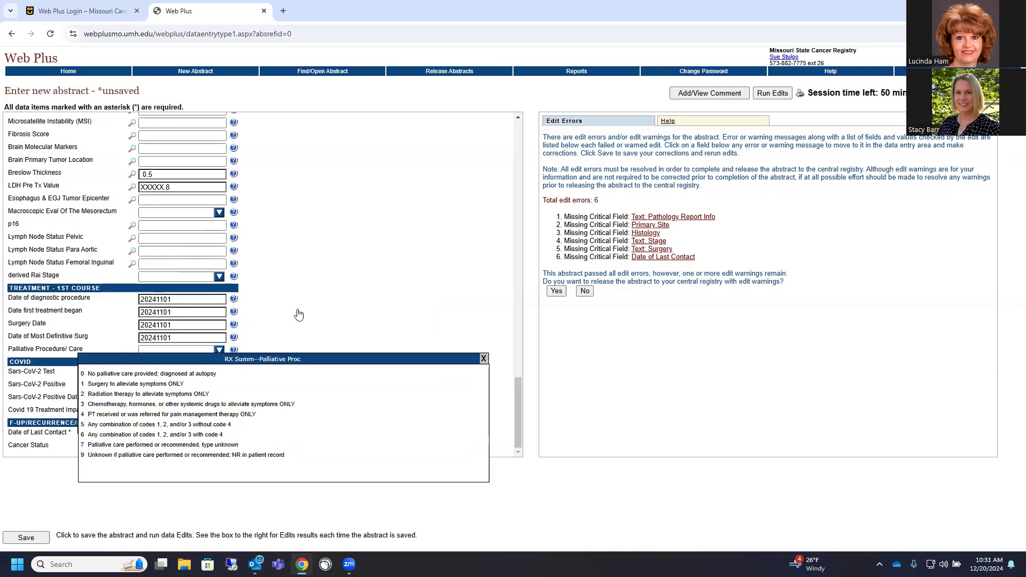
Pick code 0 (no palliative care provided) from the Palliative Procedure/Care list
{"action": "left_click", "coordinate": [98, 374]}
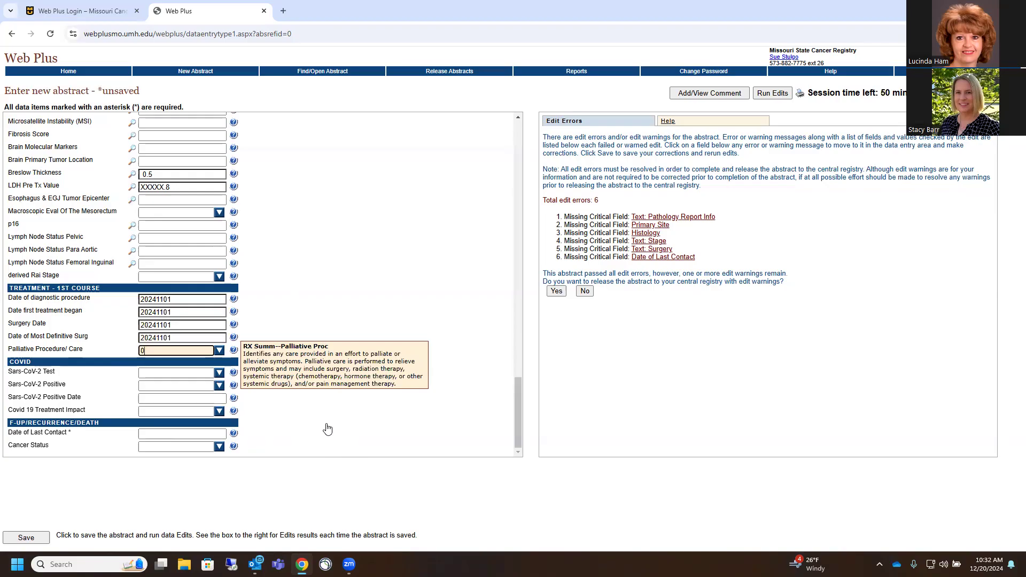
{"action": "left_click", "coordinate": [166, 435]}
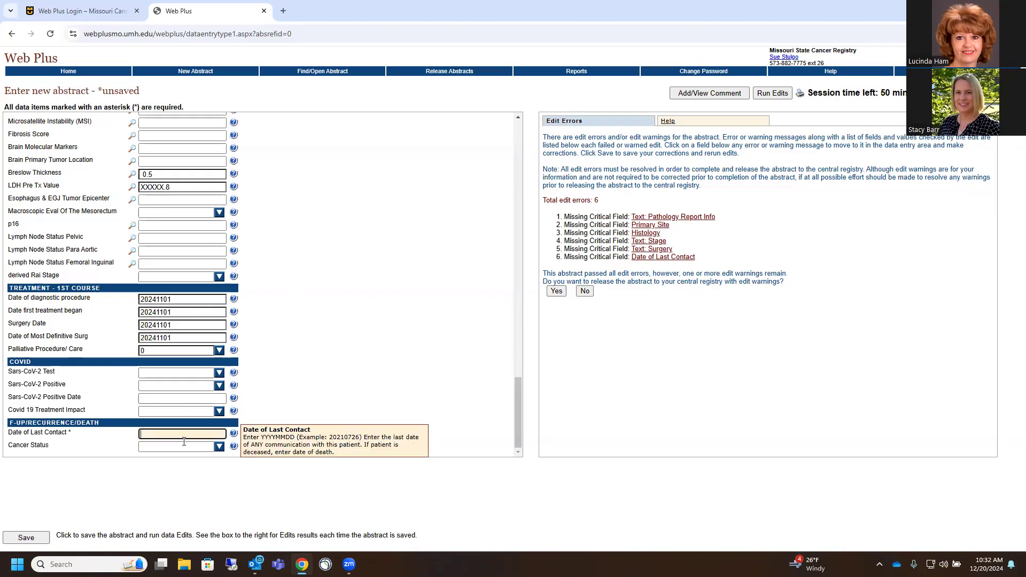
Enter Date of Last Contact 20241202 and Cancer Status 1 (no evidence of this tumor), then save the abstract
{"action": "type", "text": "20241202"}
{"action": "left_click", "coordinate": [220, 449]}
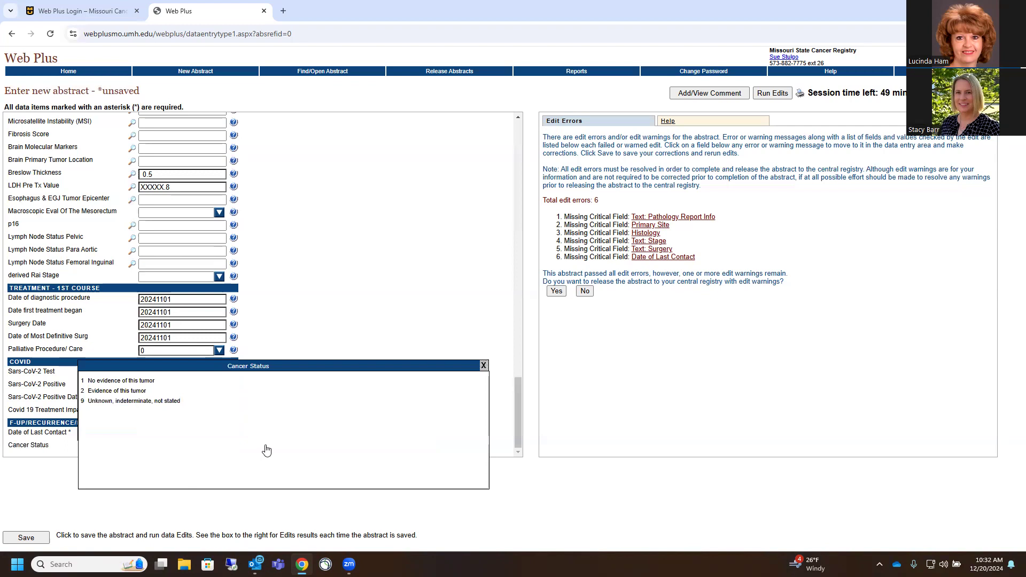
{"action": "left_click", "coordinate": [163, 381]}
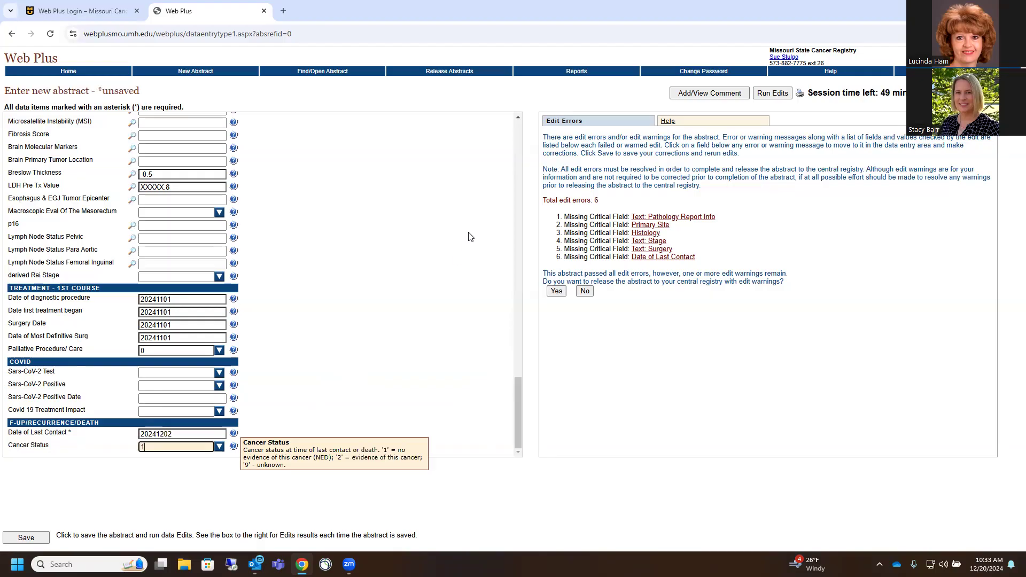
{"action": "left_click", "coordinate": [26, 538]}
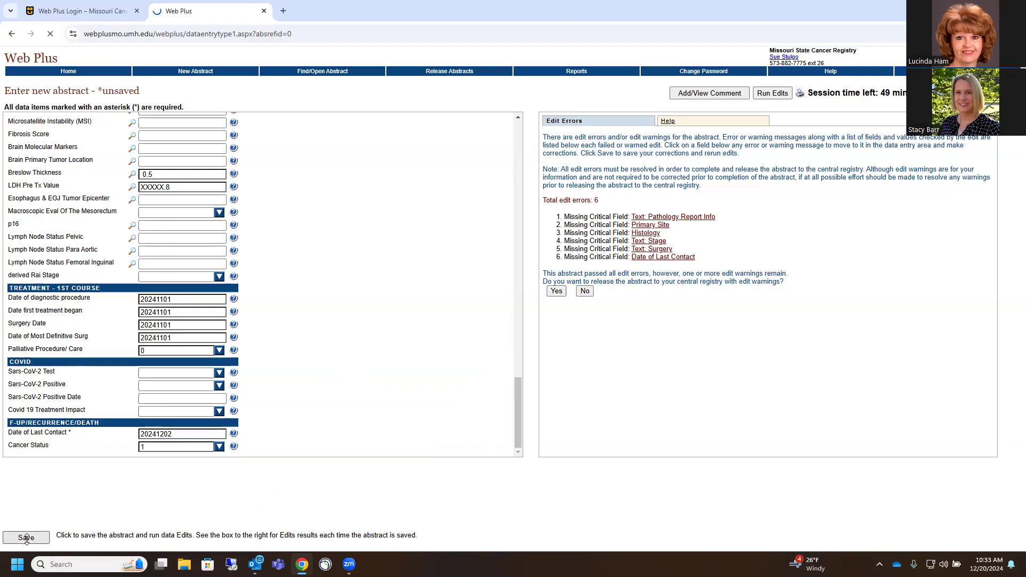
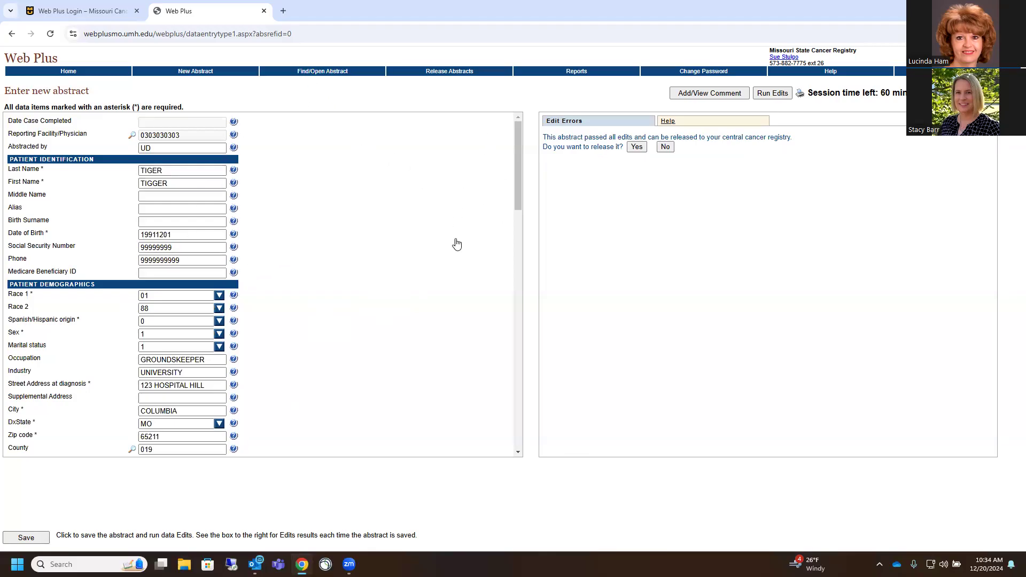
Clear the Date of First Contact value and save the abstract to trigger the edits
{"action": "scroll", "coordinate": [248, 268], "scroll_direction": "down", "scroll_amount": 3}
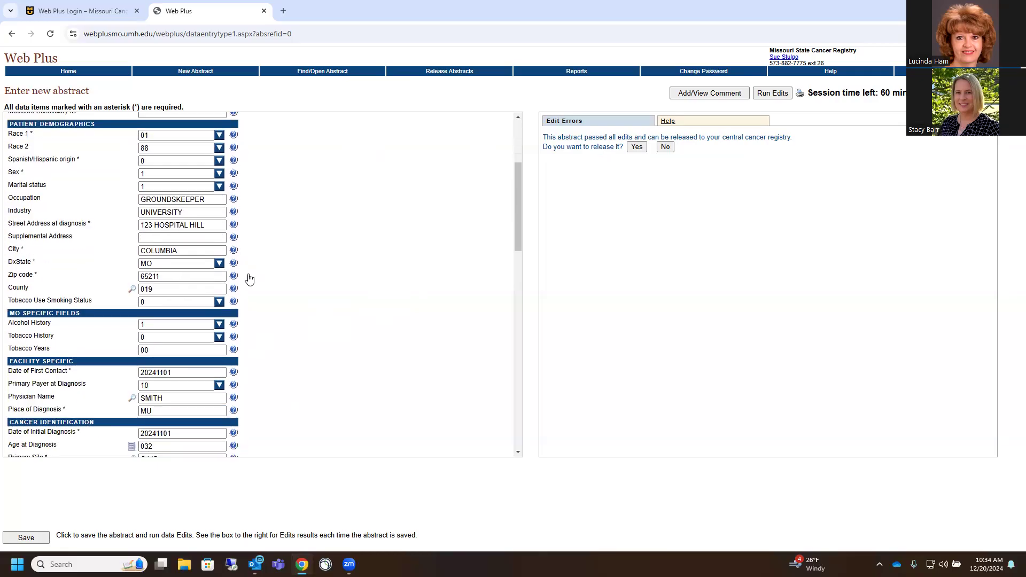
{"action": "scroll", "coordinate": [177, 254], "scroll_direction": "down", "scroll_amount": 3}
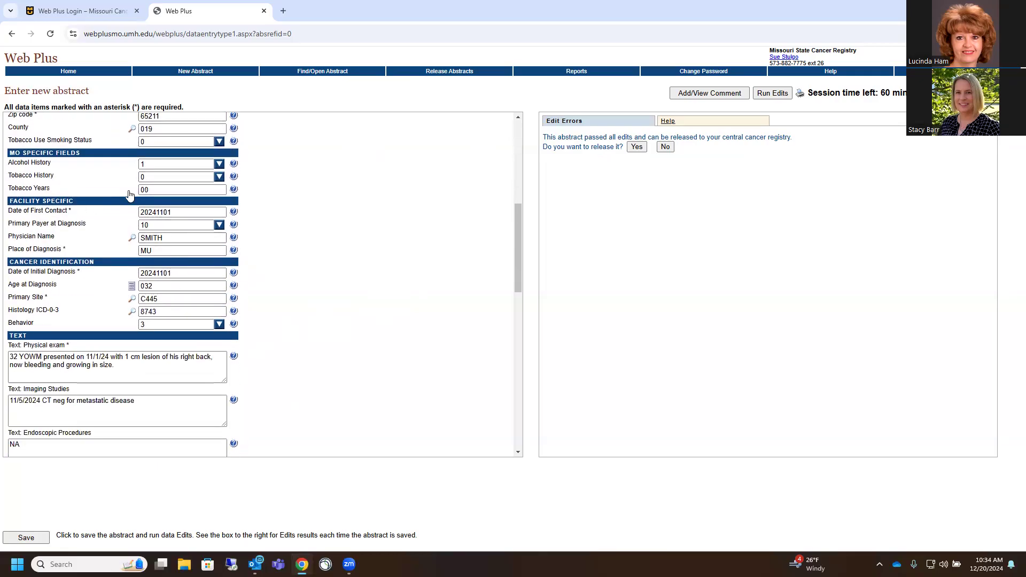
{"action": "left_click", "coordinate": [203, 212]}
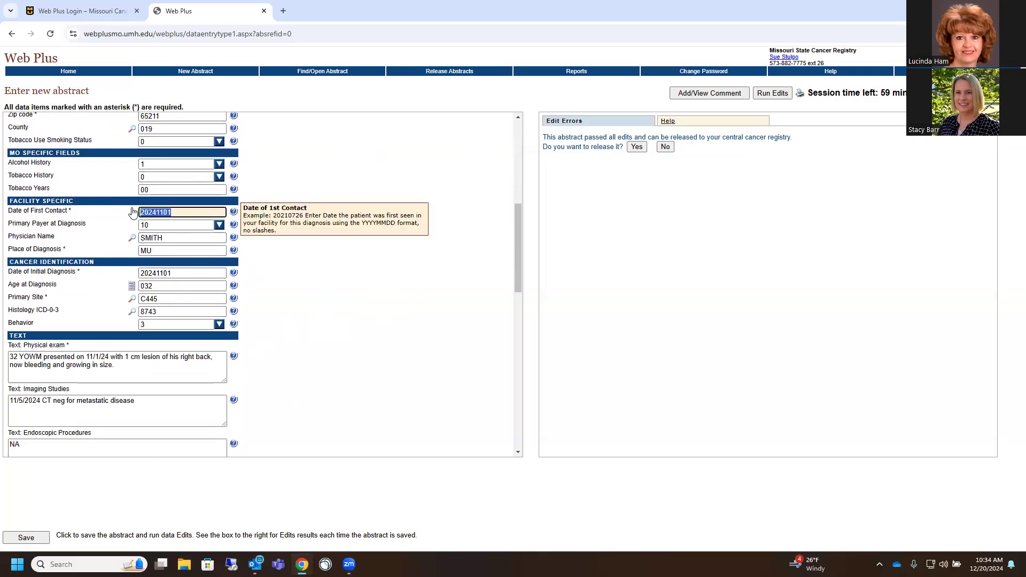
{"action": "key", "text": "BackSpace"}
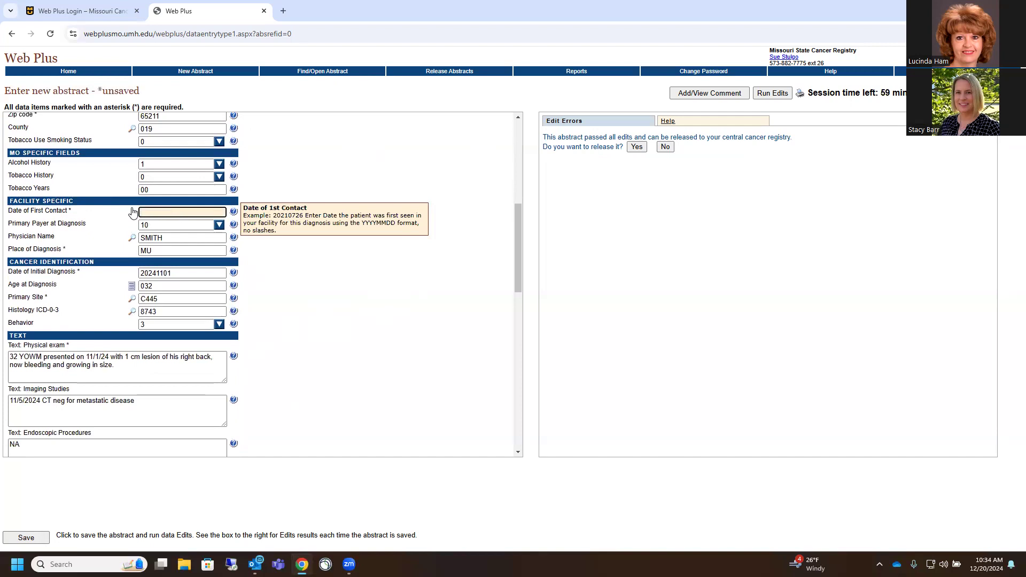
{"action": "left_click", "coordinate": [28, 540]}
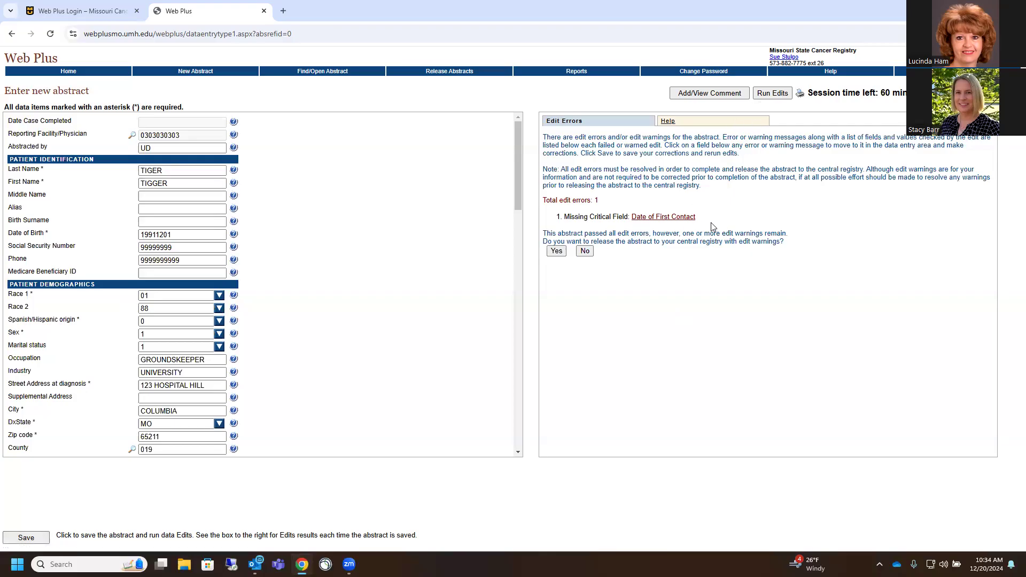
Re-enter Date of First Contact 20241101 from the edit error link and rerun the edits
{"action": "left_click", "coordinate": [775, 94]}
{"action": "left_click", "coordinate": [667, 219]}
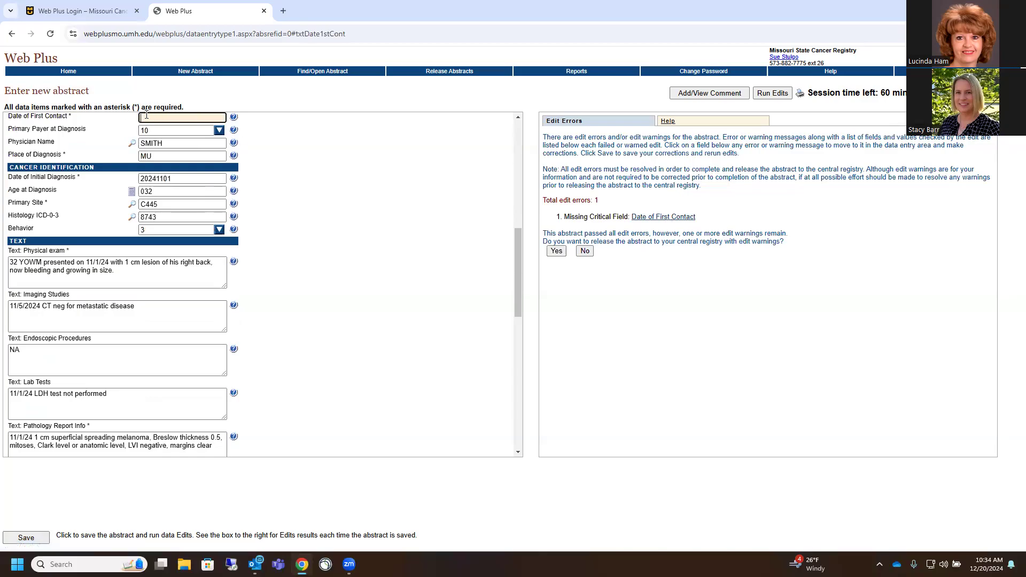
{"action": "type", "text": "20241101"}
{"action": "key", "text": "Tab"}
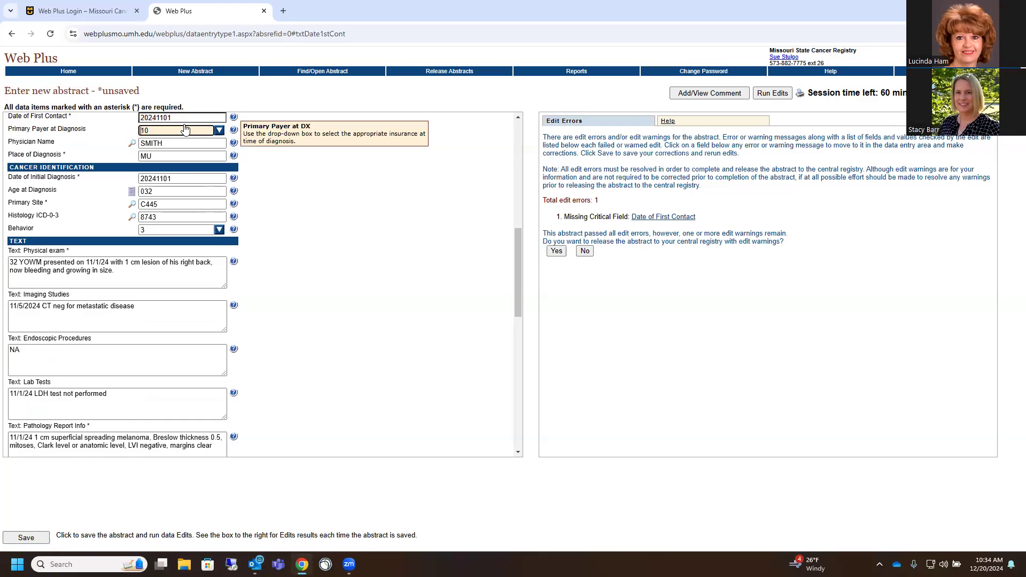
{"action": "left_click", "coordinate": [773, 94]}
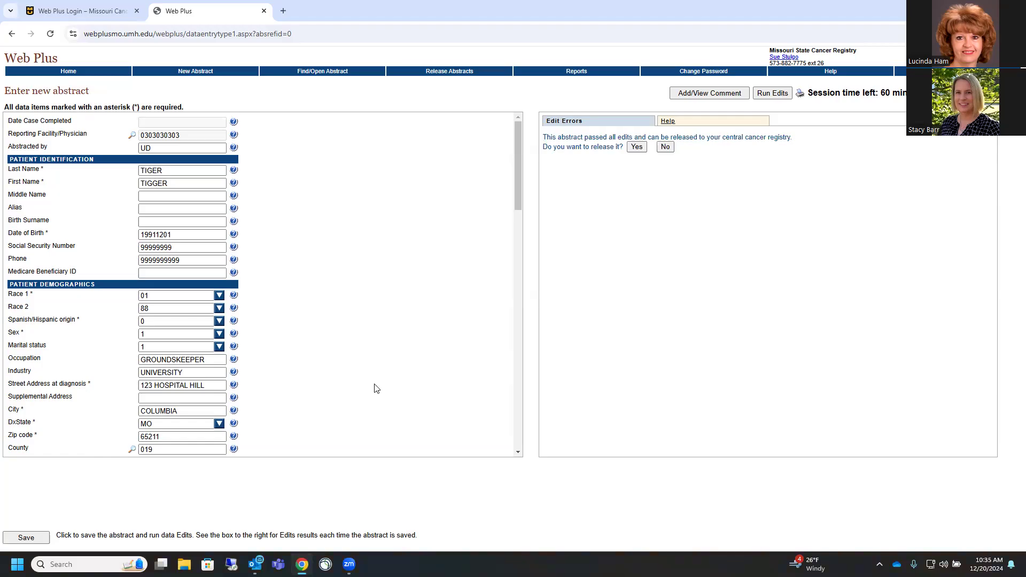
Find all 15 abstracts and sort the results by the Status column
{"action": "left_click", "coordinate": [312, 77]}
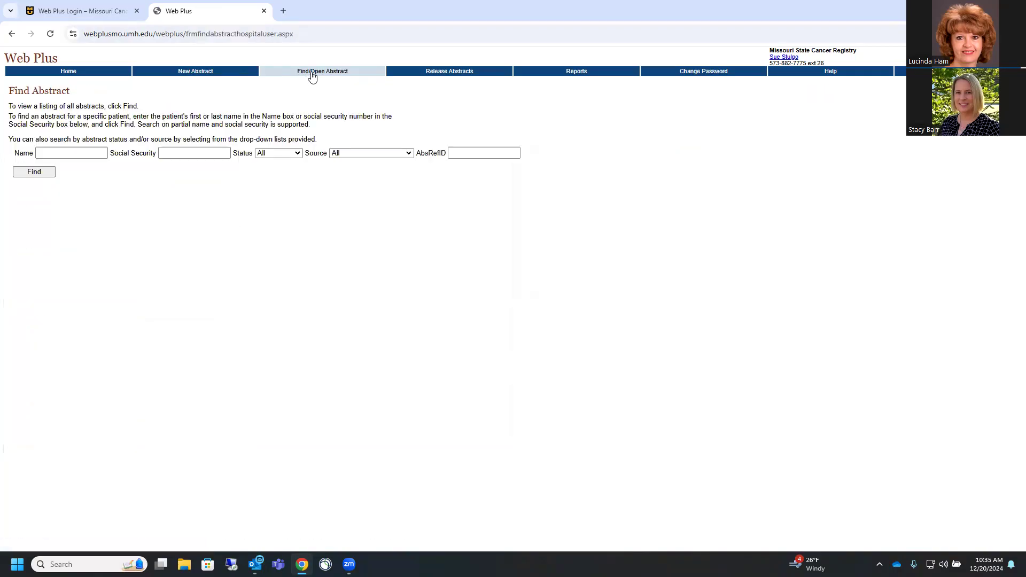
{"action": "left_click", "coordinate": [34, 175]}
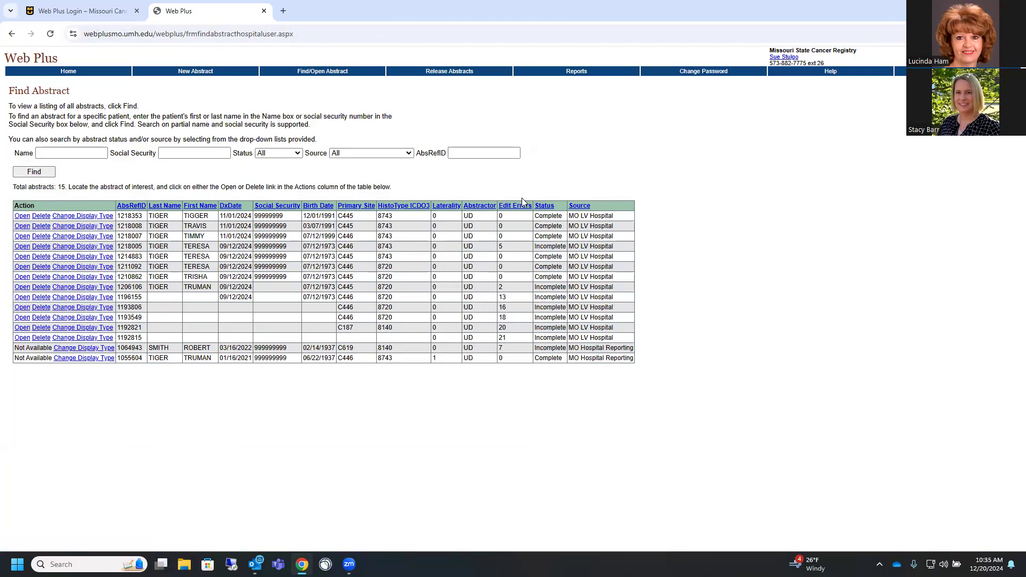
{"action": "left_click", "coordinate": [546, 206]}
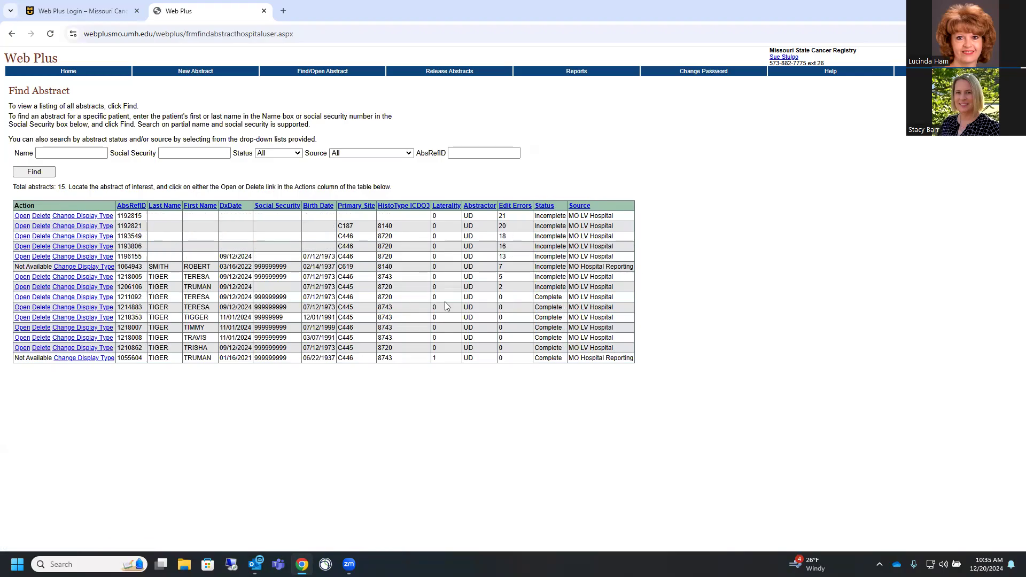
{"action": "left_click", "coordinate": [545, 206]}
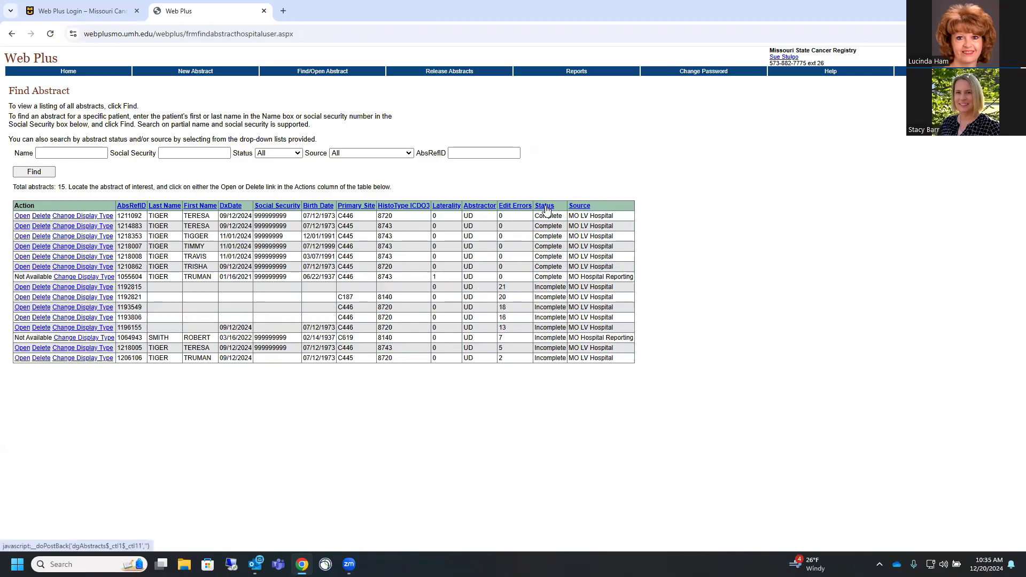
{"action": "left_click", "coordinate": [546, 206]}
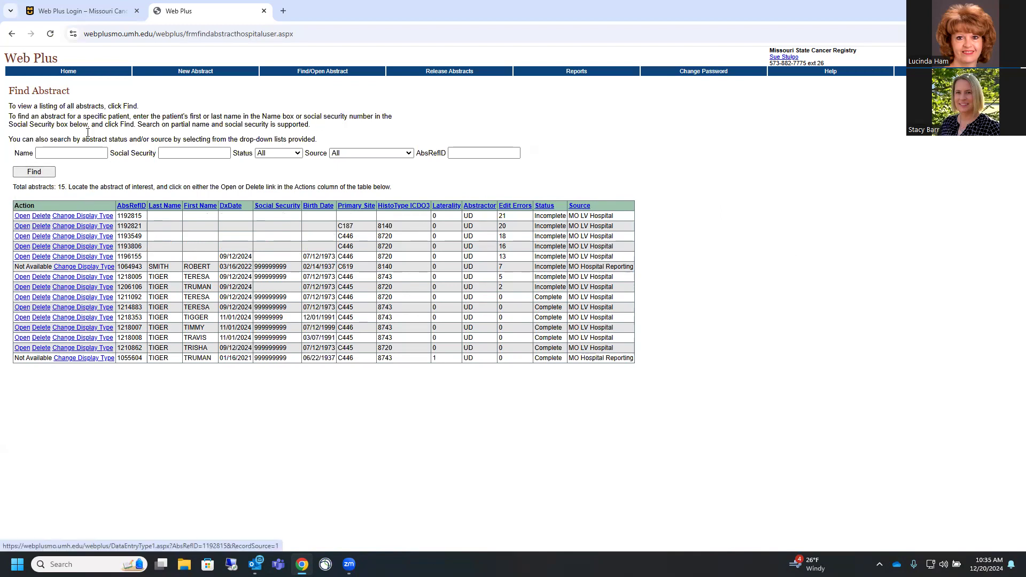
On Release Abstracts, try selecting one and all seven completed abstracts, then unselect all
{"action": "left_click", "coordinate": [447, 76]}
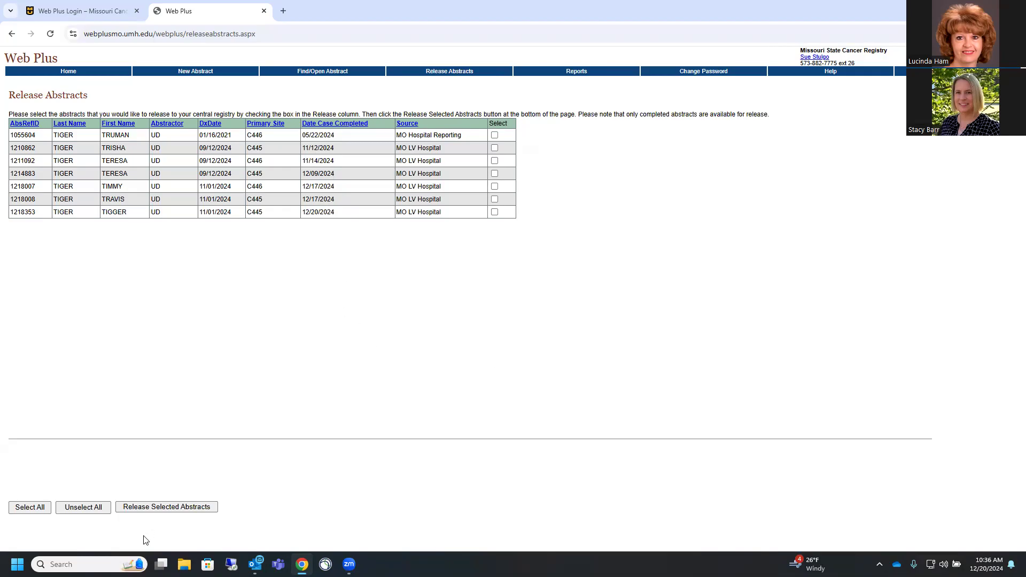
{"action": "left_click", "coordinate": [494, 199]}
{"action": "left_click", "coordinate": [28, 512]}
{"action": "left_click", "coordinate": [79, 512]}
Find the abstracts again and open the one completed 12/20/2024 for updating
{"action": "left_click", "coordinate": [302, 76]}
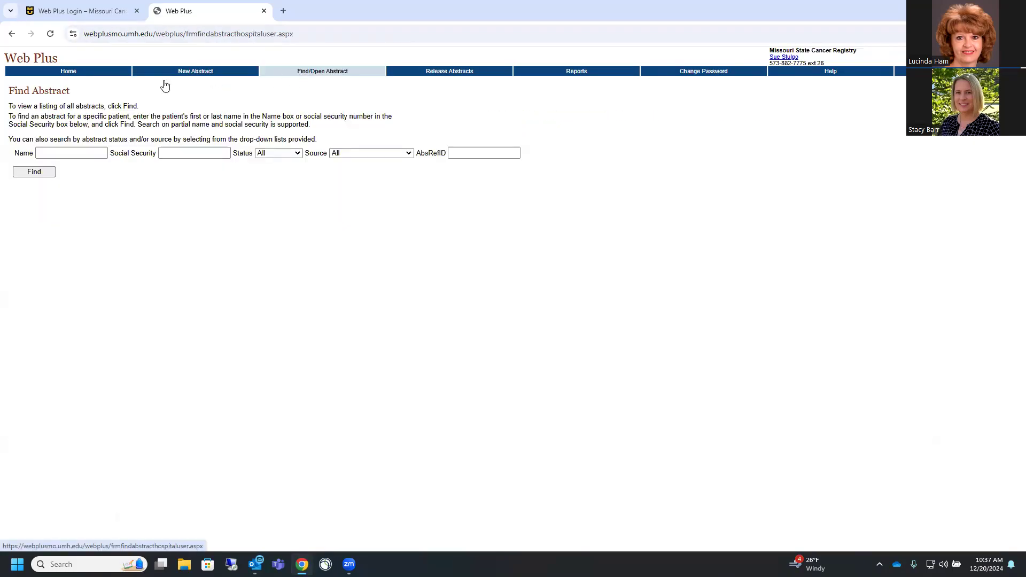
{"action": "left_click", "coordinate": [32, 174]}
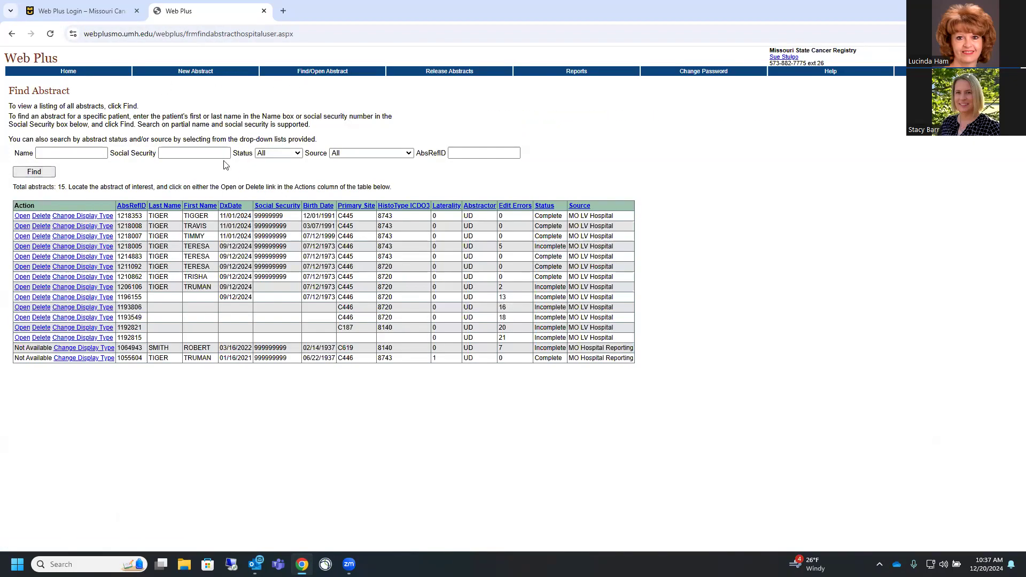
{"action": "left_click", "coordinate": [22, 216]}
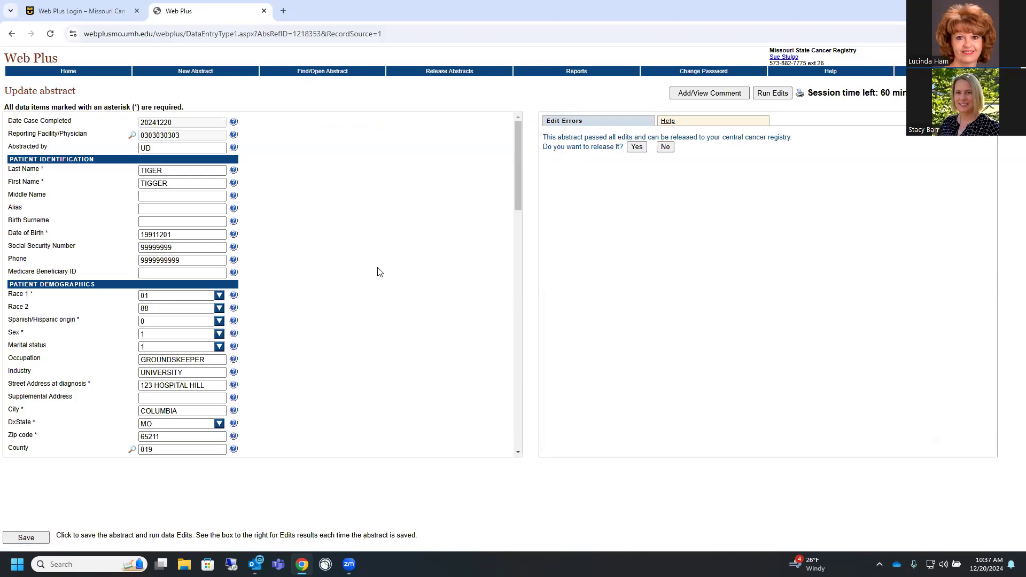
{"action": "scroll", "coordinate": [355, 287], "scroll_direction": "down", "scroll_amount": 9}
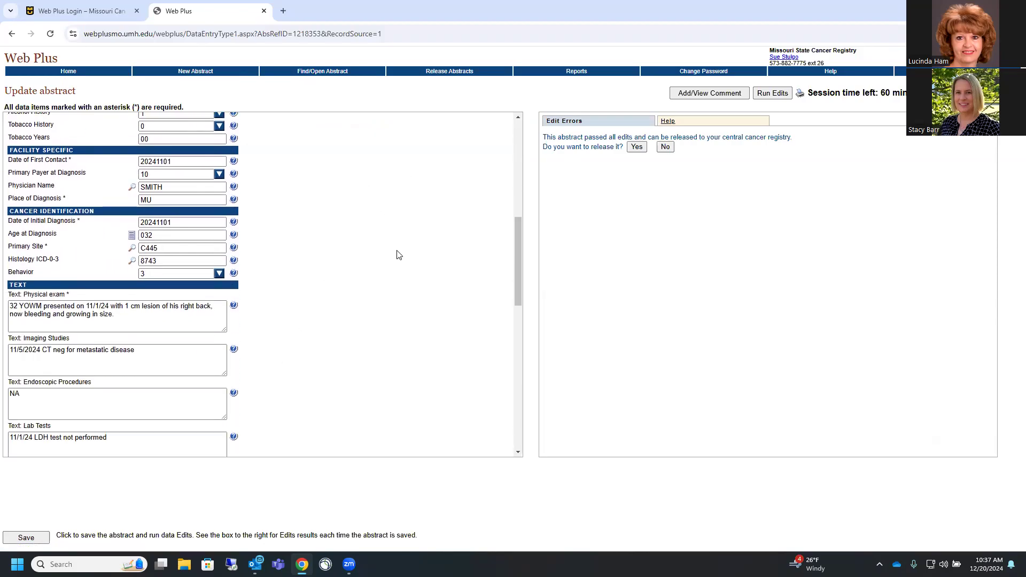